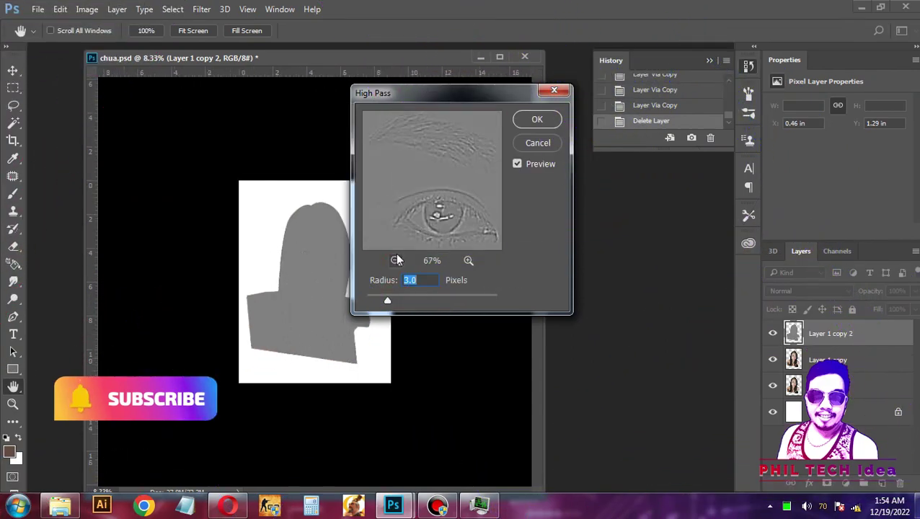
Apply High Pass at radius 4.7 and merge it into a new layer copy.
drag(388, 301, 401, 307)
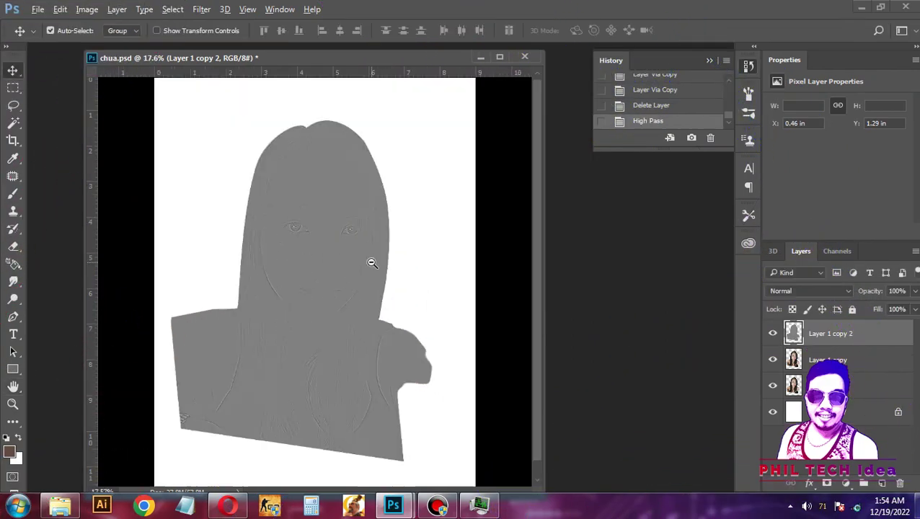
key(ctrl+e)
key(ctrl+j)
Deepen the blacks to +12 with a Selective Color adjustment.
click(87, 9)
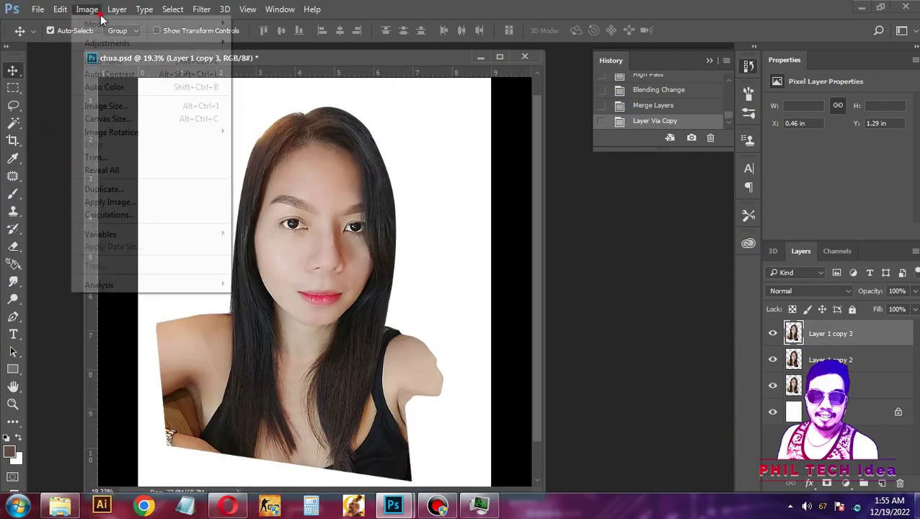
click(599, 151)
drag(569, 184, 580, 186)
drag(569, 267, 577, 267)
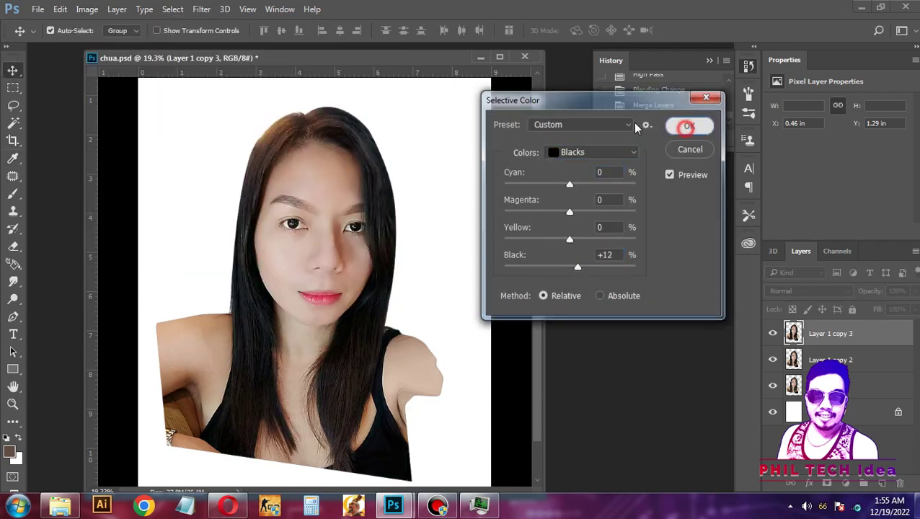
click(690, 125)
Brighten the portrait with an Exposure adjustment.
click(87, 9)
click(260, 97)
drag(569, 219, 595, 218)
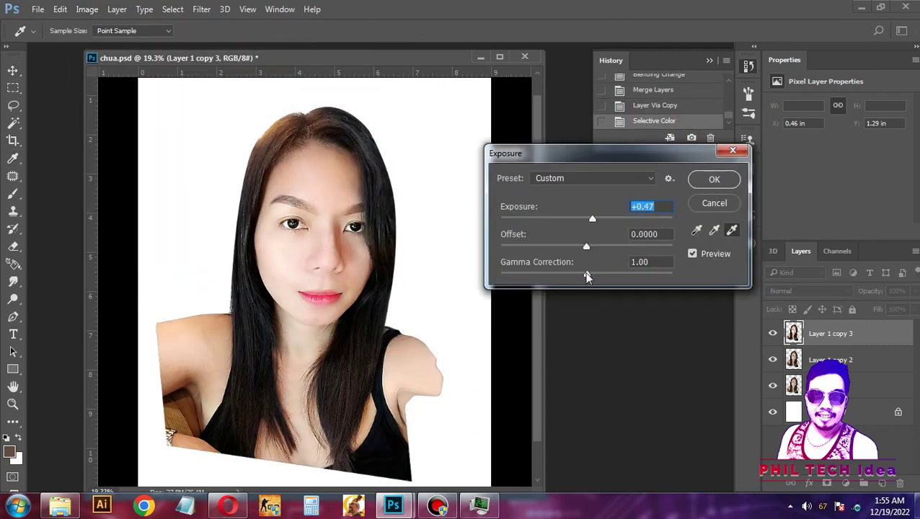
click(588, 274)
On the top portrait layer, preview the Spatter effect in the Filter Gallery on the face.
click(829, 334)
click(201, 9)
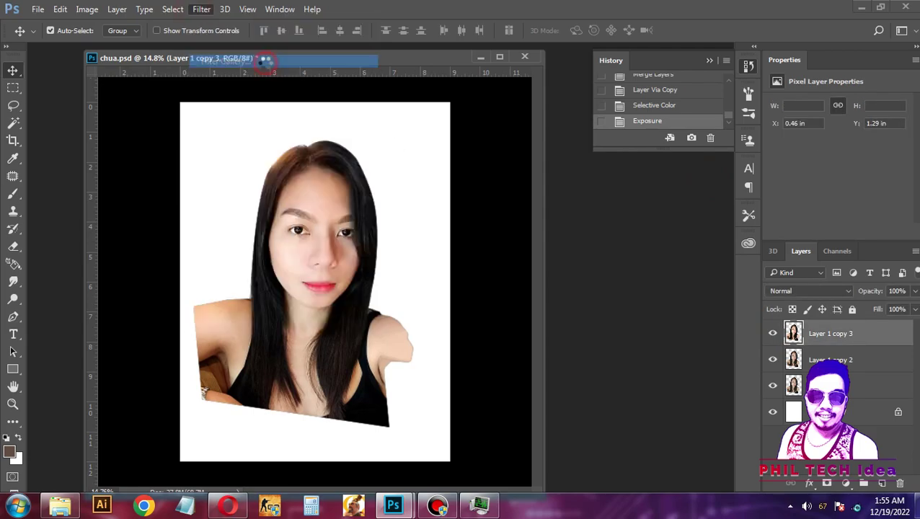
click(223, 59)
click(690, 122)
drag(215, 209, 323, 195)
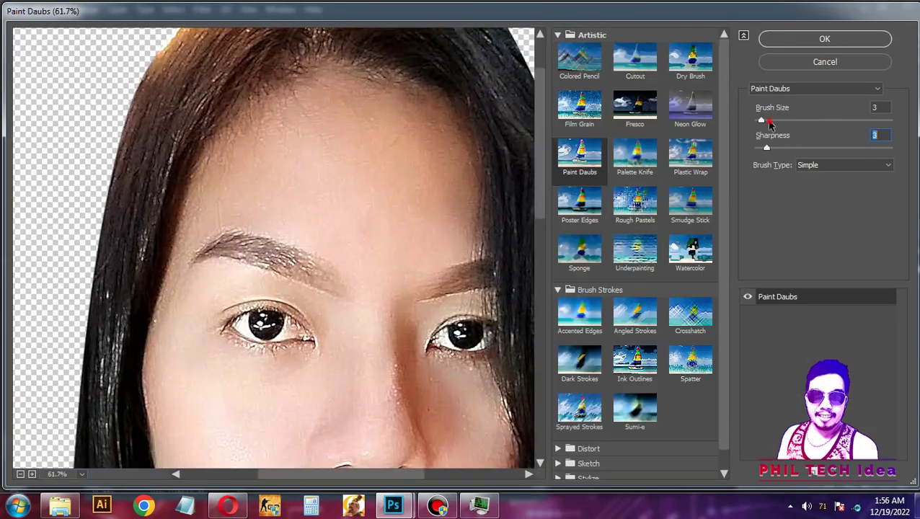
Apply Paint Daubs with sharpness 12, then duplicate the painted portrait layer.
drag(779, 148, 796, 148)
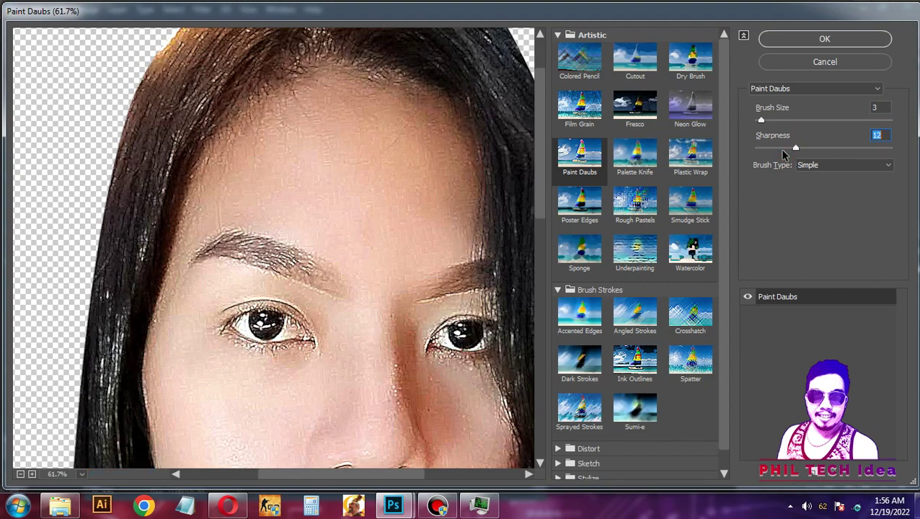
key(Return)
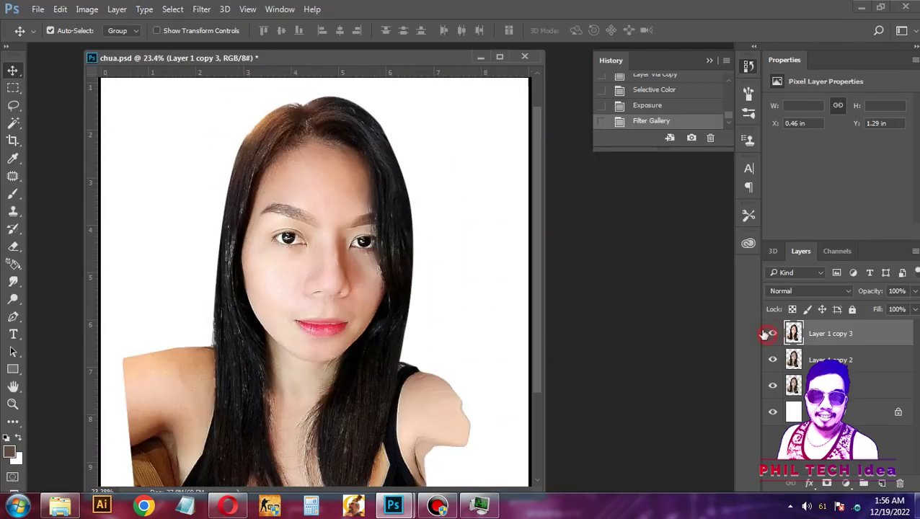
key(ctrl+j)
key(Delete)
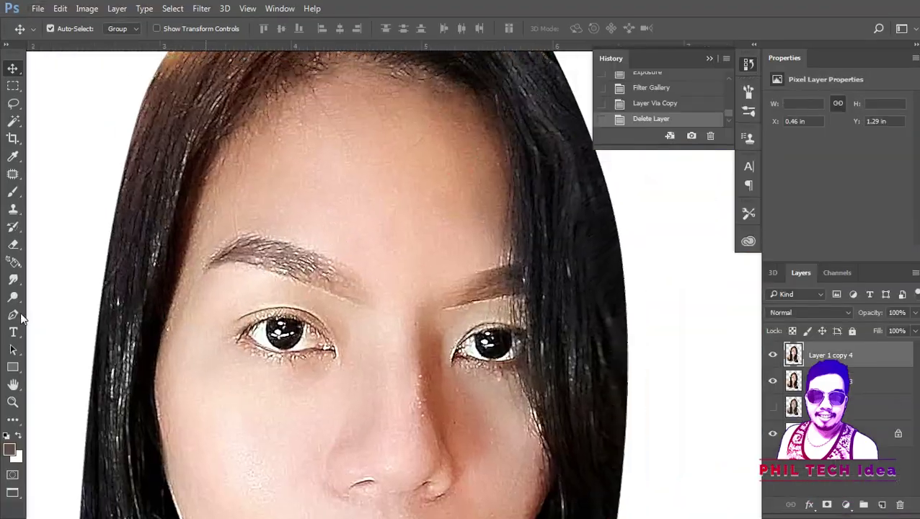
With a soft Smudge brush, smooth the forehead skin and blend the hairline edge.
click(70, 29)
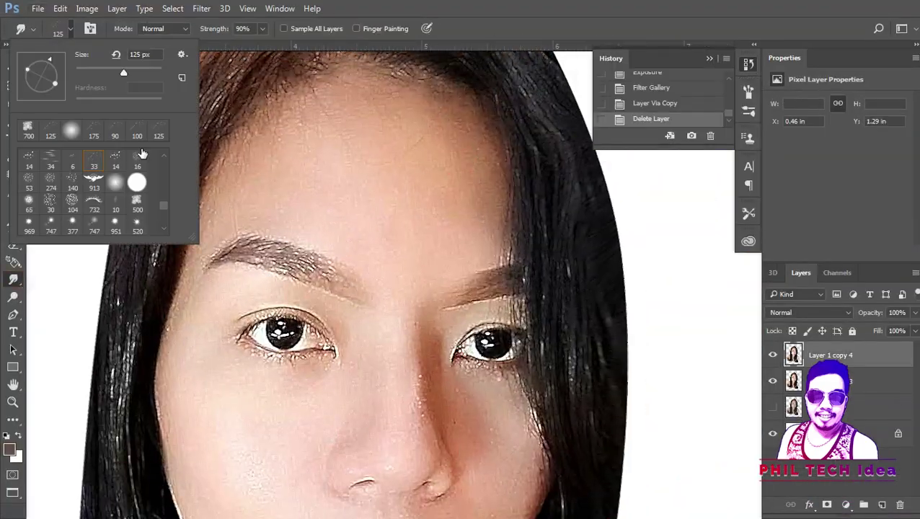
double_click(127, 192)
mouse_move(313, 113)
mouse_down()
mouse_move(354, 185)
mouse_move(368, 179)
mouse_up()
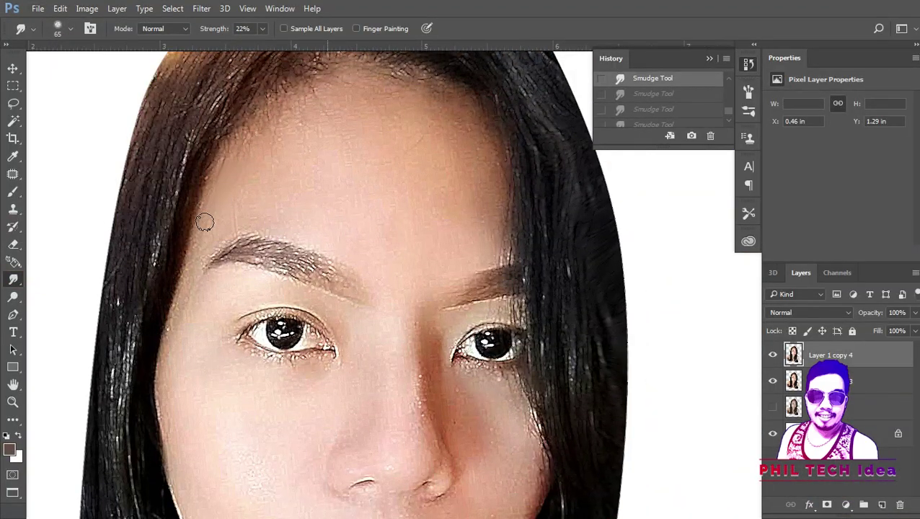
scroll(249, 133, up, 2)
scroll(267, 307, down, 3)
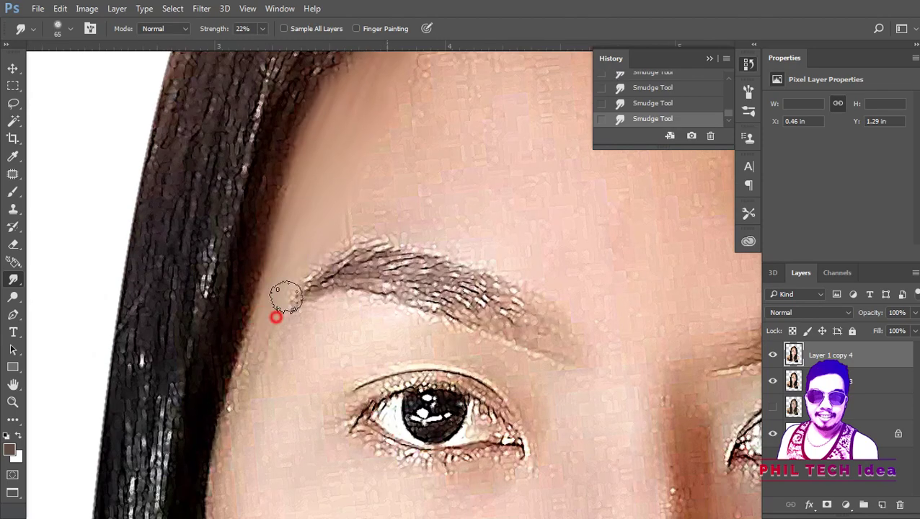
scroll(303, 259, down, 5)
scroll(339, 201, up, 4)
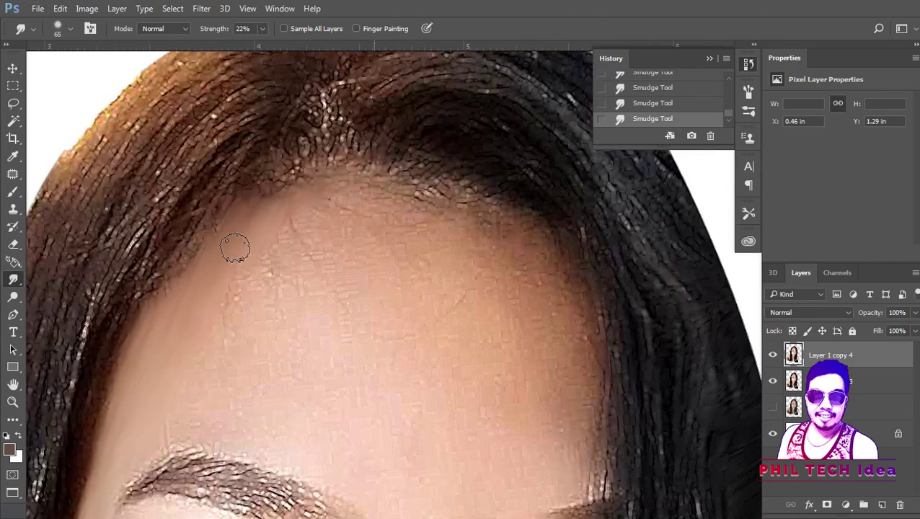
drag(341, 200, 393, 200)
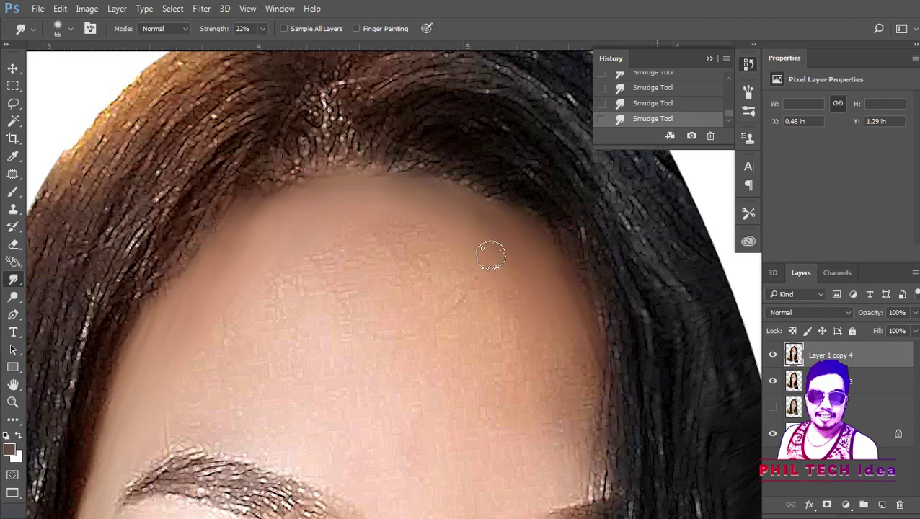
Smudge more of the forehead and the skin near the upper-left hairline.
scroll(589, 392, down, 3)
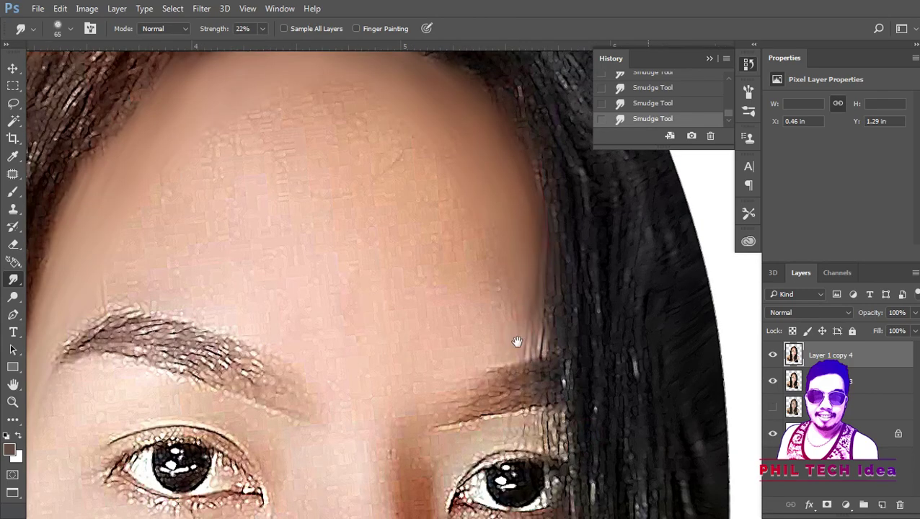
drag(518, 341, 428, 308)
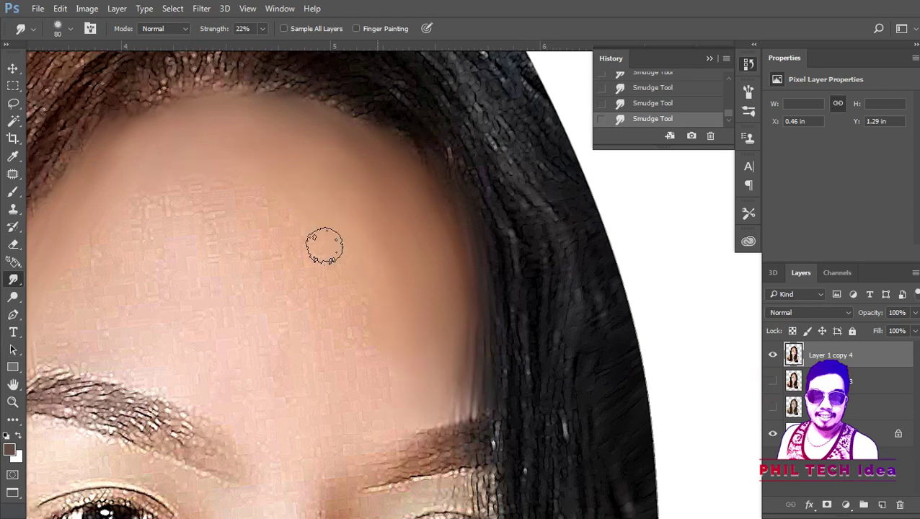
scroll(374, 172, down, 2)
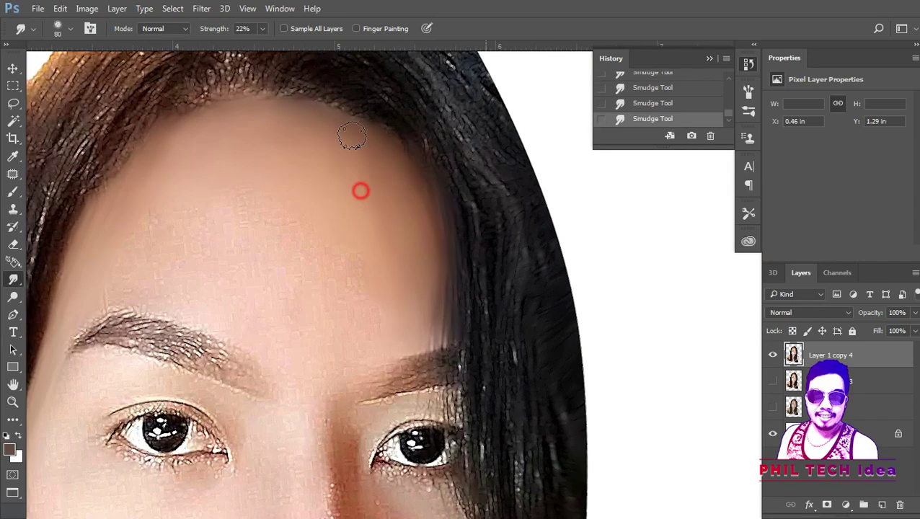
drag(267, 116, 285, 123)
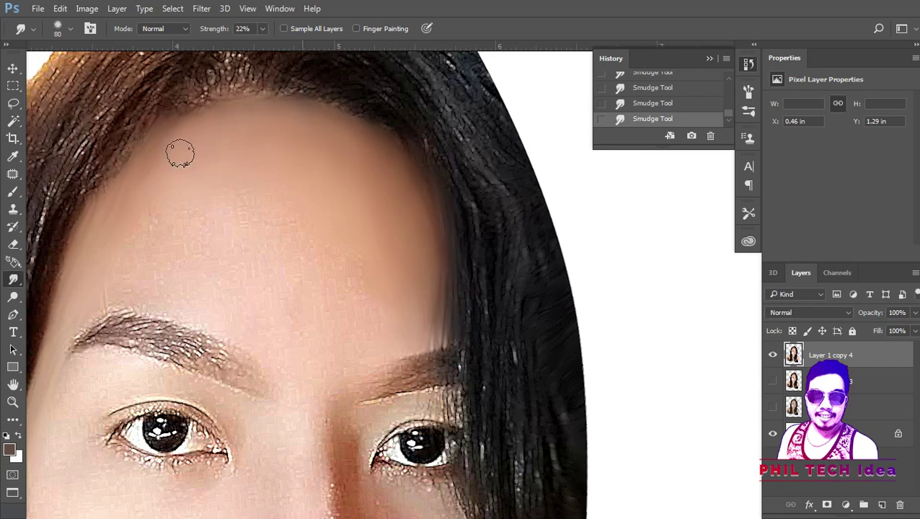
drag(261, 189, 238, 175)
key(bracketright)
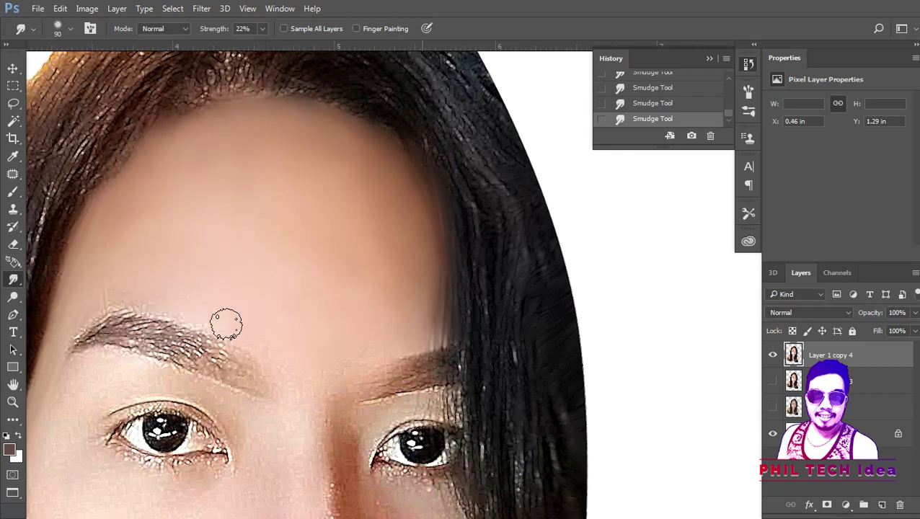
drag(294, 227, 226, 195)
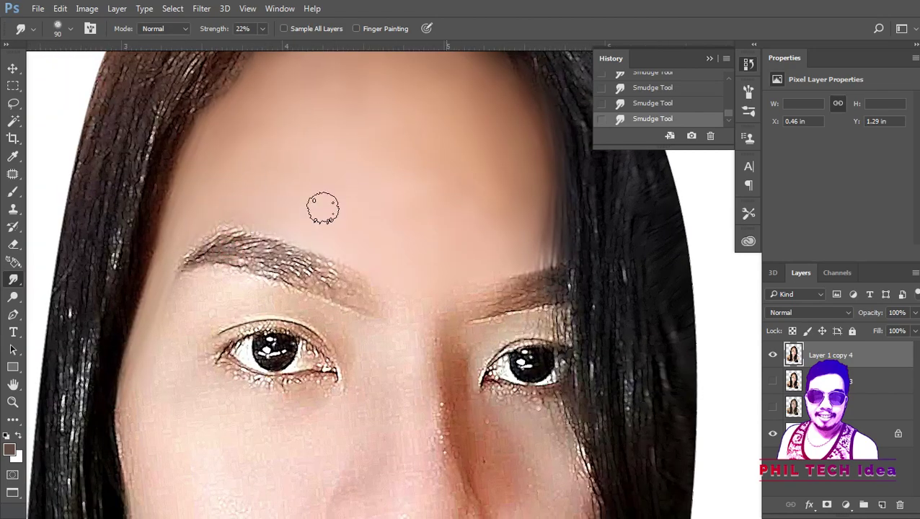
scroll(322, 207, up, 2)
key(bracketleft)
key(bracketleft)
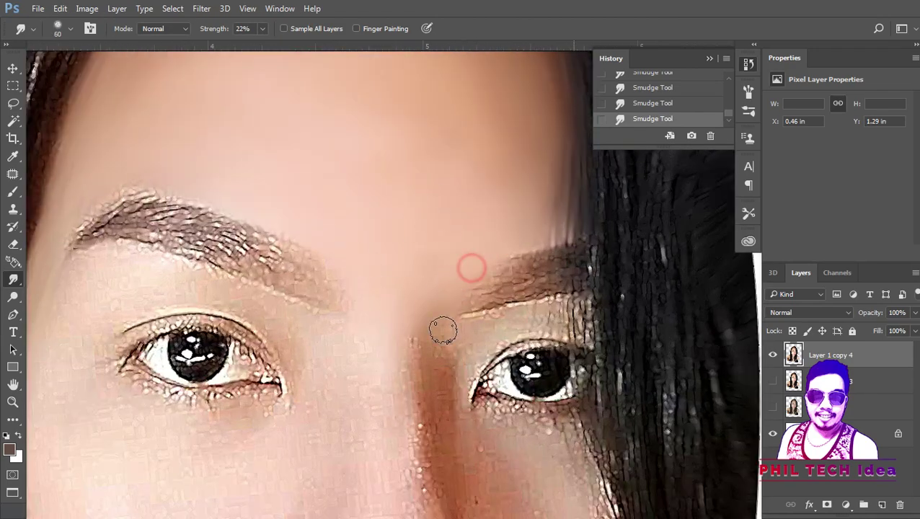
Add a new empty layer on top for painting.
key(ctrl+shift+alt+n)
key(b)
scroll(385, 295, up, 1)
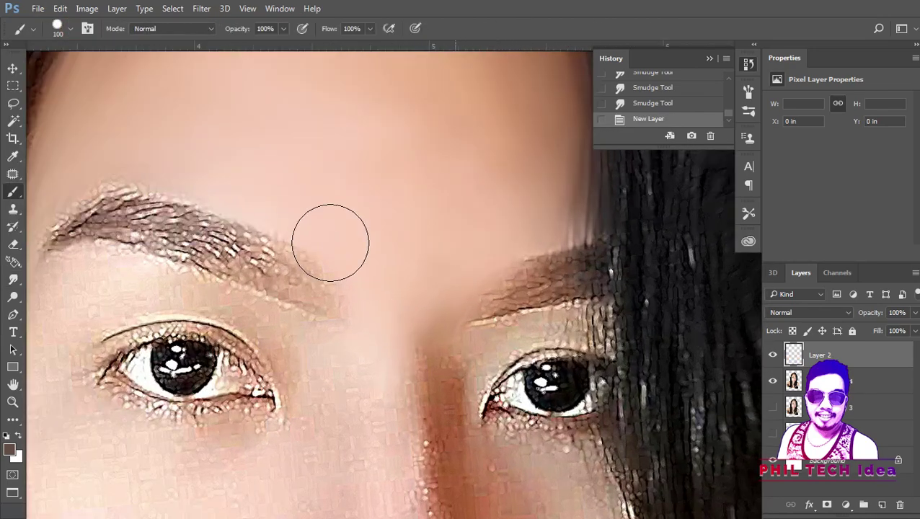
Trace black guide outlines around both eyebrows on Layer 2.
click(9, 449)
click(875, 235)
mouse_move(104, 179)
mouse_down()
mouse_move(329, 261)
mouse_move(352, 306)
mouse_up()
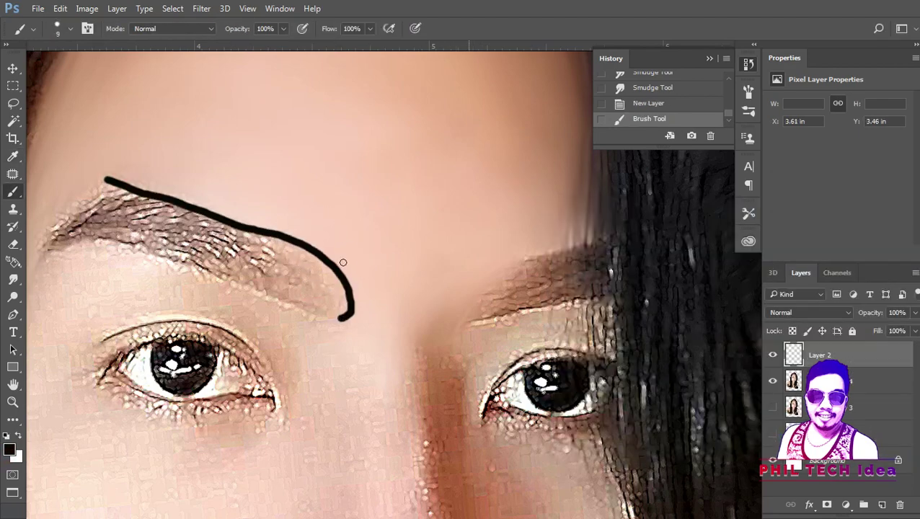
key(ctrl+z)
drag(312, 247, 268, 308)
mouse_move(538, 263)
mouse_down()
mouse_move(627, 308)
mouse_move(639, 238)
mouse_up()
scroll(469, 274, left, 5)
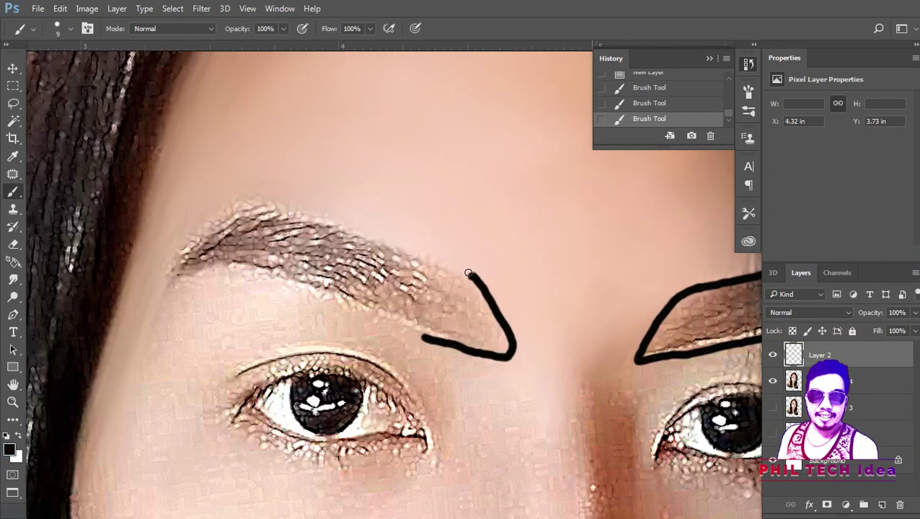
drag(469, 274, 212, 209)
Draw guide lines along the nose, then hide the outline layer and reselect the portrait.
scroll(469, 274, down, 3)
click(773, 354)
scroll(456, 371, up, 3)
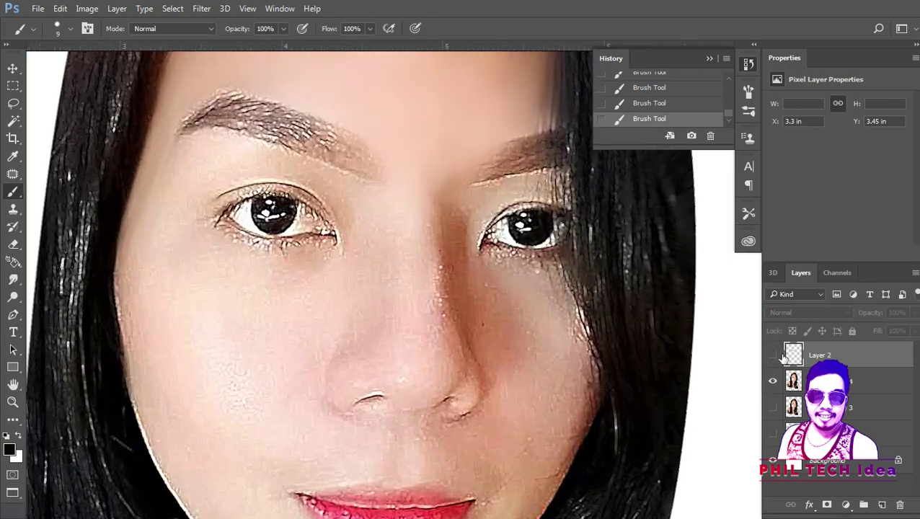
click(773, 355)
mouse_move(390, 230)
mouse_down()
mouse_move(386, 292)
mouse_move(421, 349)
mouse_up()
scroll(439, 401, down, 3)
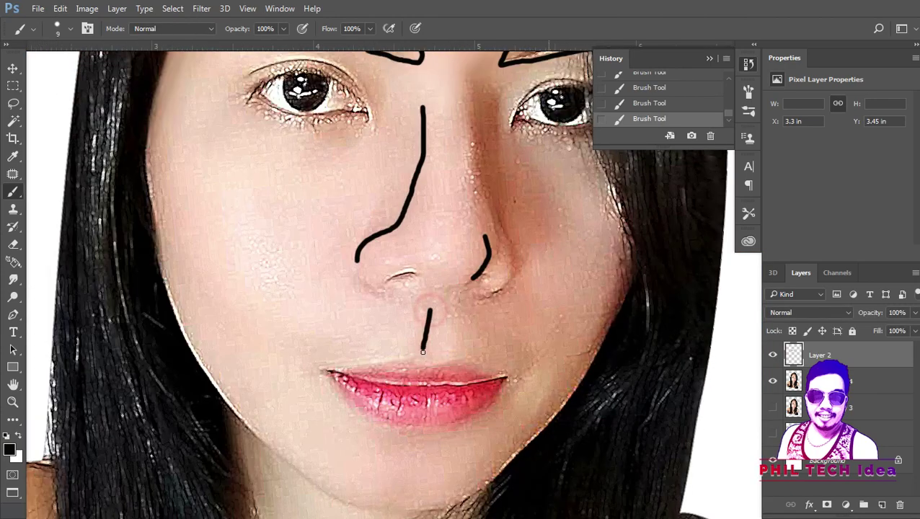
scroll(397, 263, up, 5)
click(773, 355)
click(829, 381)
Smudge the skin under and below the left brow.
key(r)
drag(196, 308, 284, 304)
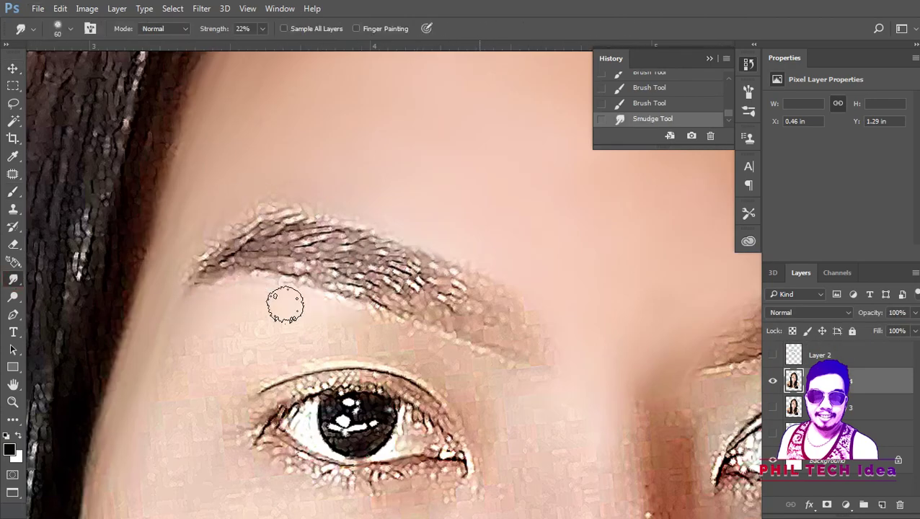
drag(196, 360, 250, 375)
key(bracketleft)
key(bracketleft)
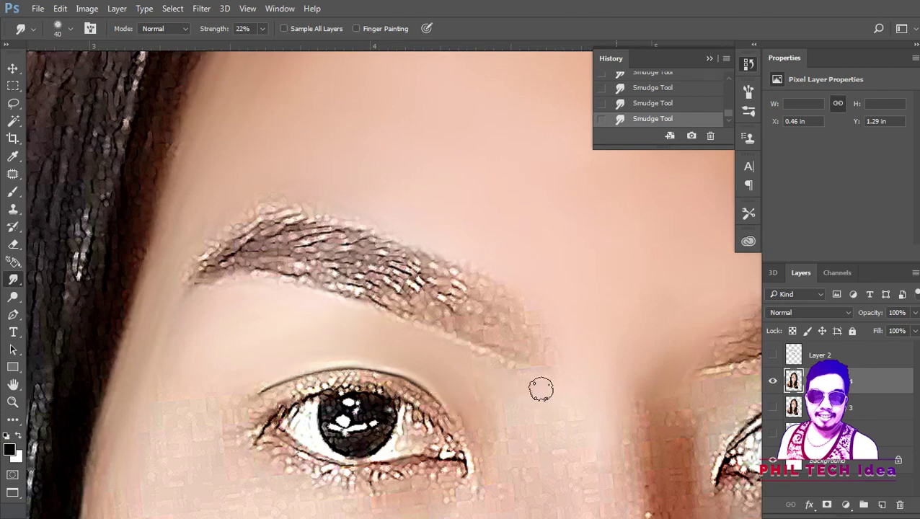
drag(466, 408, 350, 319)
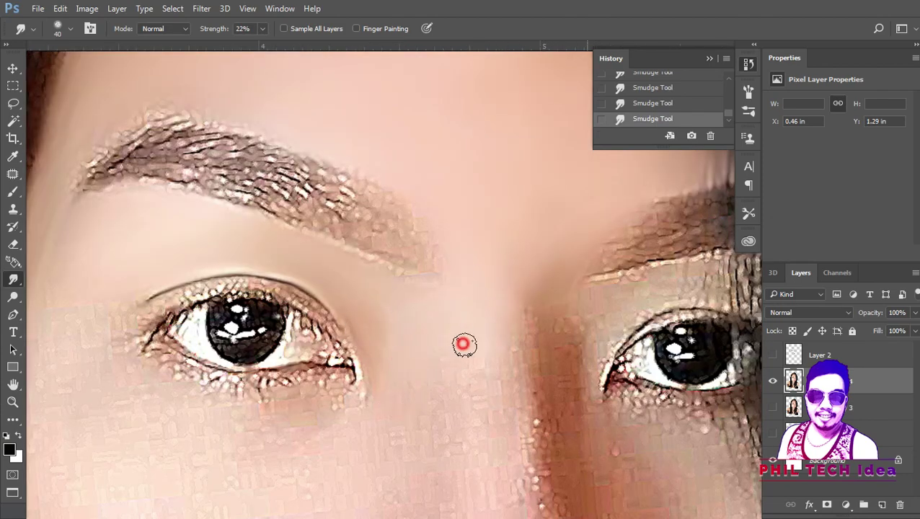
Smudge the skin on the nose with an enlarged brush.
scroll(526, 281, down, 1)
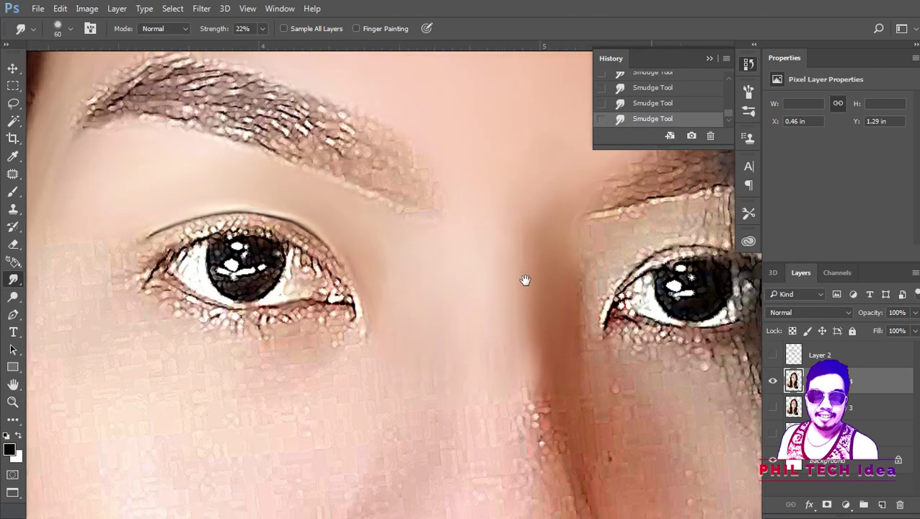
scroll(526, 281, down, 1)
drag(465, 355, 445, 310)
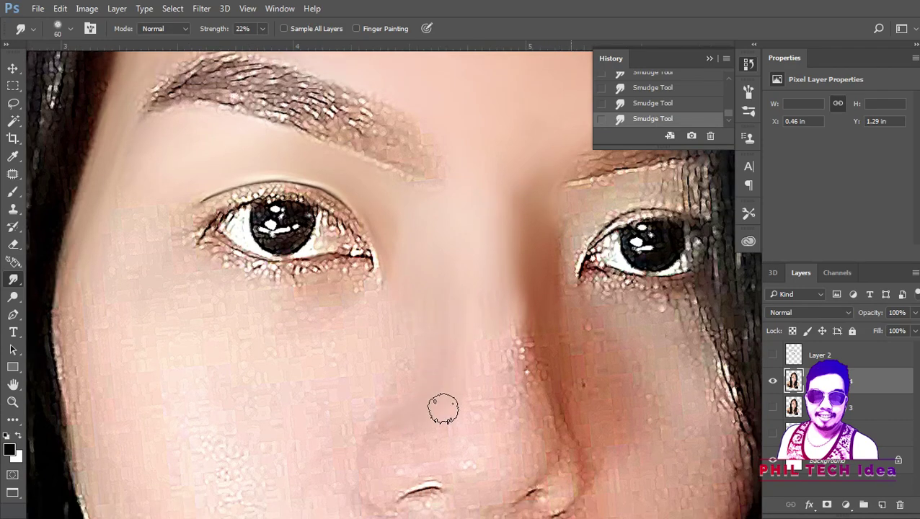
scroll(435, 307, down, 5)
scroll(473, 345, up, 4)
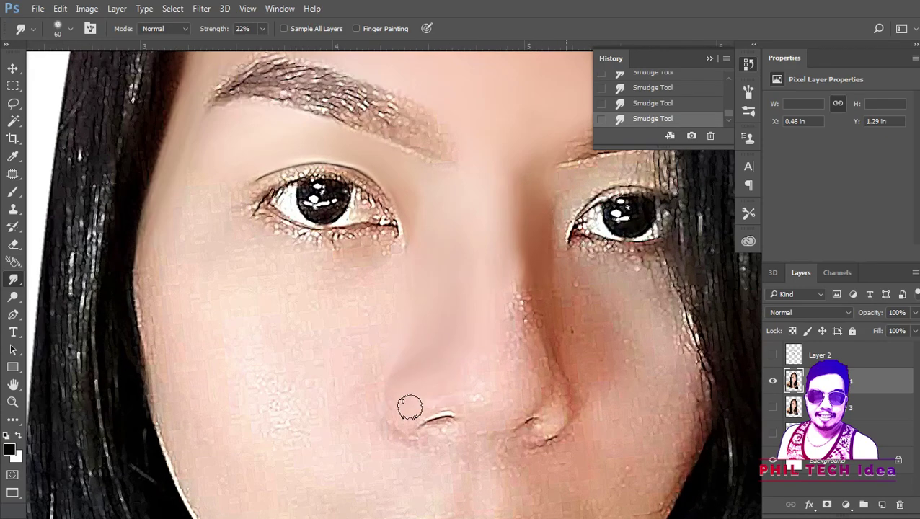
scroll(447, 402, up, 1)
scroll(396, 245, down, 1)
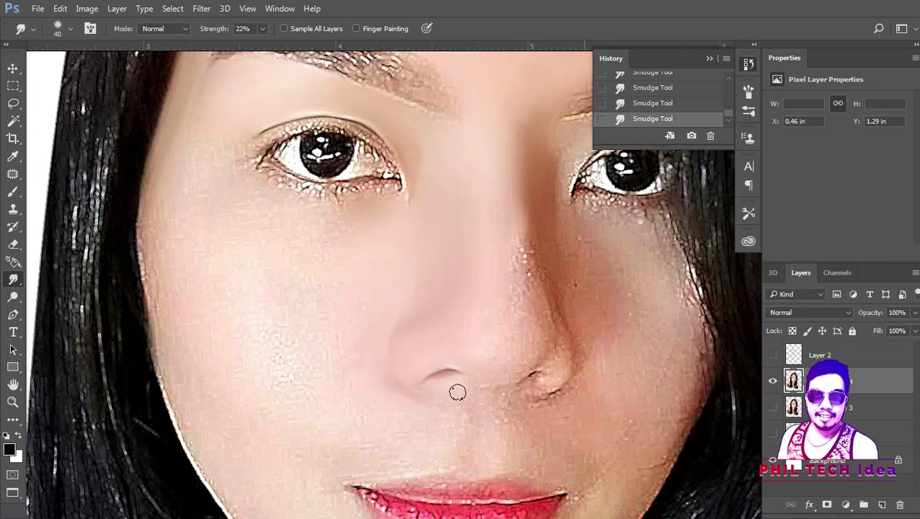
key(bracketright)
click(533, 368)
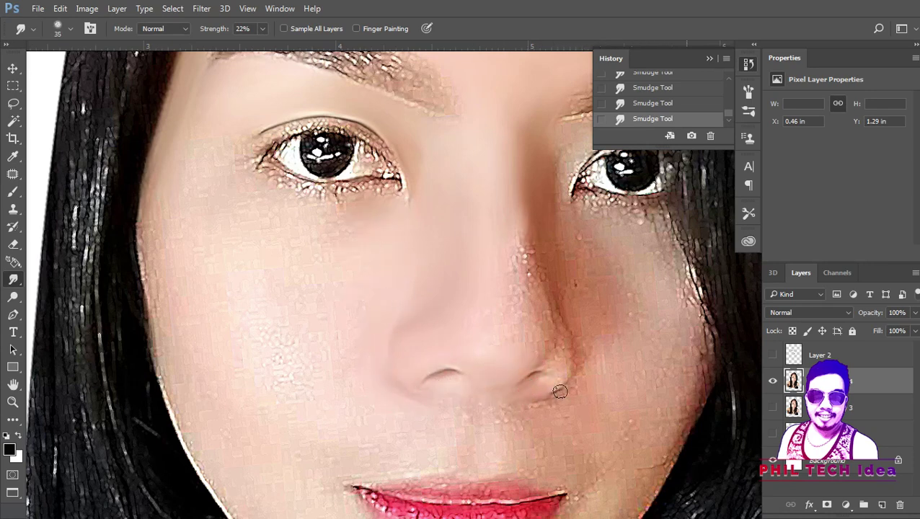
Smooth the skin below the nostril, under the nose and around the nostrils.
key(bracketright)
drag(448, 396, 443, 422)
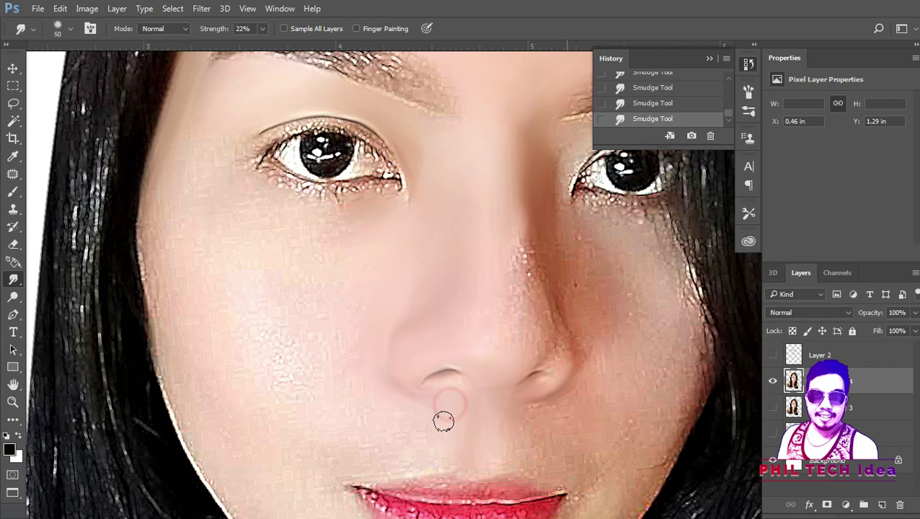
key(bracketright)
drag(353, 447, 436, 455)
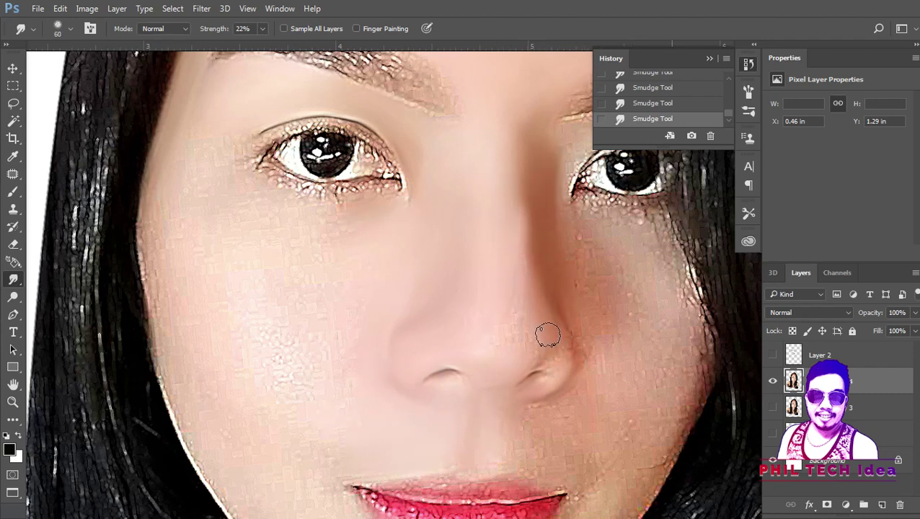
drag(546, 386, 448, 372)
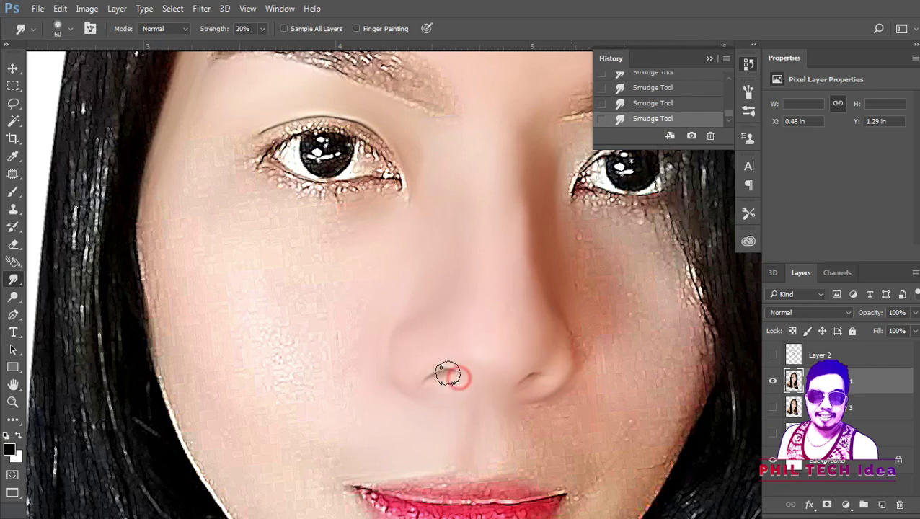
drag(380, 322, 224, 321)
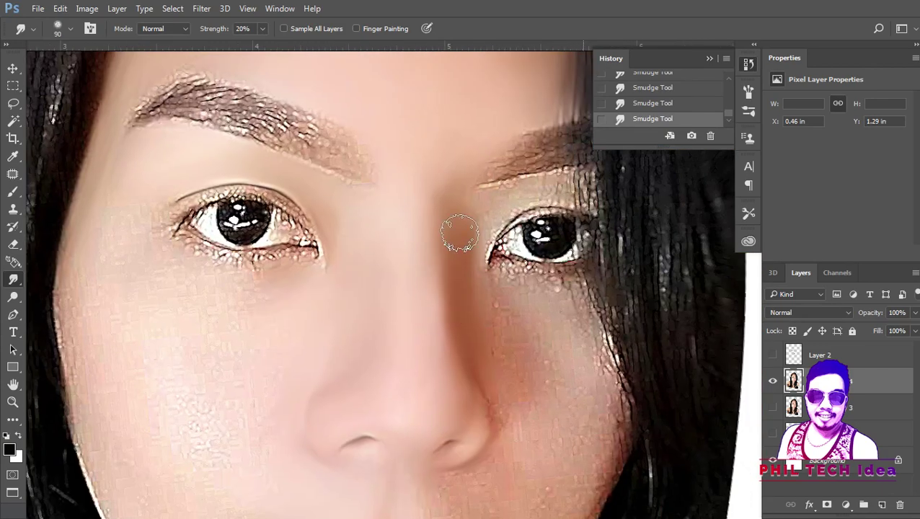
Soften the orange fringe along the jaw edge.
key(bracketleft)
key(bracketleft)
scroll(480, 207, down, 2)
scroll(390, 275, up, 3)
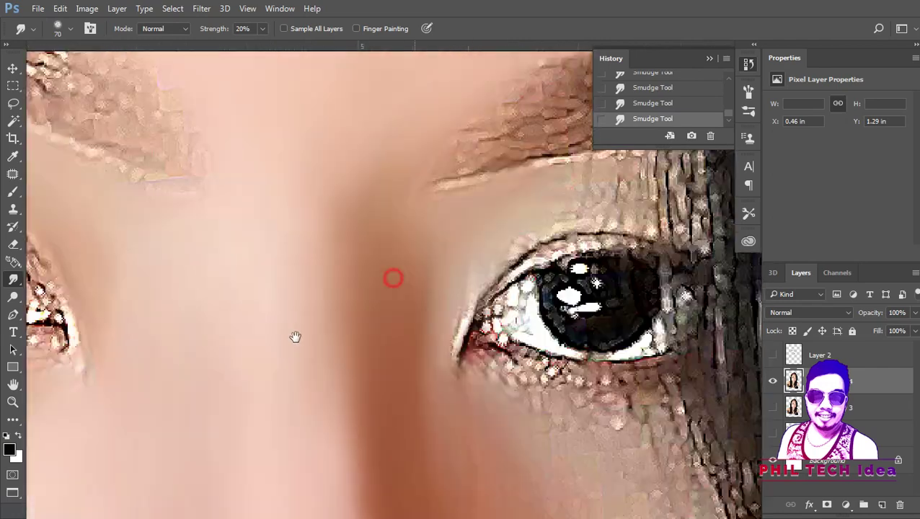
scroll(390, 275, up, 2)
key(bracketleft)
key(bracketleft)
key(bracketleft)
scroll(360, 311, down, 2)
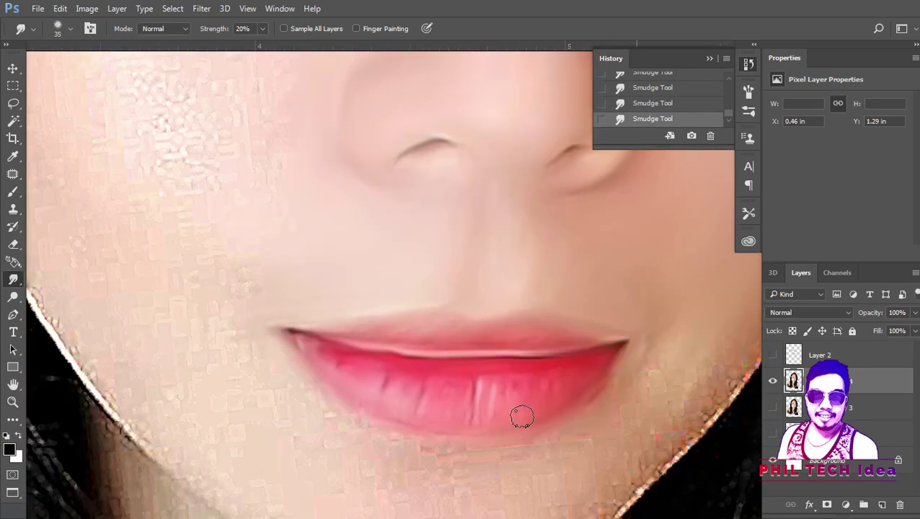
scroll(505, 303, right, 2)
scroll(454, 323, down, 3)
scroll(452, 309, up, 2)
key(bracketright)
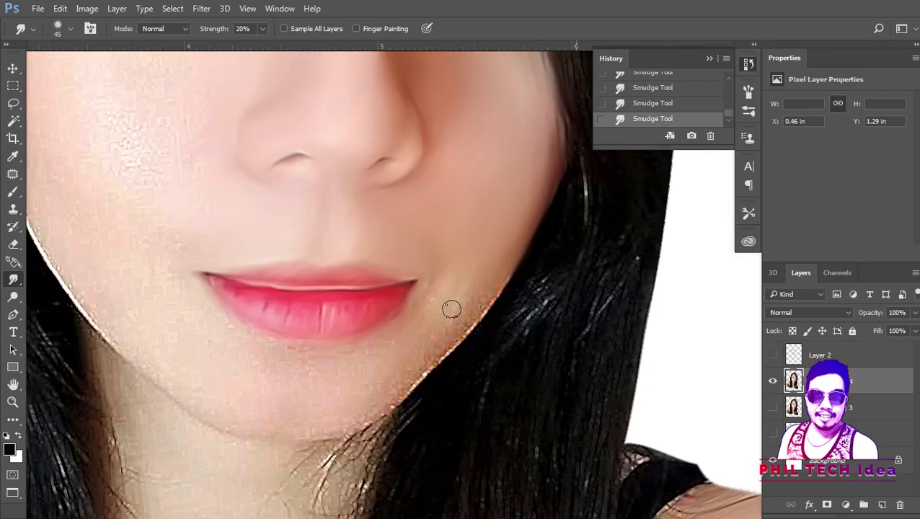
click(773, 433)
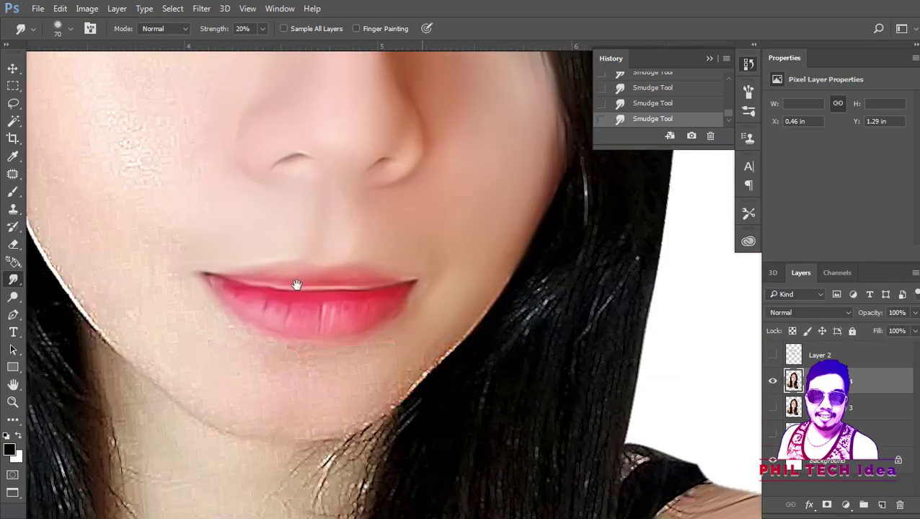
scroll(349, 325, down, 3)
scroll(432, 400, down, 2)
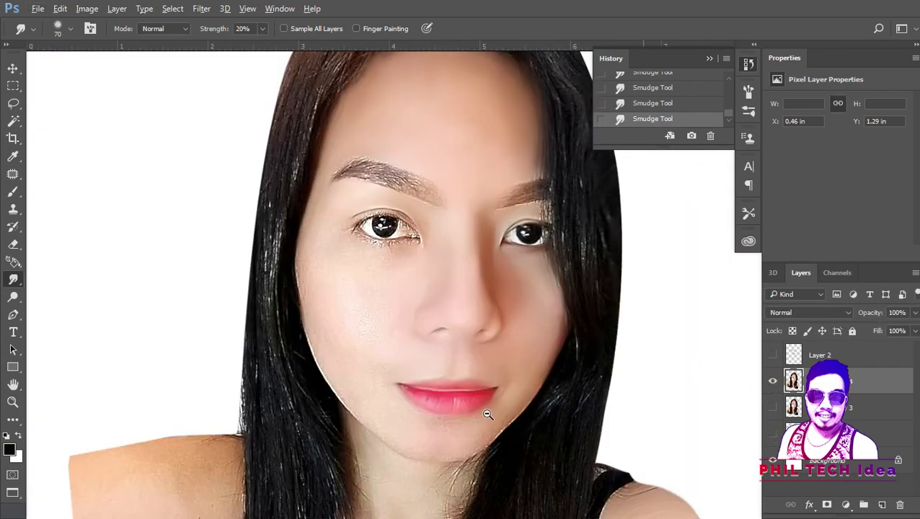
Smooth the upper lip edge and paint pink over the lips on the LIPS COLOR layer.
scroll(441, 401, up, 2)
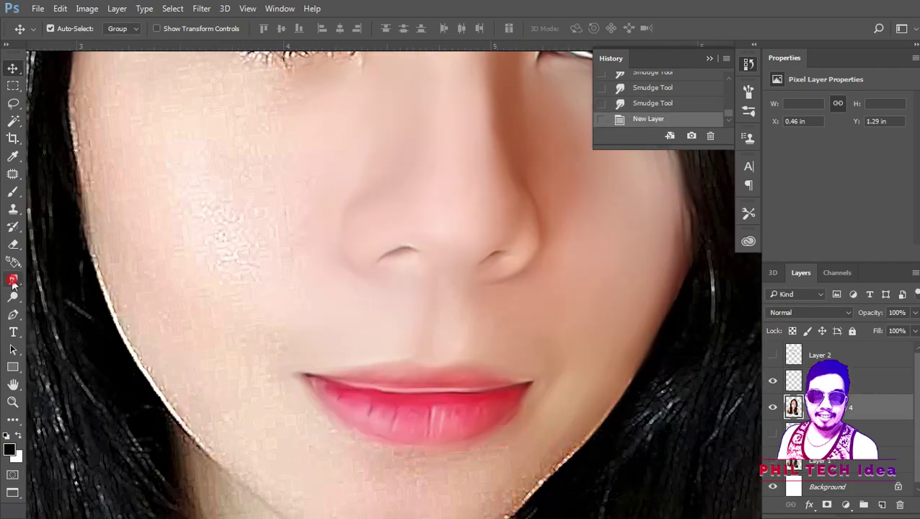
click(12, 281)
drag(350, 377, 390, 378)
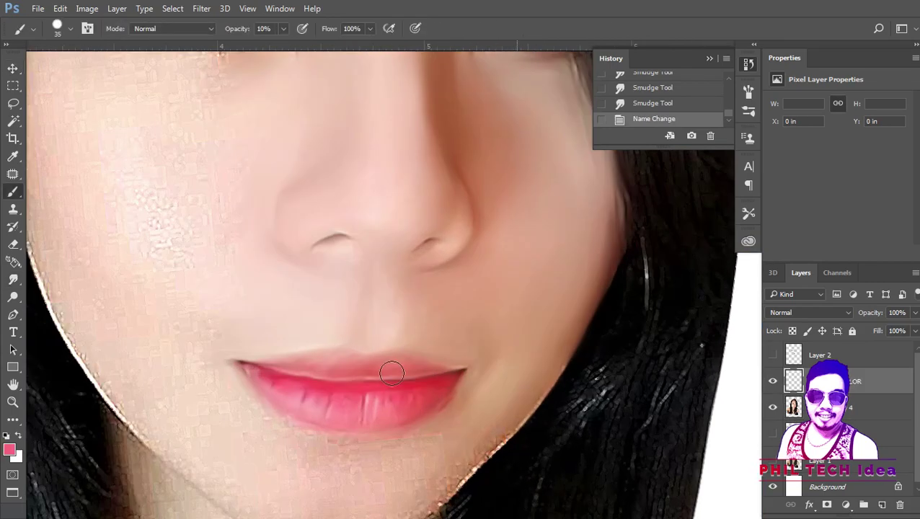
mouse_move(392, 372)
mouse_down()
mouse_move(397, 358)
mouse_move(316, 363)
mouse_up()
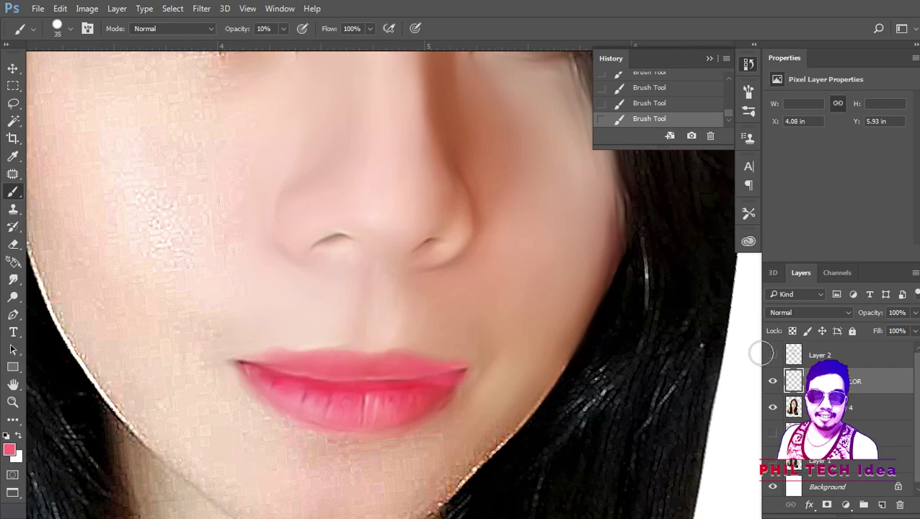
drag(286, 337, 306, 335)
Erase the pink spilling outside the lips with a smaller eraser.
key(e)
click(71, 30)
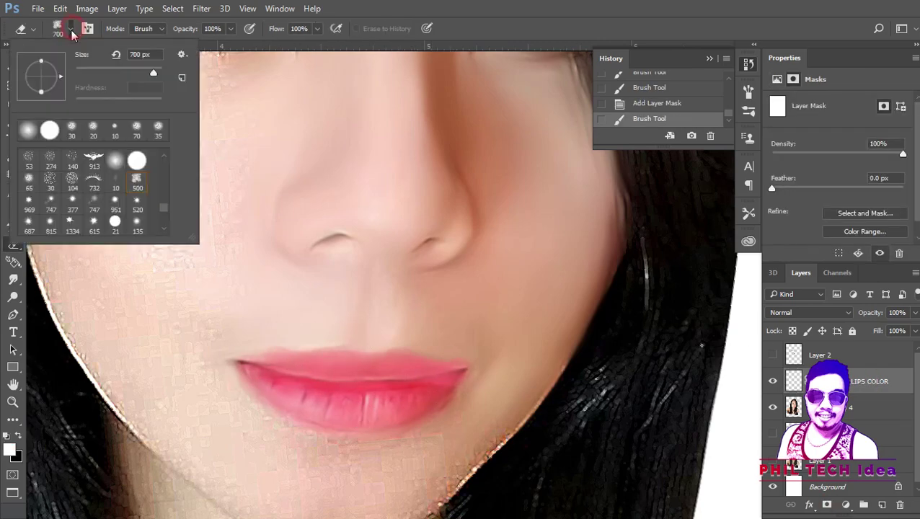
key(Escape)
key(bracketleft)
key(bracketleft)
key(bracketleft)
drag(368, 335, 355, 410)
key(ctrl+minus)
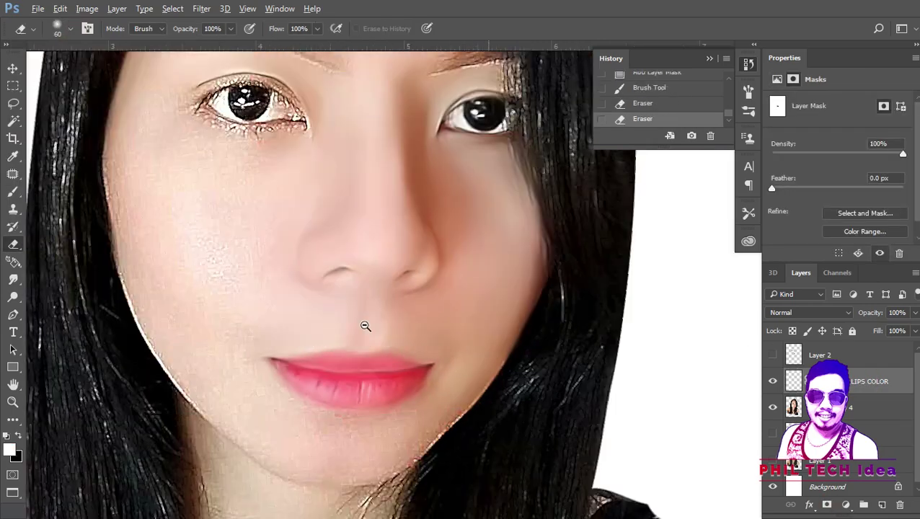
Blend the lip colour layer in Vivid Light at 67% opacity.
alt+click(365, 326)
scroll(803, 312, down, 4)
scroll(803, 312, down, 4)
scroll(804, 312, down, 4)
scroll(803, 312, down, 2)
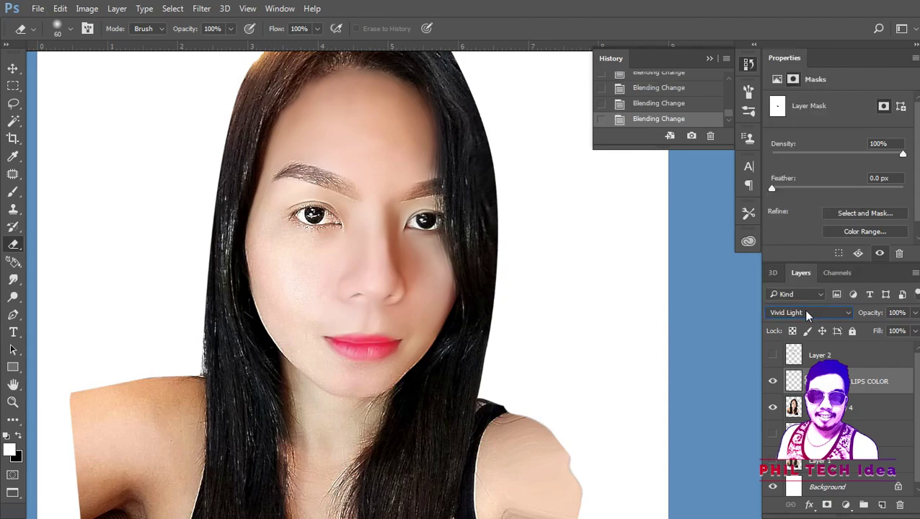
key(v)
key(4)
click(867, 388)
Return to the Smudge tool and resize its brush.
scroll(402, 393, up, 2)
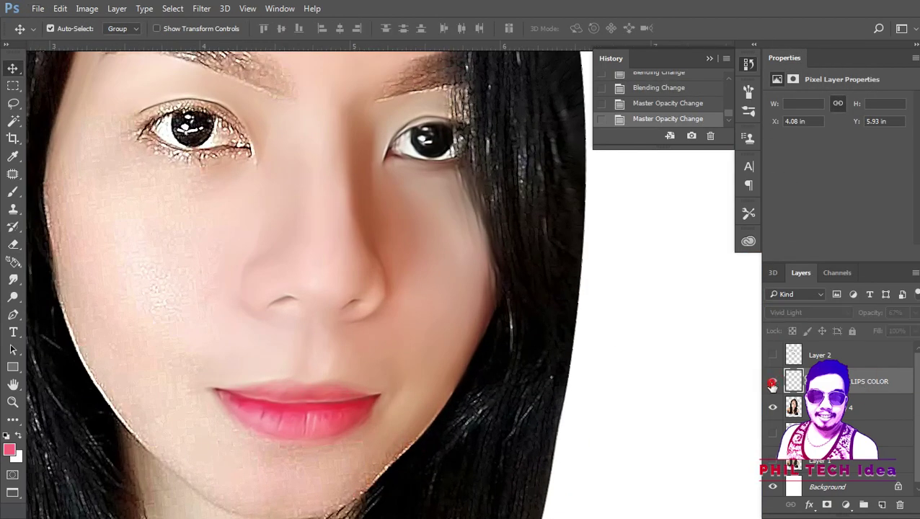
scroll(417, 378, up, 2)
scroll(417, 379, up, 2)
key(alt+bracketleft)
key(r)
scroll(534, 412, up, 2)
Smudge the jawline and the skin near the lip corner with a growing brush.
drag(510, 407, 370, 353)
key(bracketright)
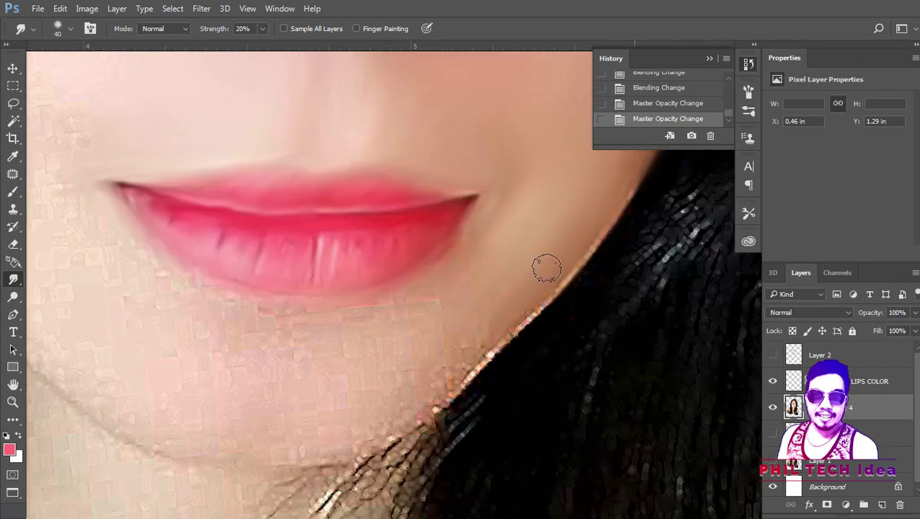
drag(545, 267, 498, 333)
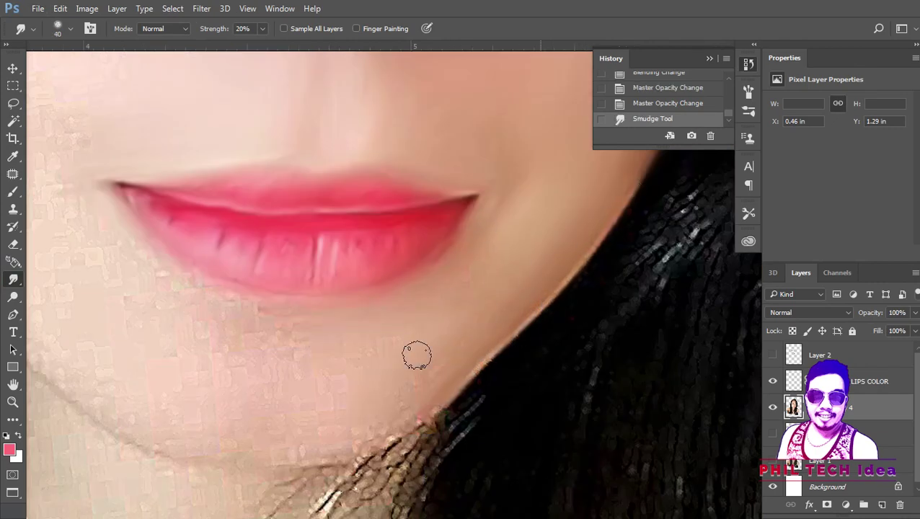
key(bracketright)
drag(508, 217, 503, 163)
drag(284, 323, 471, 286)
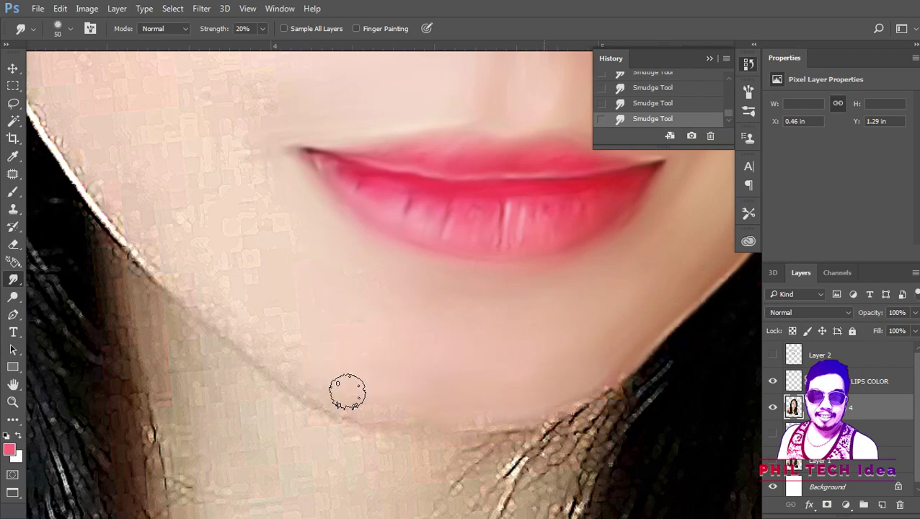
drag(348, 392, 387, 304)
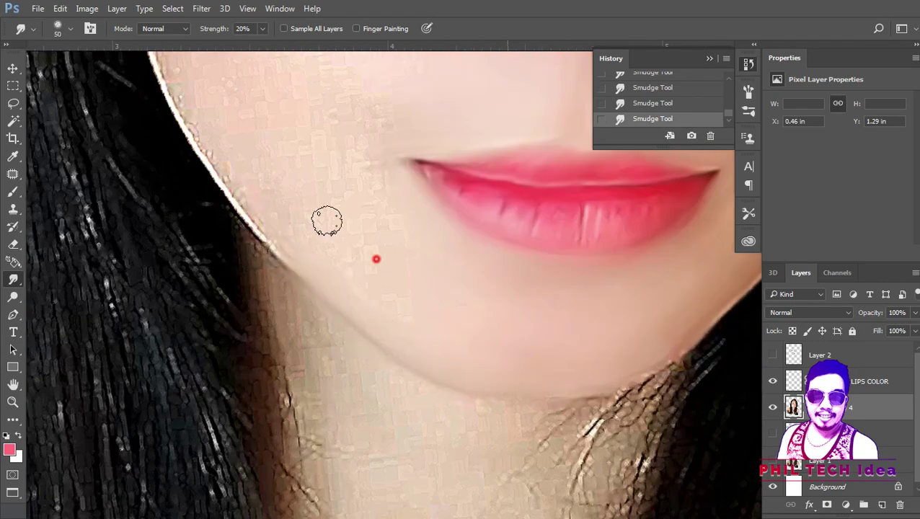
drag(376, 259, 403, 342)
key(bracketright)
key(bracketright)
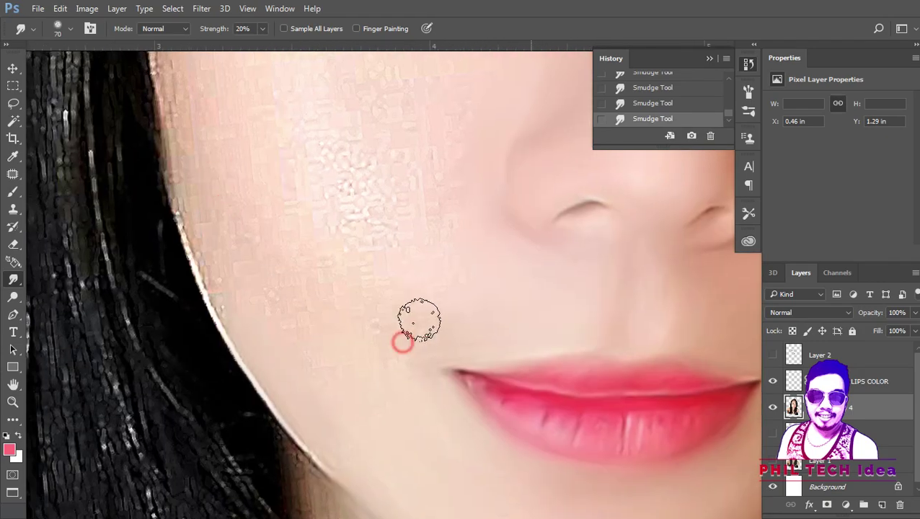
drag(312, 343, 382, 216)
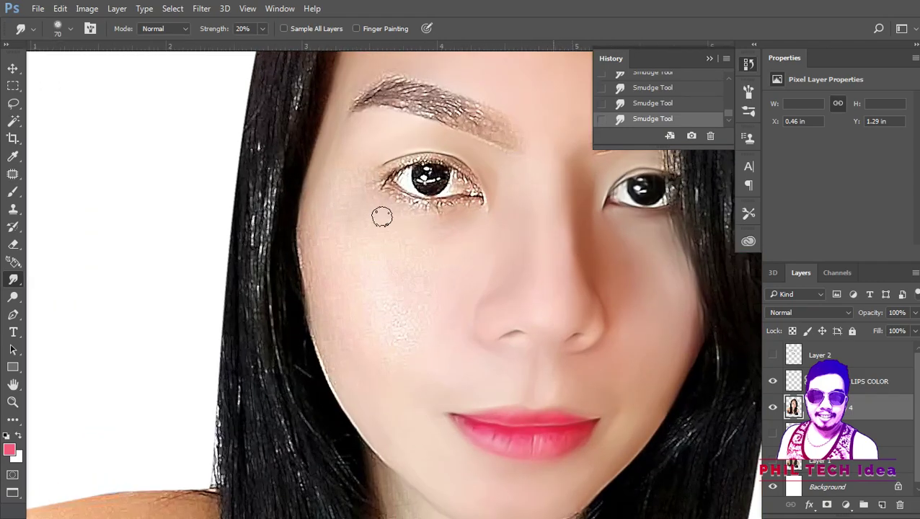
Smooth the upper lashes into a dark lid line and soften the lower lid corner.
scroll(447, 258, up, 5)
key(bracketleft)
key(bracketleft)
key(bracketleft)
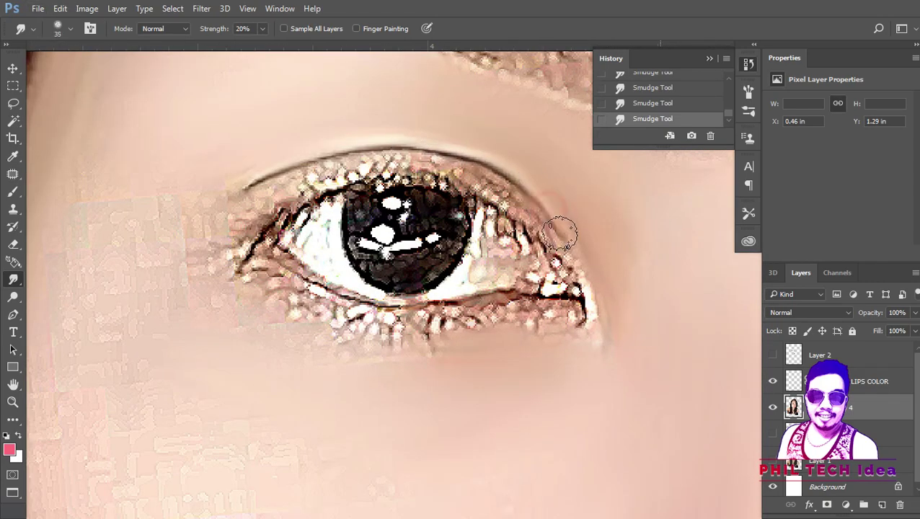
mouse_move(515, 210)
mouse_down()
mouse_move(375, 166)
mouse_move(237, 206)
mouse_move(230, 225)
mouse_move(245, 180)
mouse_up()
key(bracketright)
mouse_move(245, 231)
mouse_down()
mouse_move(312, 340)
mouse_move(295, 329)
mouse_move(589, 281)
mouse_move(574, 329)
mouse_move(379, 309)
mouse_move(262, 246)
mouse_move(323, 207)
mouse_up()
key(bracketleft)
key(bracketleft)
Blend the pink lash streaks, speckled iris edge and white flecks into a glossy iris.
mouse_move(337, 272)
mouse_down()
mouse_move(421, 308)
mouse_move(303, 217)
mouse_move(462, 263)
mouse_move(529, 269)
mouse_up()
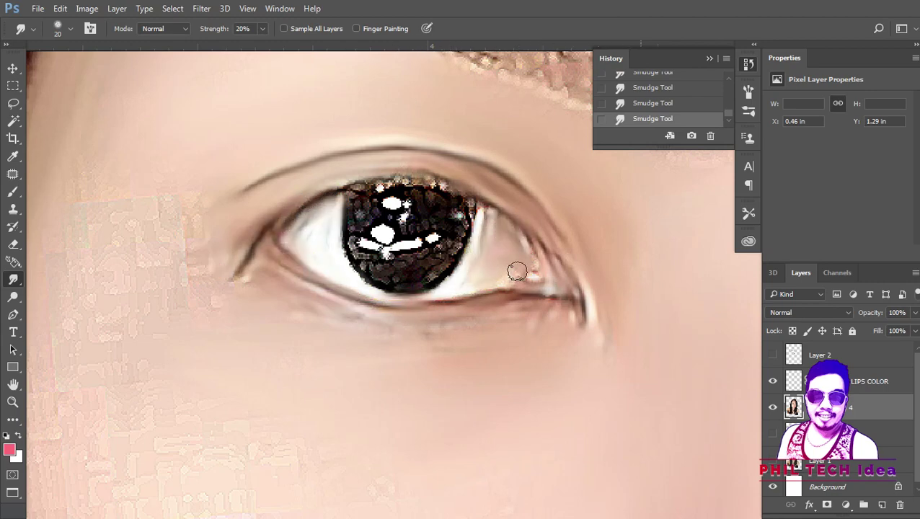
drag(502, 230, 362, 185)
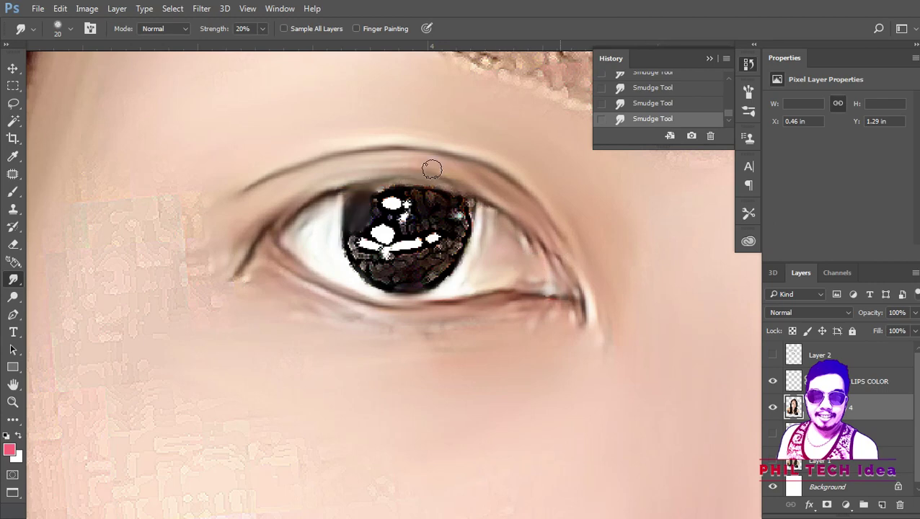
mouse_move(454, 231)
mouse_down()
mouse_move(419, 225)
mouse_move(456, 230)
mouse_move(382, 261)
mouse_move(372, 279)
mouse_up()
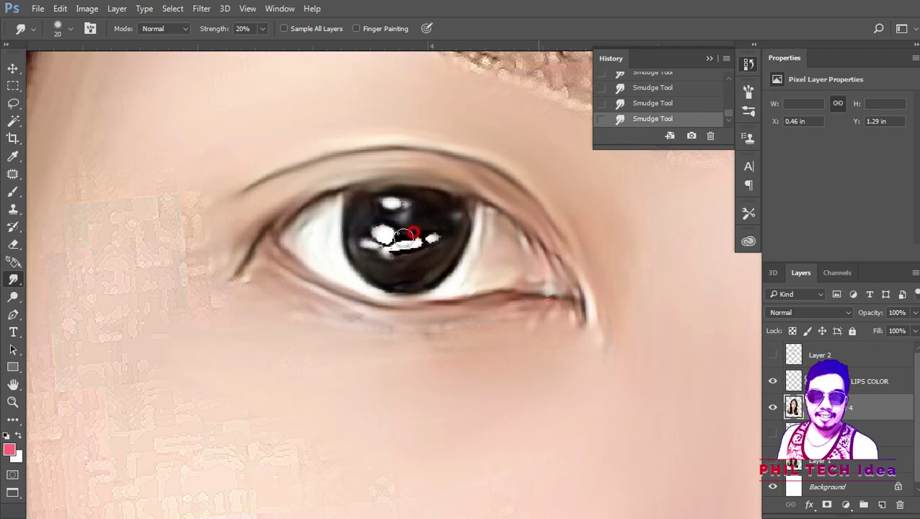
key(ctrl+0)
scroll(380, 288, up, 5)
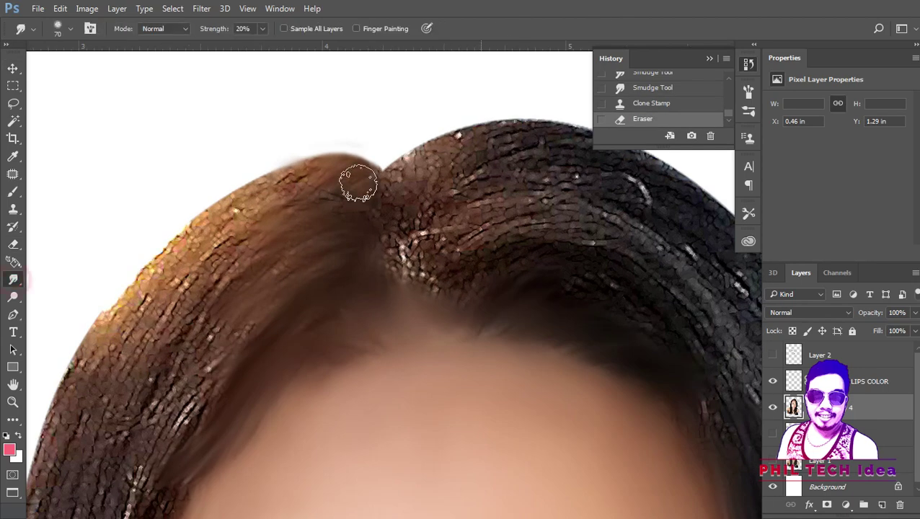
Smudge the rough hair around the part with a larger brush, toggling the face layer to compare.
mouse_move(358, 181)
mouse_down()
mouse_move(292, 187)
mouse_move(305, 217)
mouse_up()
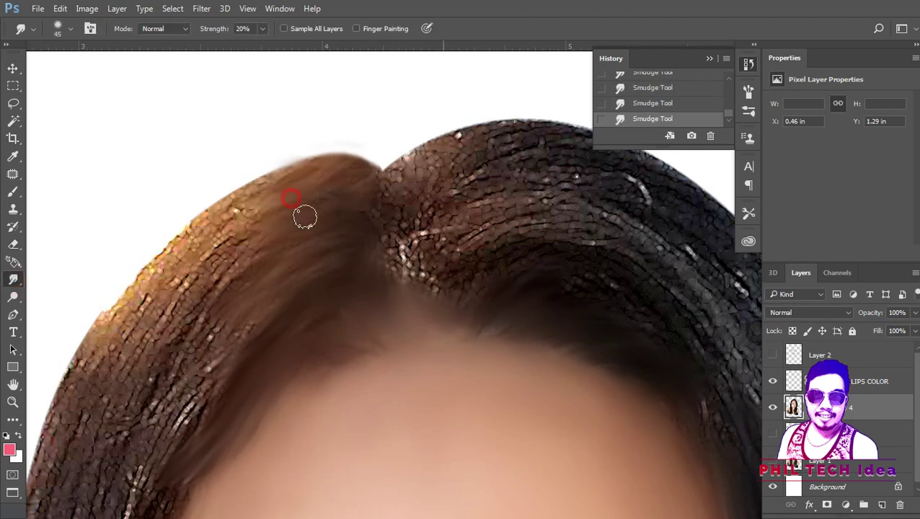
key(bracketright)
key(bracketright)
mouse_move(414, 256)
mouse_down()
mouse_move(411, 181)
mouse_move(405, 263)
mouse_move(465, 303)
mouse_up()
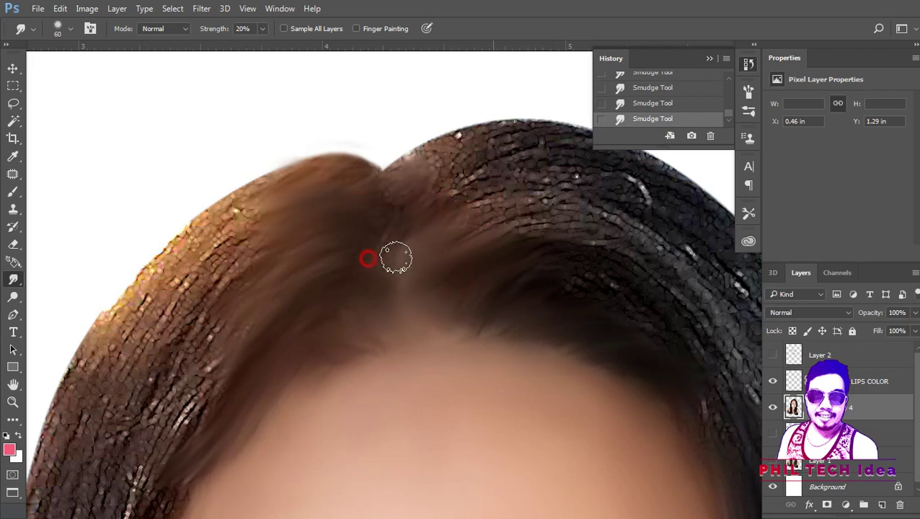
key(ctrl+minus)
key(ctrl+minus)
click(772, 408)
click(772, 408)
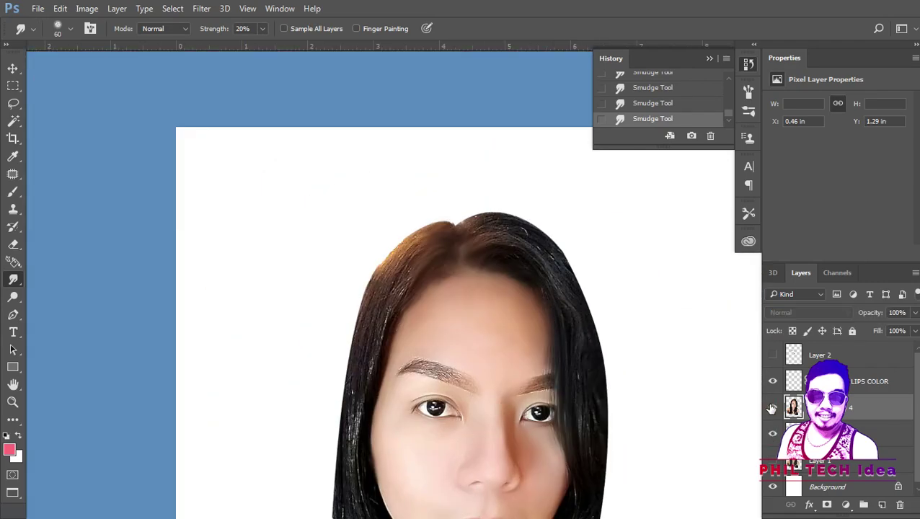
key(ctrl+plus)
key(ctrl+plus)
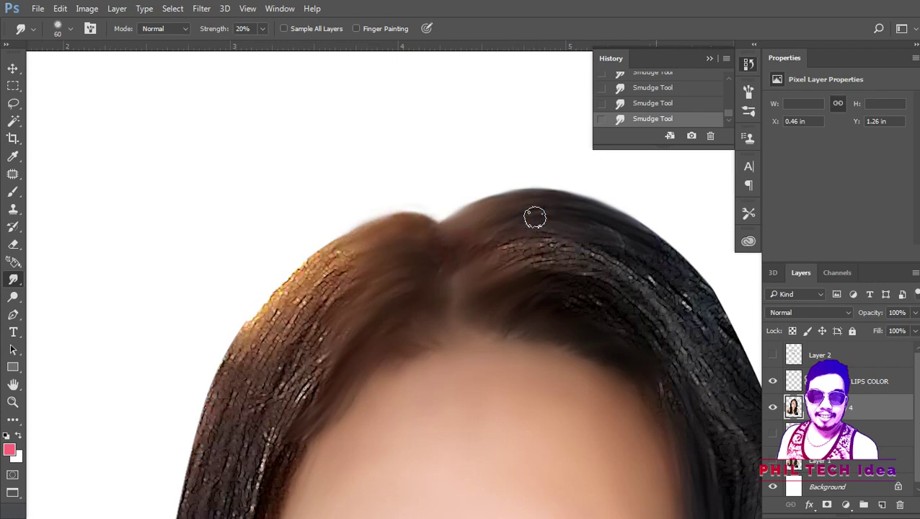
Smooth the dark strands right of the part and along the left hairline.
drag(541, 261, 674, 410)
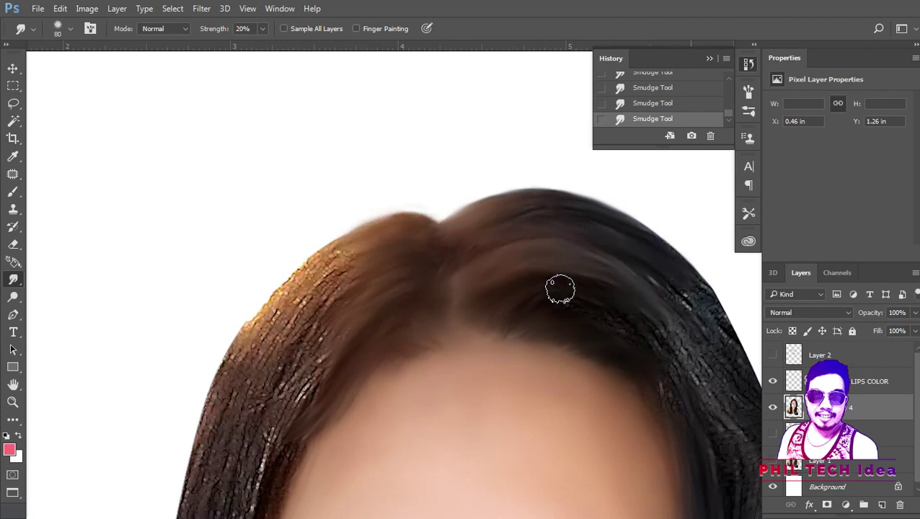
scroll(556, 287, down, 2)
scroll(472, 180, up, 2)
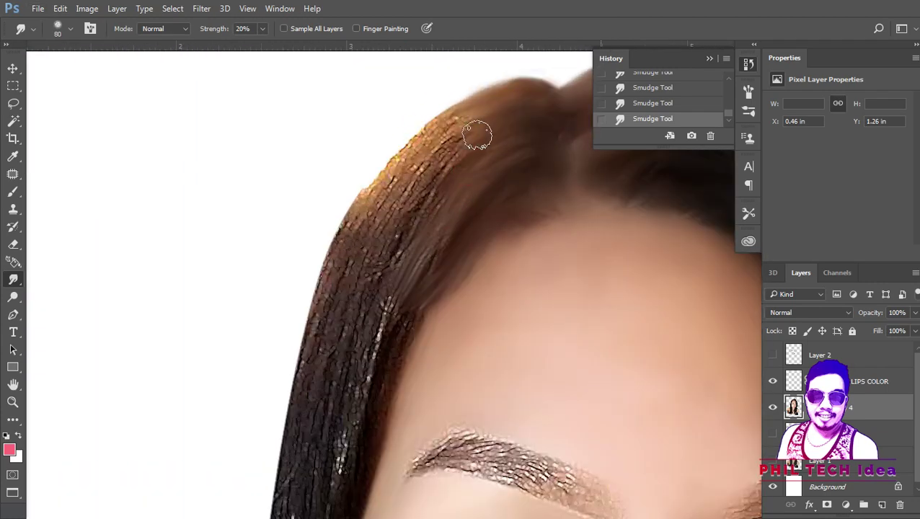
drag(419, 267, 465, 205)
scroll(466, 206, down, 2)
Review the face, then blend the left forehead hair edge into the skin.
key(v)
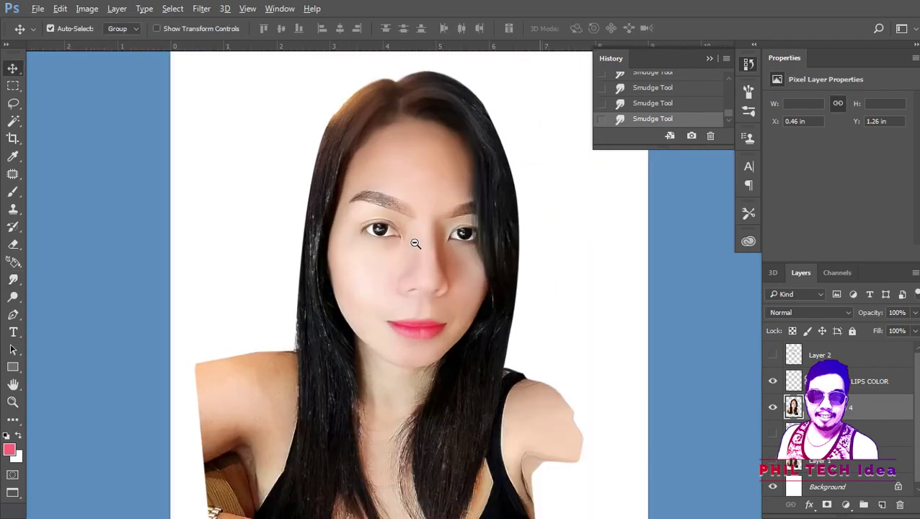
scroll(305, 257, up, 3)
scroll(304, 302, down, 1)
scroll(304, 303, down, 2)
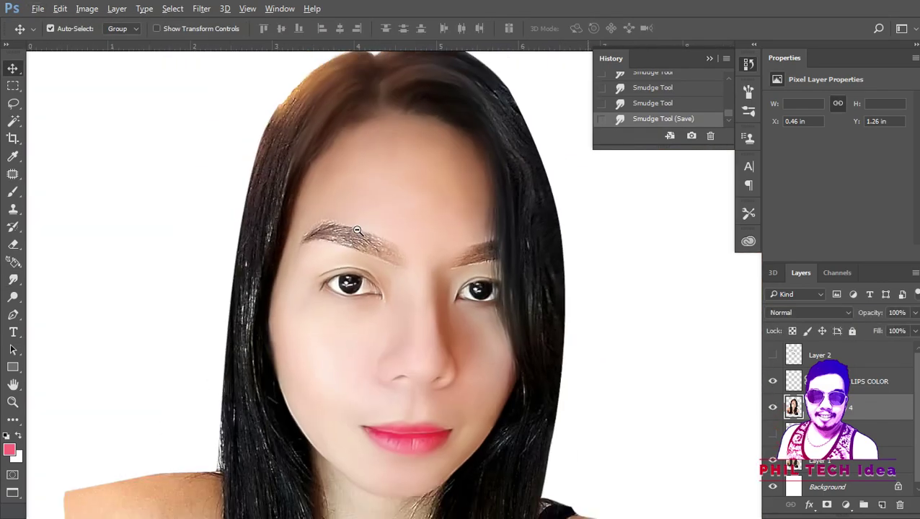
scroll(240, 304, up, 3)
key(r)
drag(266, 218, 280, 280)
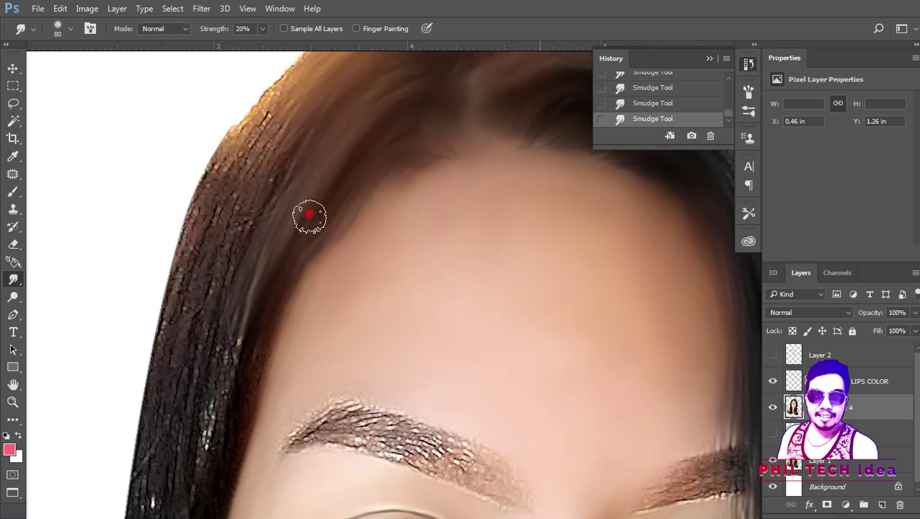
scroll(274, 274, down, 2)
scroll(253, 281, down, 2)
scroll(229, 339, down, 2)
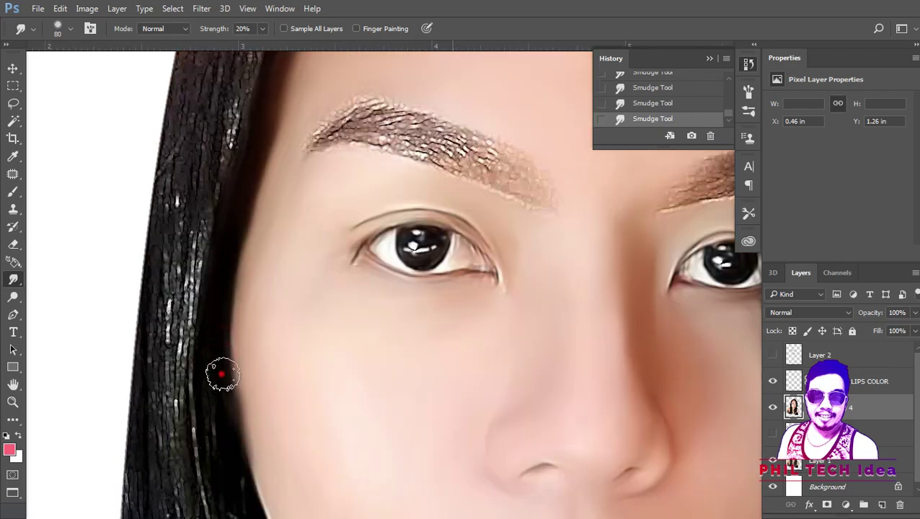
scroll(209, 317, up, 3)
scroll(216, 231, up, 3)
scroll(216, 209, up, 2)
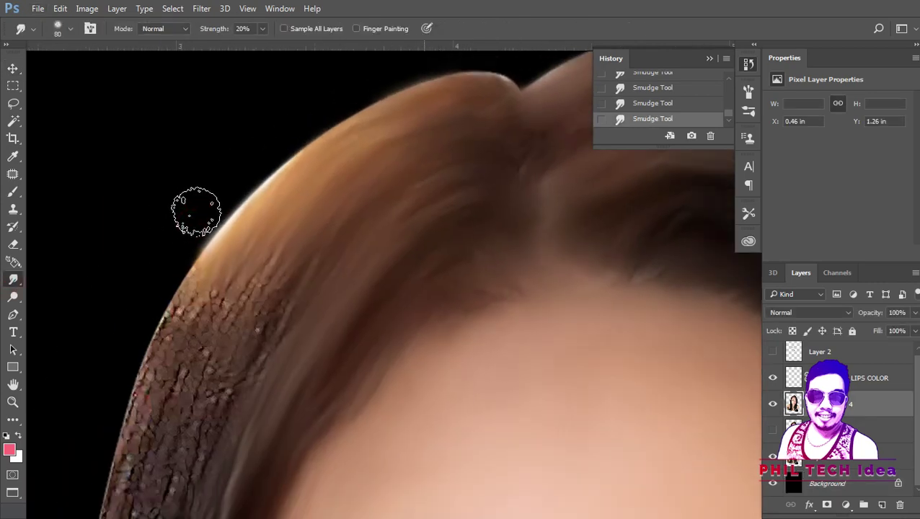
With the smudge brush shrunk to 50, smooth the hair's upper and left edges.
key(bracketleft)
key(bracketleft)
key(bracketleft)
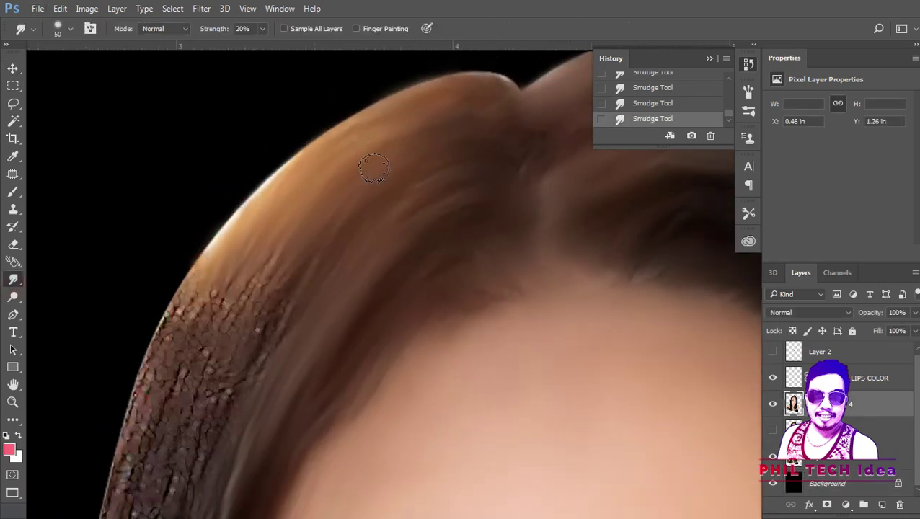
drag(303, 209, 226, 298)
scroll(290, 285, down, 5)
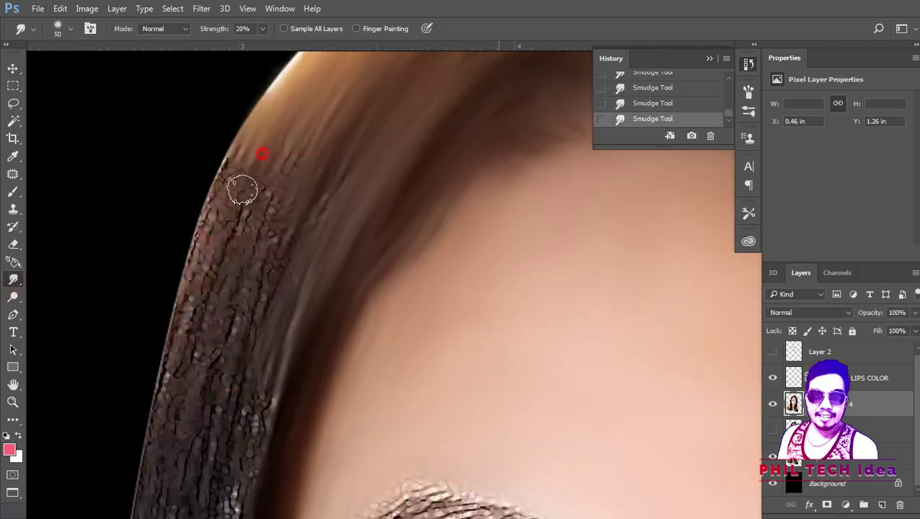
mouse_move(243, 189)
mouse_down()
mouse_move(225, 192)
mouse_move(162, 399)
mouse_up()
scroll(257, 203, up, 3)
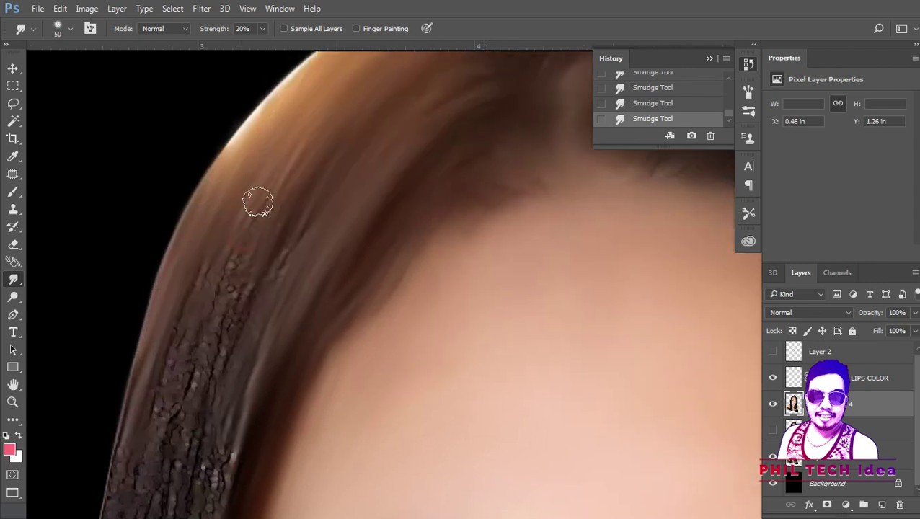
drag(199, 365, 183, 410)
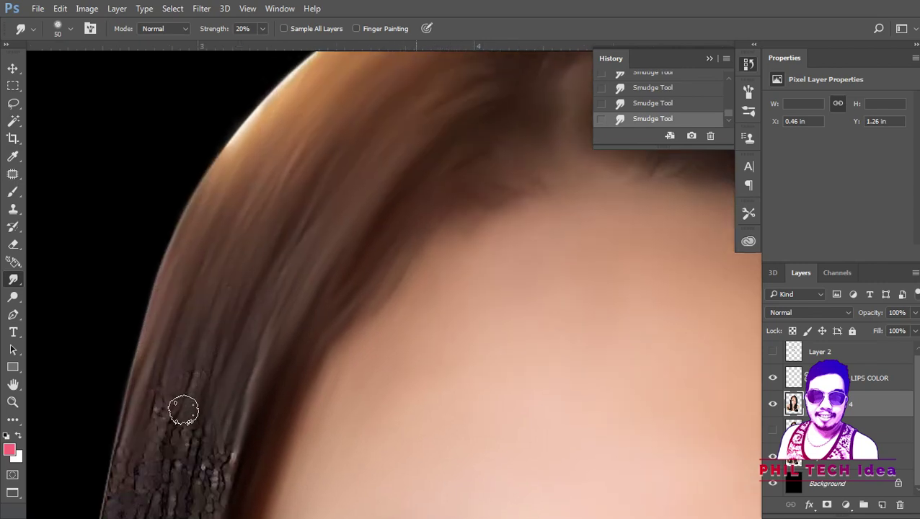
scroll(148, 411, down, 3)
drag(246, 315, 242, 365)
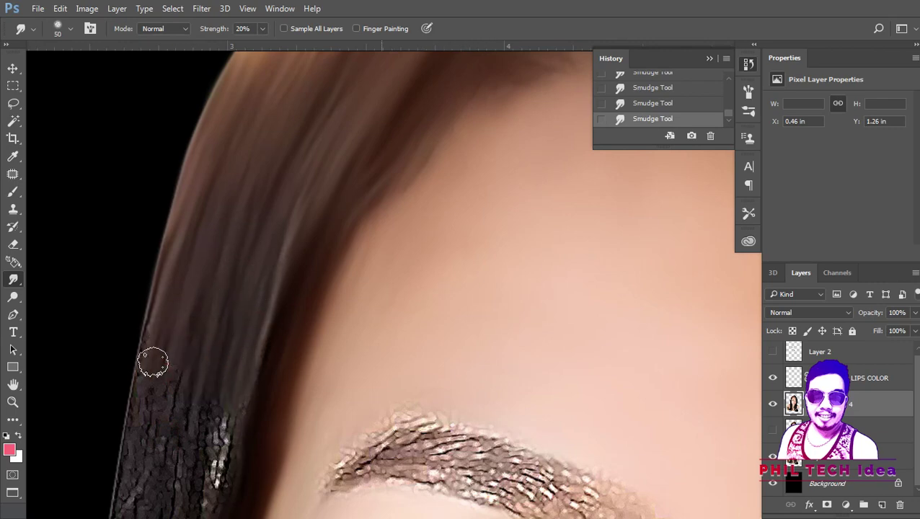
Smooth the rough left-side strands beside the eye and cheek.
scroll(257, 203, down, 3)
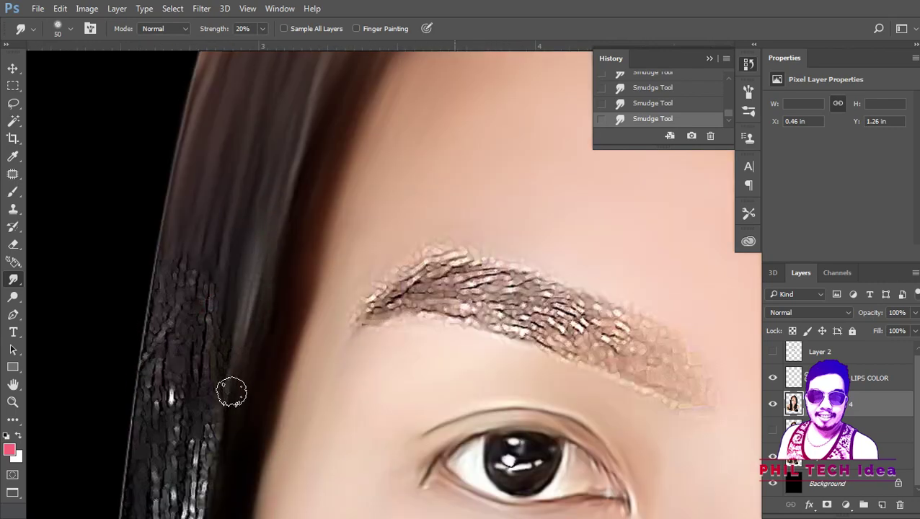
mouse_move(200, 322)
mouse_down()
mouse_move(207, 440)
mouse_move(201, 275)
mouse_move(174, 353)
mouse_move(139, 378)
mouse_move(172, 443)
mouse_up()
scroll(172, 444, down, 3)
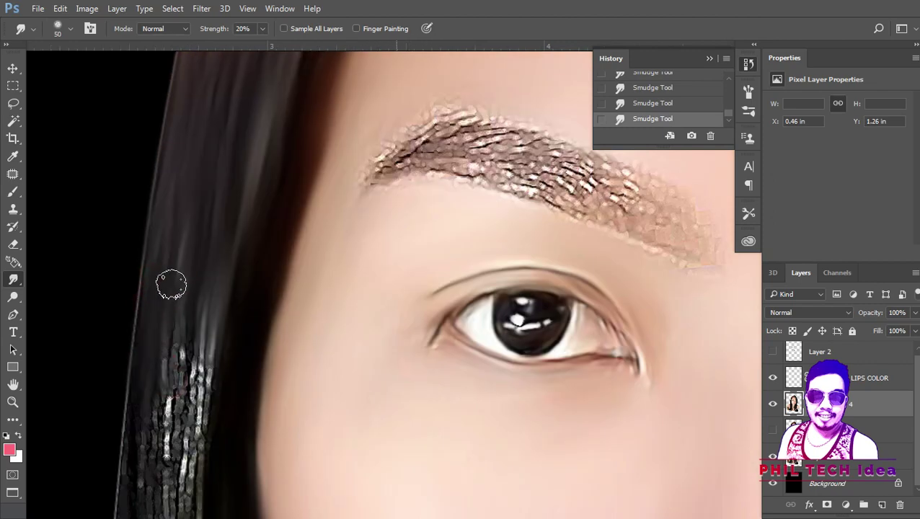
mouse_move(171, 285)
mouse_down()
mouse_move(201, 416)
mouse_move(175, 442)
mouse_up()
scroll(209, 351, down, 1)
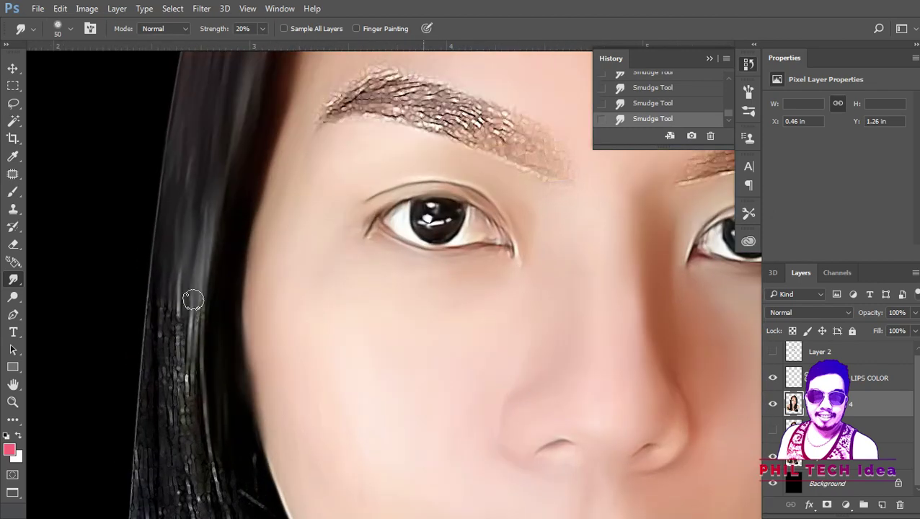
mouse_move(194, 300)
mouse_down()
mouse_move(189, 284)
mouse_move(228, 409)
mouse_move(292, 326)
mouse_up()
Smudge the hair edge where it meets the black background.
scroll(207, 378, up, 1)
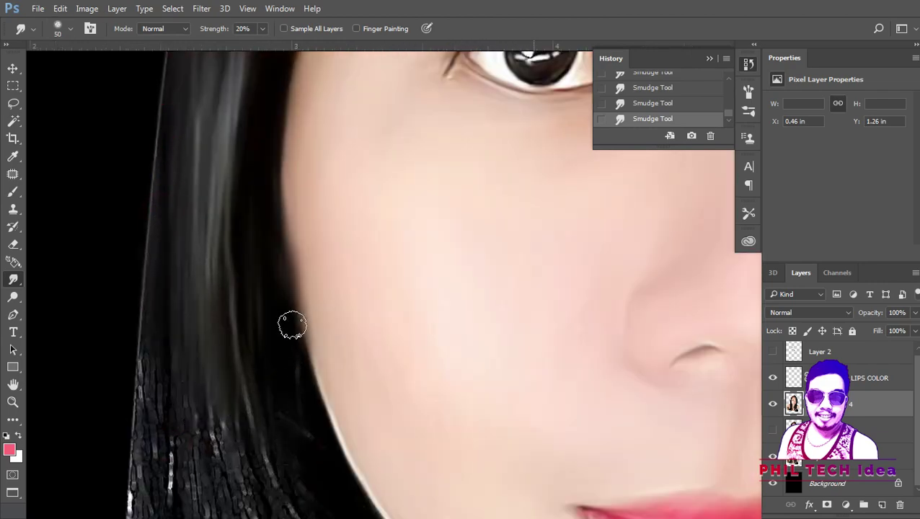
scroll(278, 303, down, 2)
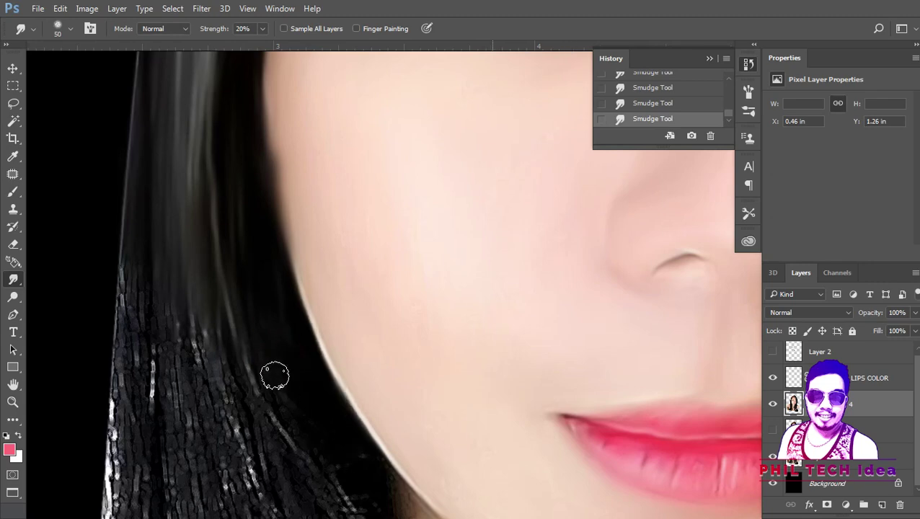
scroll(278, 371, up, 2)
scroll(329, 310, down, 3)
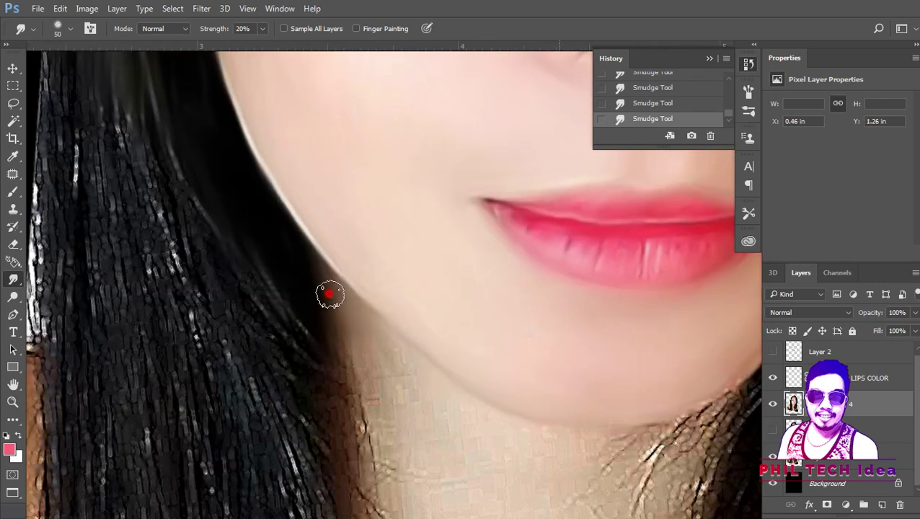
scroll(351, 479, up, 3)
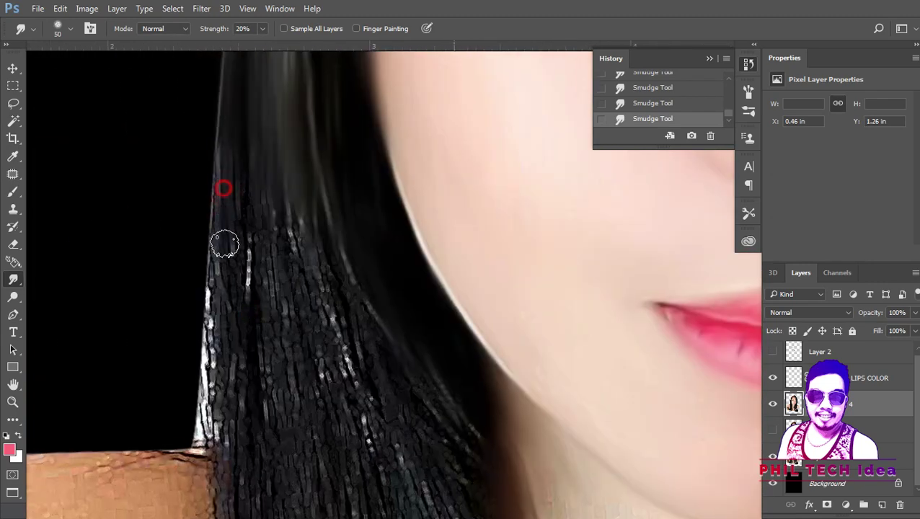
drag(222, 189, 223, 254)
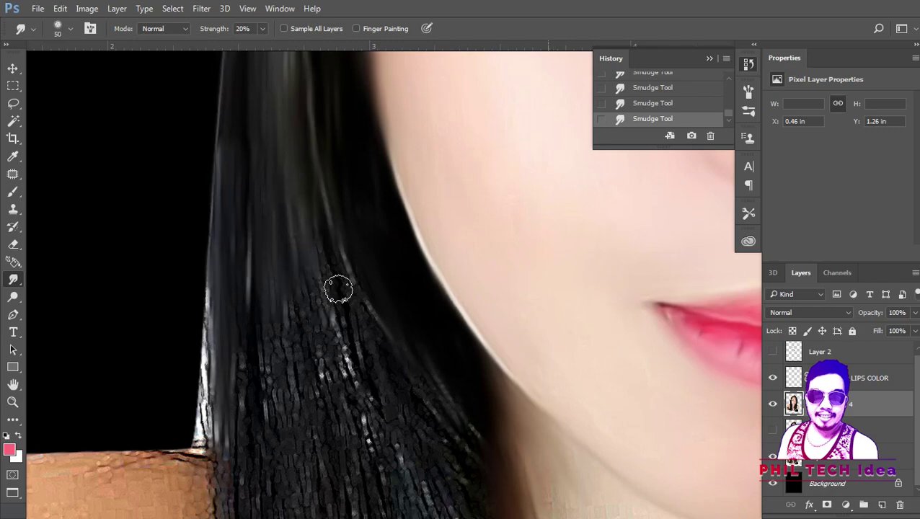
scroll(240, 368, down, 2)
scroll(251, 397, up, 3)
scroll(252, 398, down, 2)
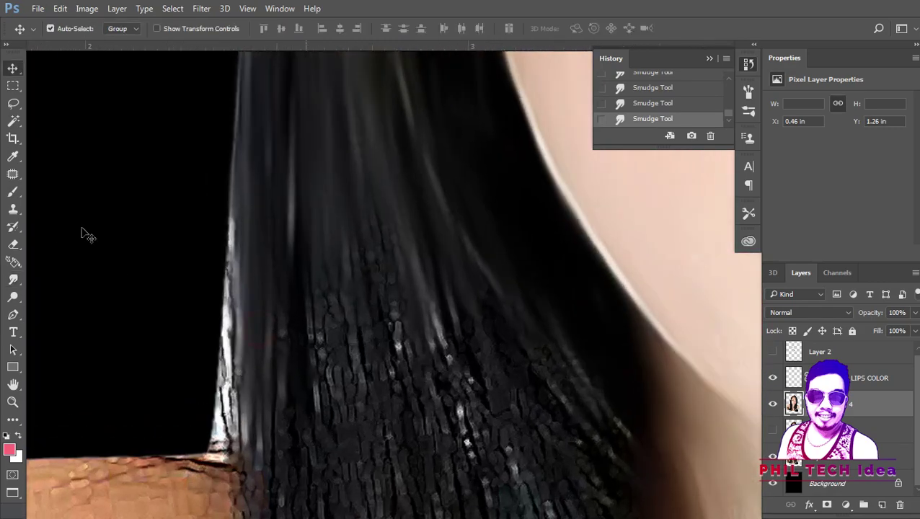
Trace the rough left strip with a Pen path, select it without feathering, delete and deselect.
key(p)
scroll(82, 232, down, 2)
scroll(247, 134, up, 3)
click(252, 108)
click(249, 405)
click(242, 310)
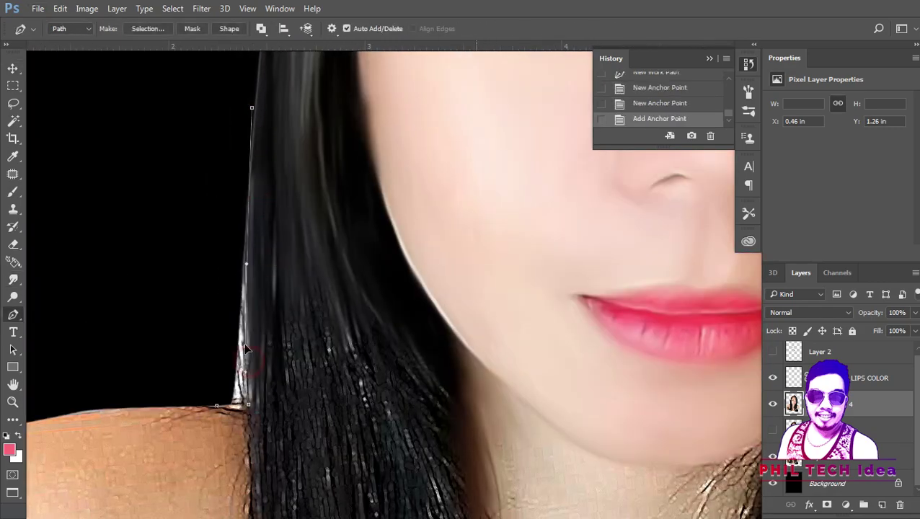
click(215, 406)
click(174, 358)
click(178, 155)
right_click(314, 175)
click(317, 156)
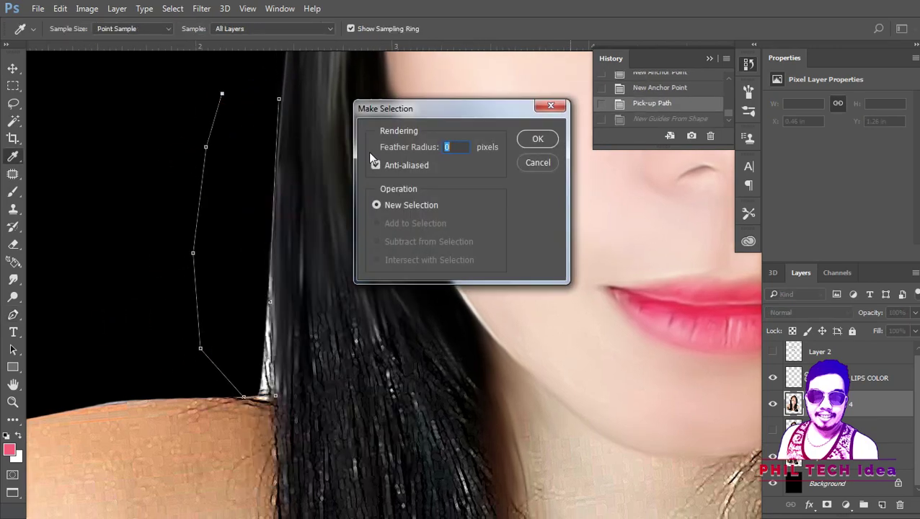
click(535, 140)
key(Delete)
key(ctrl+d)
Patch the cut hair edge with the Clone Stamp.
key(v)
scroll(295, 323, down, 2)
scroll(295, 323, up, 3)
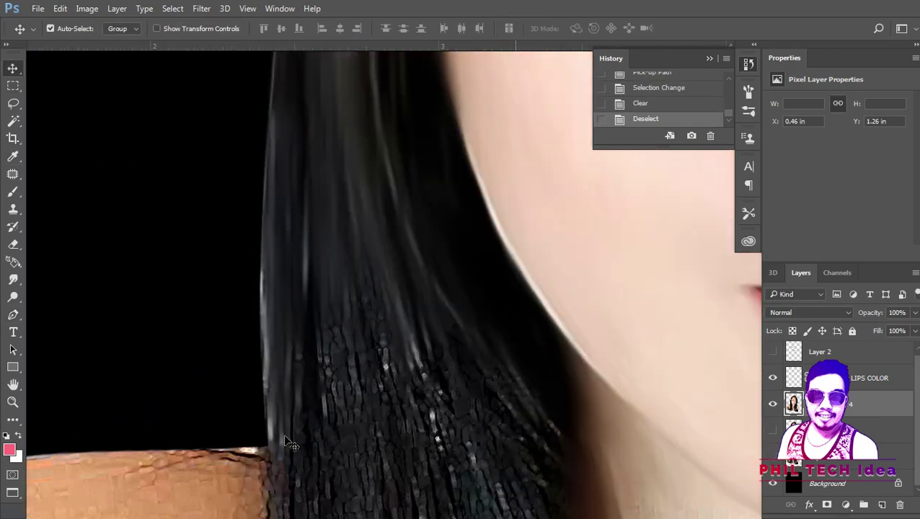
key(s)
click(211, 448)
scroll(211, 448, down, 1)
Smudge the hair edge beside the background and pull strands down into soft streaks.
key(r)
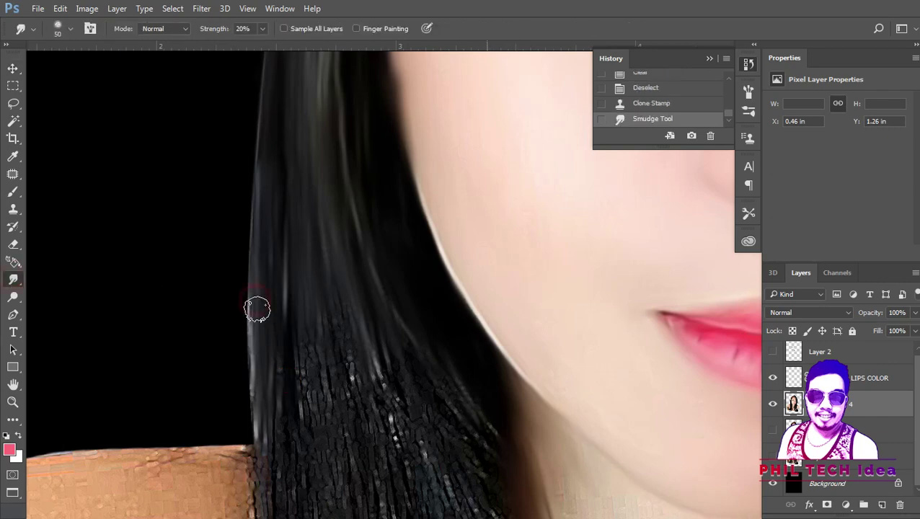
drag(257, 308, 324, 409)
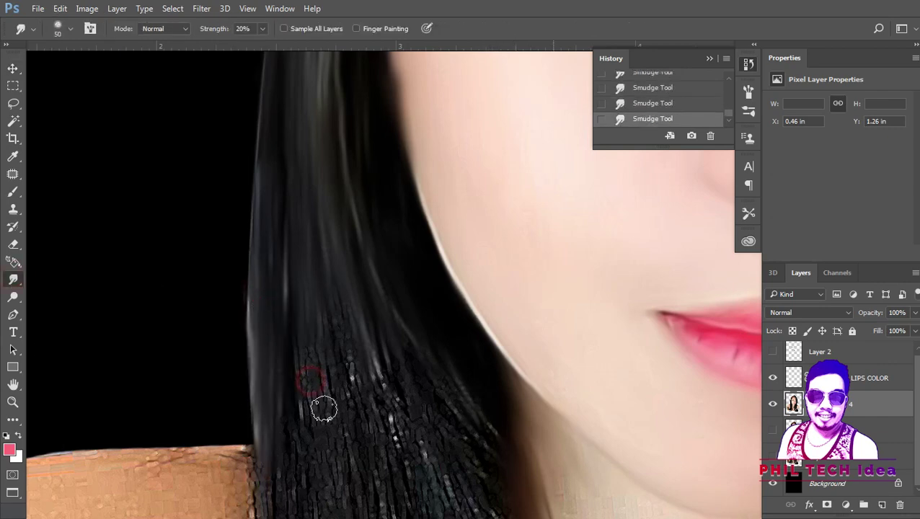
drag(347, 366, 381, 349)
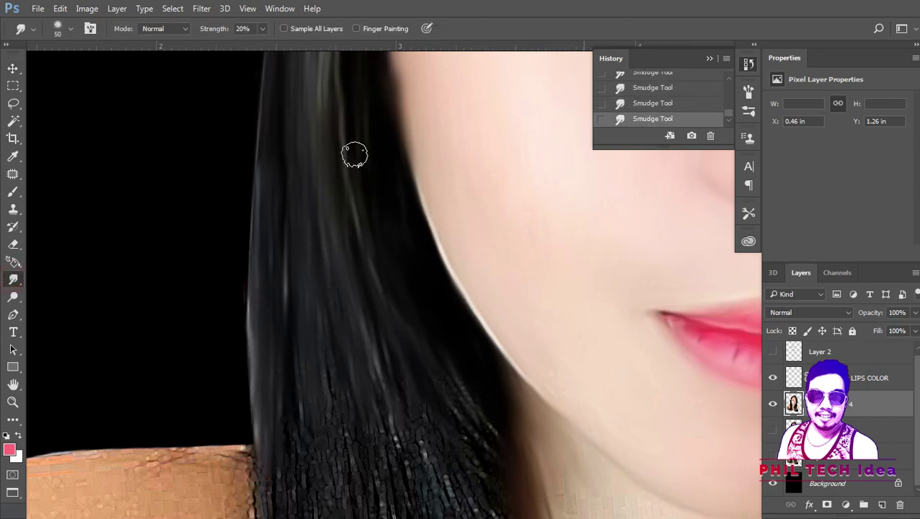
scroll(499, 469, down, 3)
scroll(280, 227, up, 2)
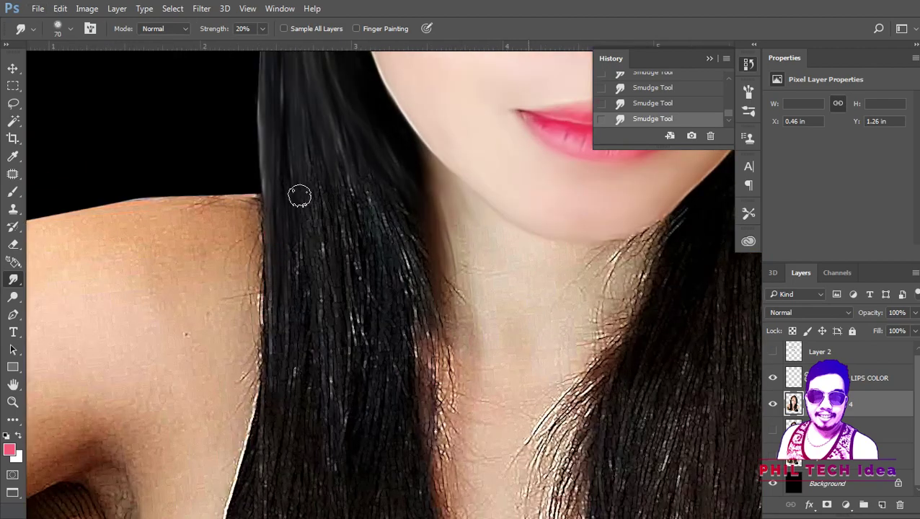
mouse_move(324, 158)
mouse_down()
mouse_move(390, 216)
mouse_move(442, 376)
mouse_up()
scroll(433, 390, up, 2)
scroll(421, 422, down, 2)
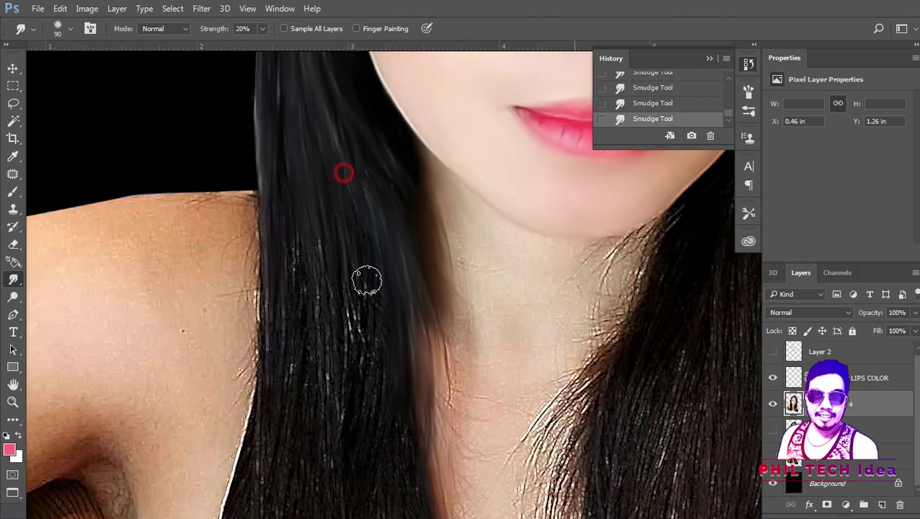
Soften the hair next to the shoulder, taper the chest strand and smooth the armpit edge.
drag(296, 185, 305, 363)
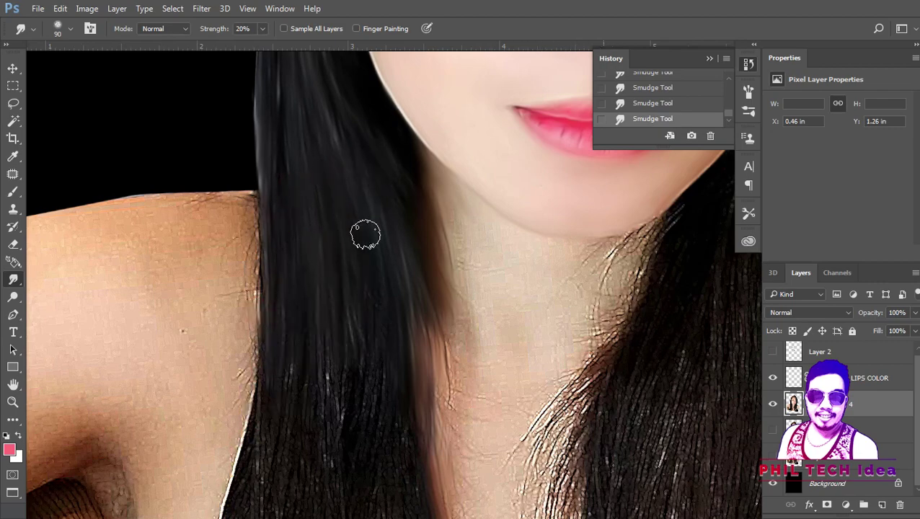
scroll(344, 308, down, 2)
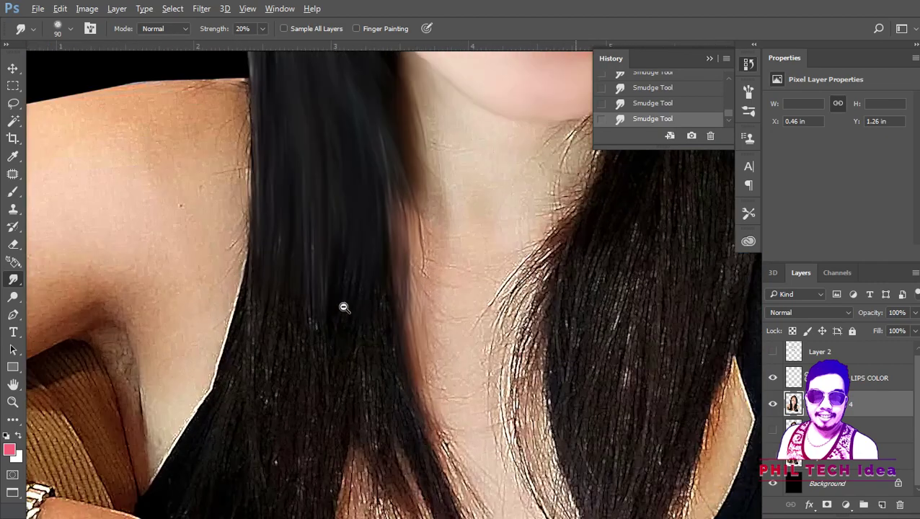
scroll(288, 289, down, 2)
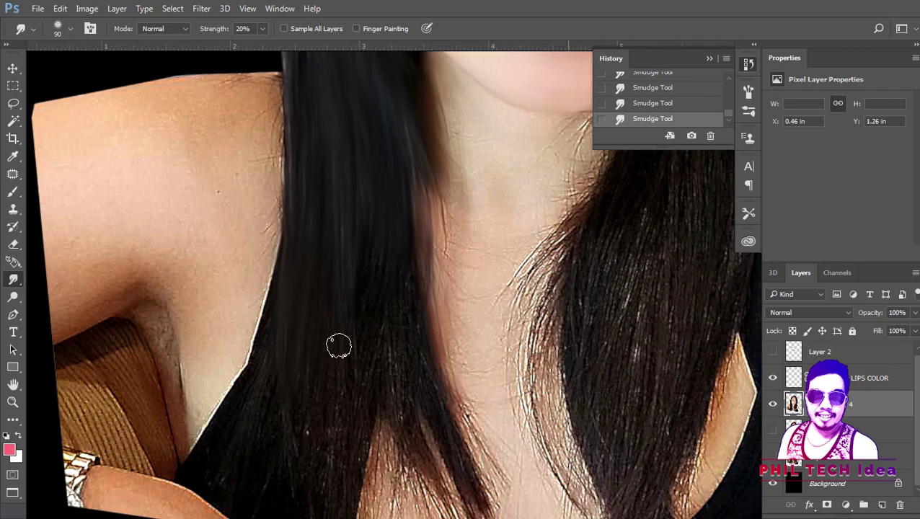
alt+right_click(375, 266)
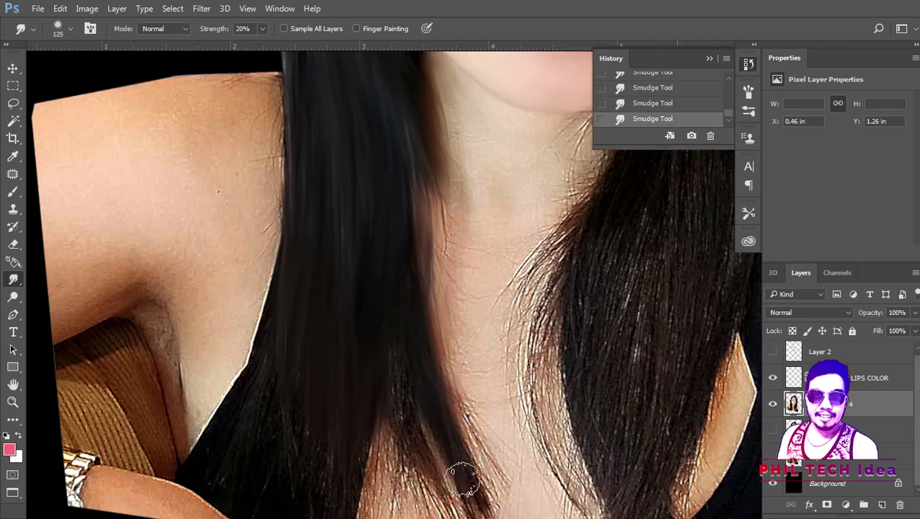
scroll(461, 480, down, 2)
mouse_move(364, 319)
mouse_down()
mouse_move(462, 473)
mouse_move(332, 448)
mouse_up()
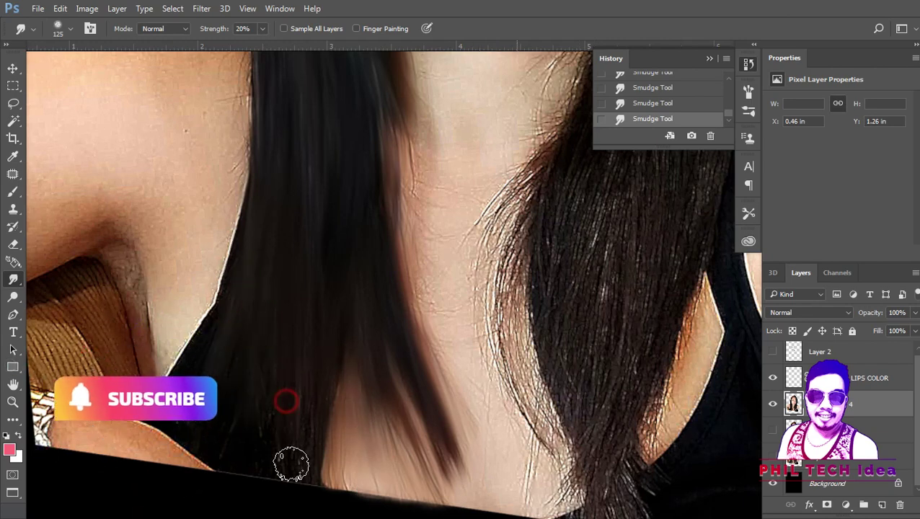
key(bracketleft)
key(bracketleft)
key(bracketleft)
mouse_move(204, 335)
mouse_down()
mouse_move(180, 319)
mouse_move(275, 447)
mouse_up()
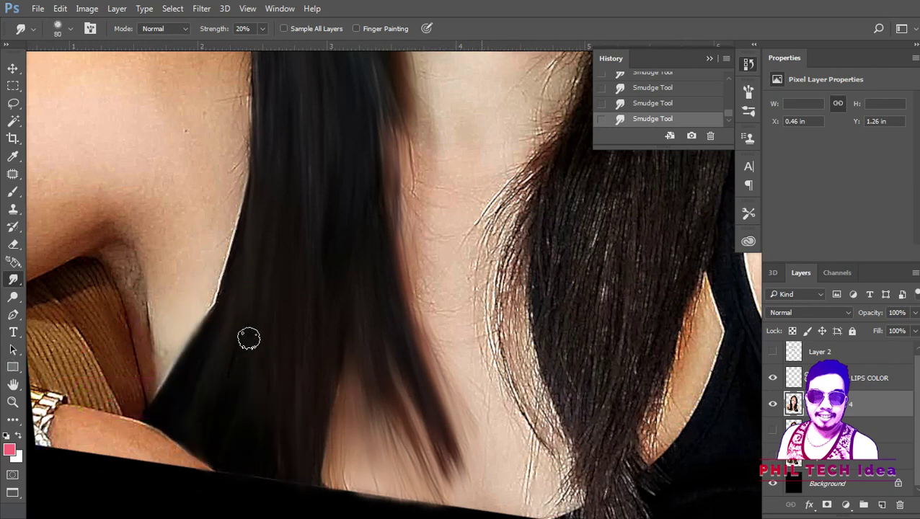
Smooth the hair along the neck and blend the strands below it into the chest skin.
scroll(244, 182, up, 4)
scroll(274, 216, right, 3)
key(bracketright)
key(bracketright)
key(bracketright)
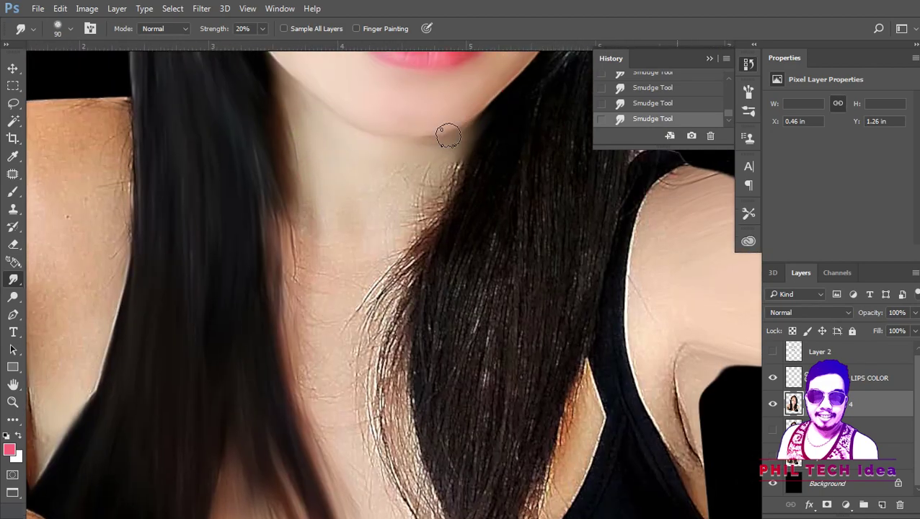
drag(461, 194, 431, 199)
key(bracketright)
key(bracketright)
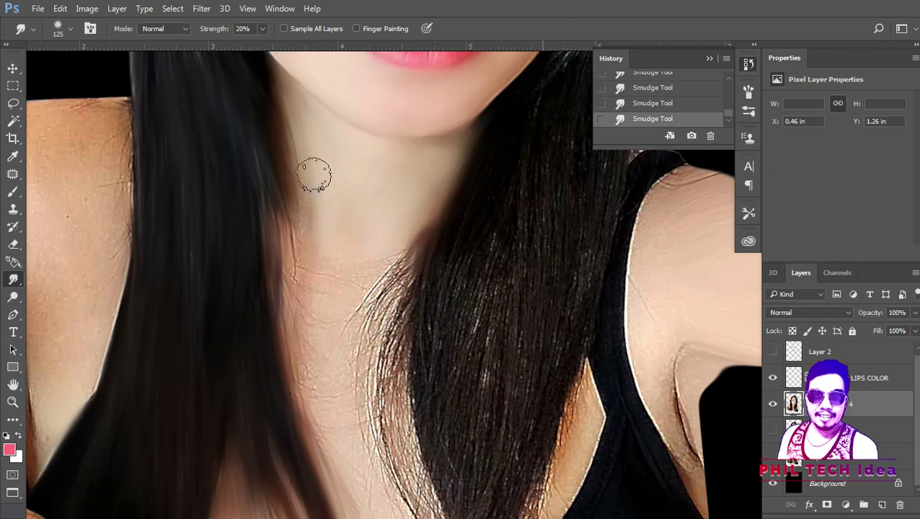
key(bracketleft)
key(bracketleft)
key(bracketleft)
mouse_move(409, 247)
mouse_down()
mouse_move(365, 313)
mouse_move(364, 393)
mouse_up()
mouse_move(342, 299)
mouse_down()
mouse_move(308, 227)
mouse_move(345, 345)
mouse_move(398, 454)
mouse_up()
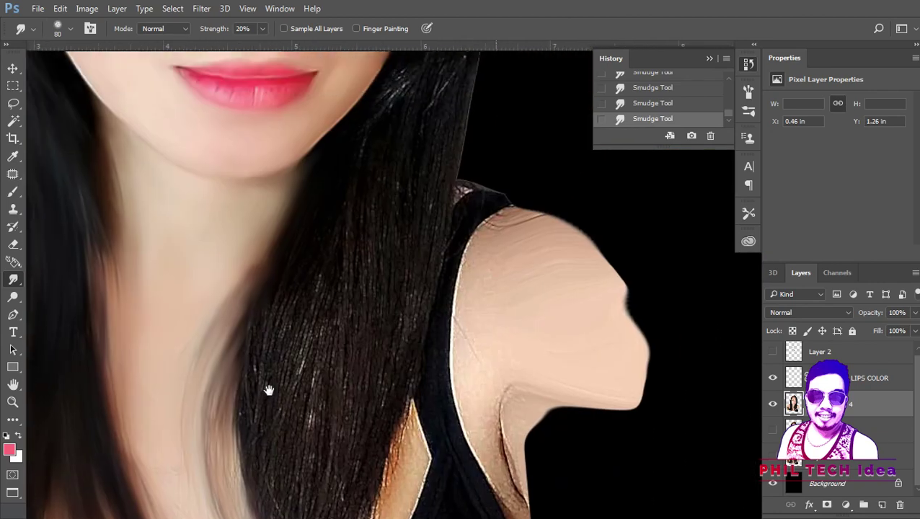
drag(367, 384, 347, 304)
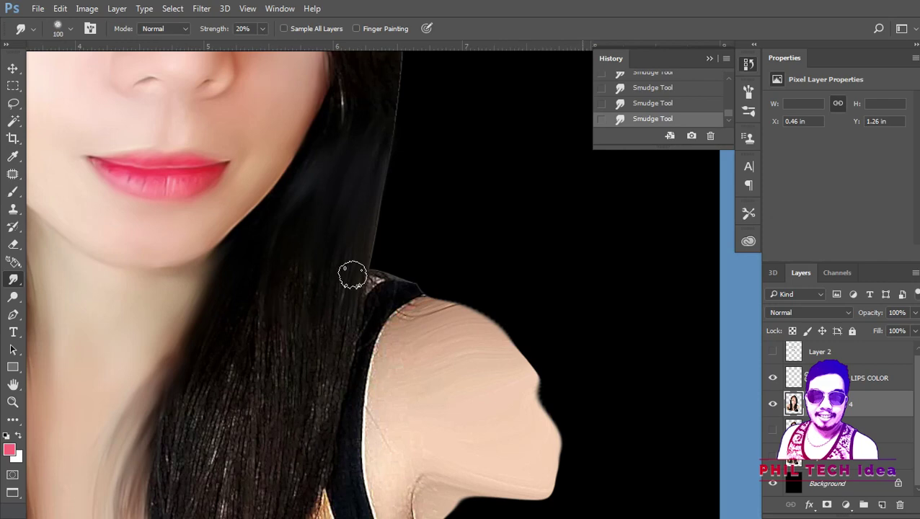
Smudge the bright hair strands beside the right shoulder into soft streaks.
key(bracketright)
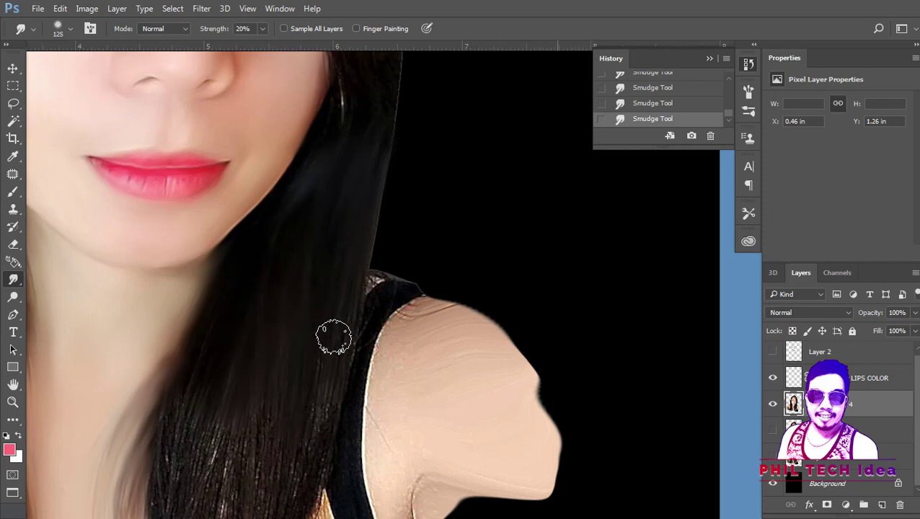
scroll(304, 241, down, 3)
drag(308, 288, 312, 248)
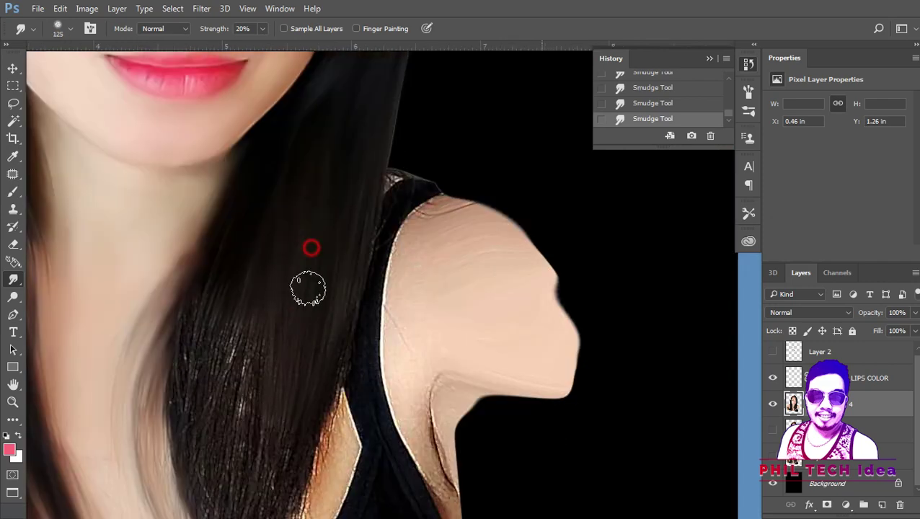
mouse_move(255, 348)
mouse_down()
mouse_move(238, 443)
mouse_move(205, 290)
mouse_move(187, 360)
mouse_up()
scroll(215, 281, down, 3)
drag(200, 295, 312, 160)
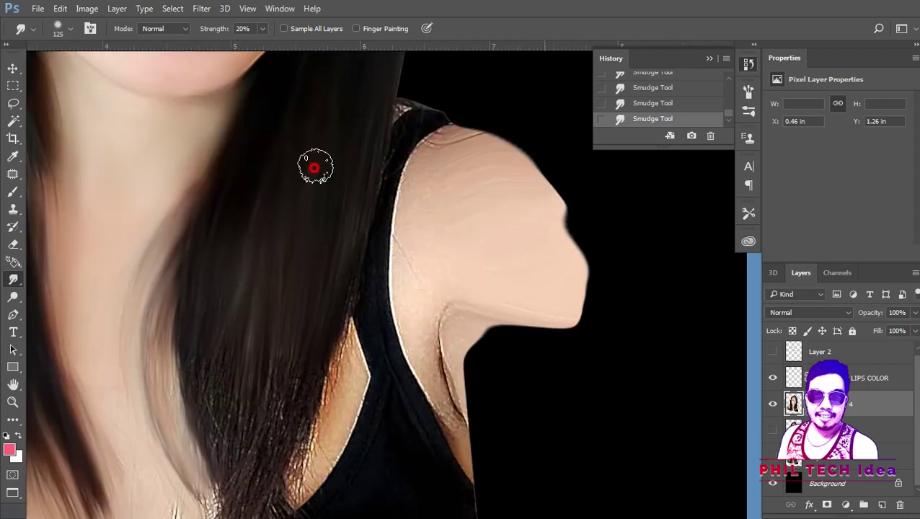
mouse_move(350, 262)
mouse_down()
mouse_move(193, 369)
mouse_move(273, 421)
mouse_move(240, 378)
mouse_move(131, 307)
mouse_up()
scroll(278, 361, down, 3)
Reshape the hair along the strap and soften the strap edge at the shoulder corner.
mouse_move(113, 254)
mouse_down()
mouse_move(228, 438)
mouse_move(334, 298)
mouse_move(294, 424)
mouse_up()
scroll(308, 303, up, 2)
scroll(294, 424, up, 2)
key([)
key([)
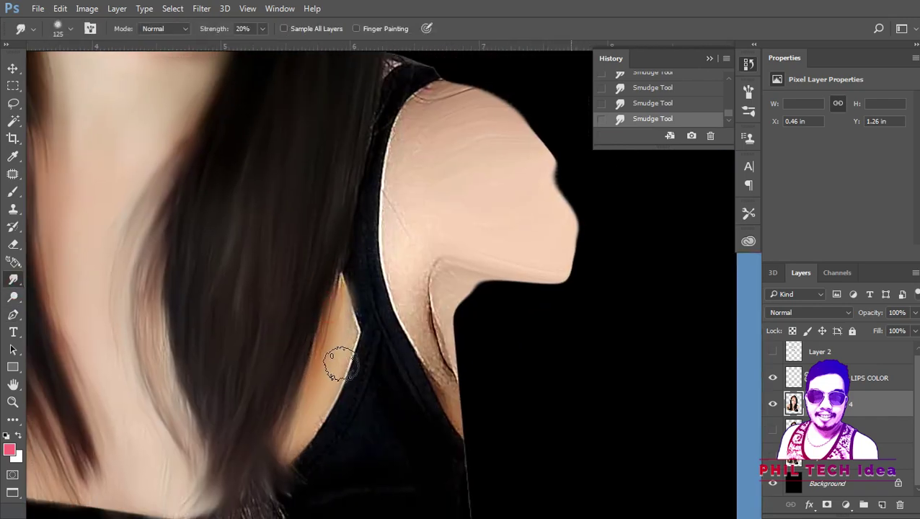
drag(339, 360, 324, 411)
scroll(368, 341, up, 1)
scroll(367, 341, up, 1)
key(bracketleft)
key(bracketleft)
key(bracketleft)
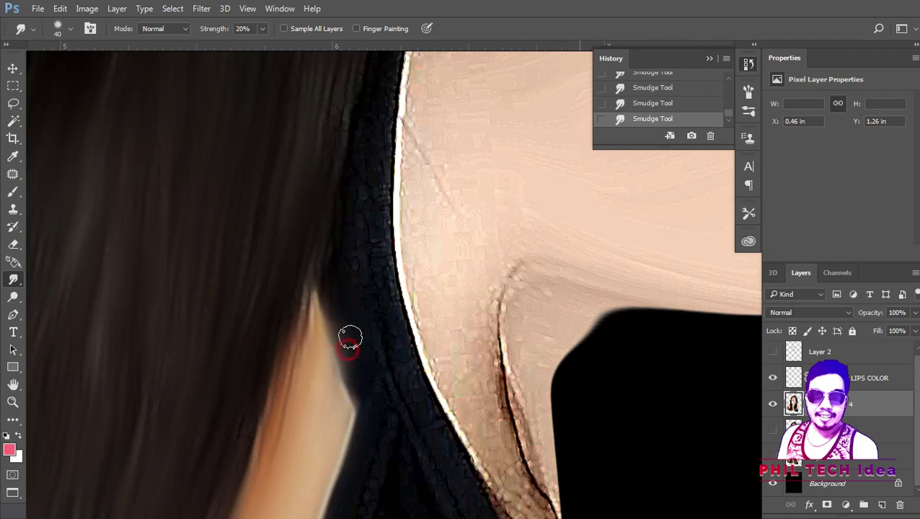
scroll(365, 303, down, 3)
scroll(374, 289, up, 2)
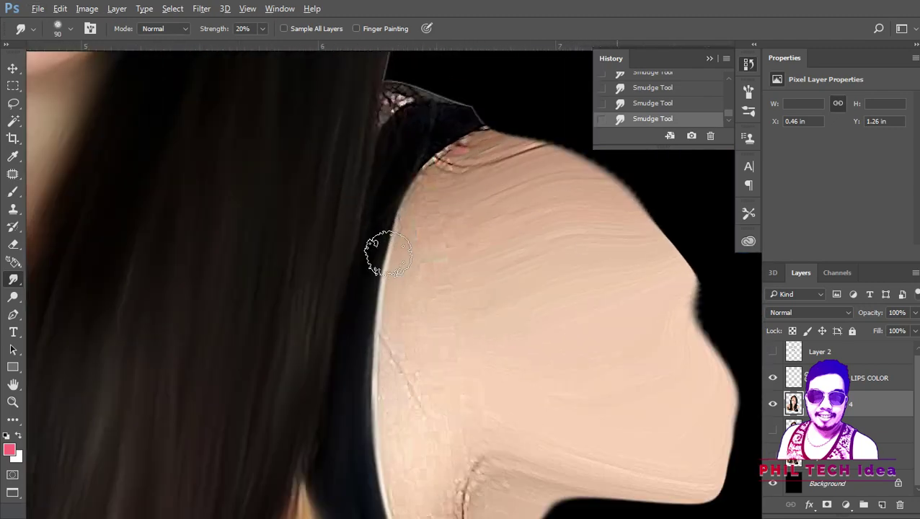
scroll(346, 223, up, 1)
key(bracketleft)
key(bracketleft)
key(bracketleft)
drag(304, 253, 337, 285)
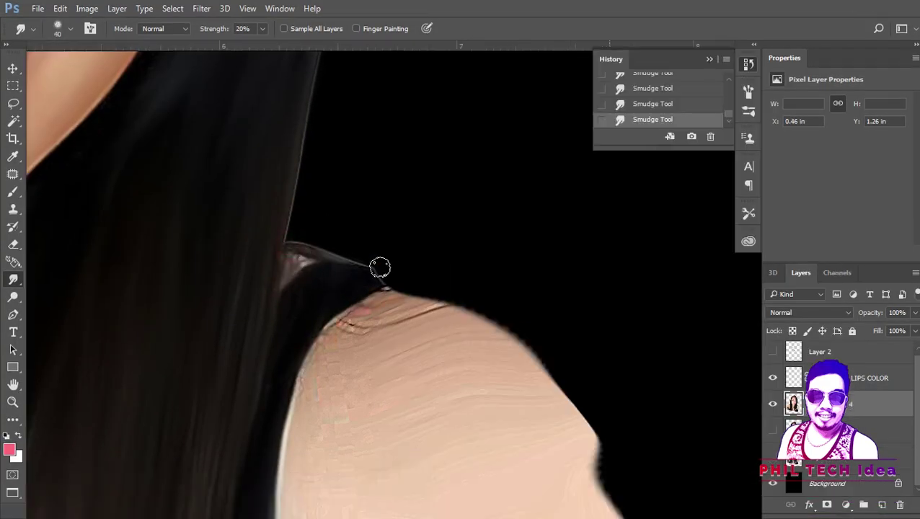
Resize the brush while reviewing the shoulder, then switch to the Eraser for its edge.
scroll(301, 366, down, 1)
key(bracketright)
key(bracketright)
key(bracketright)
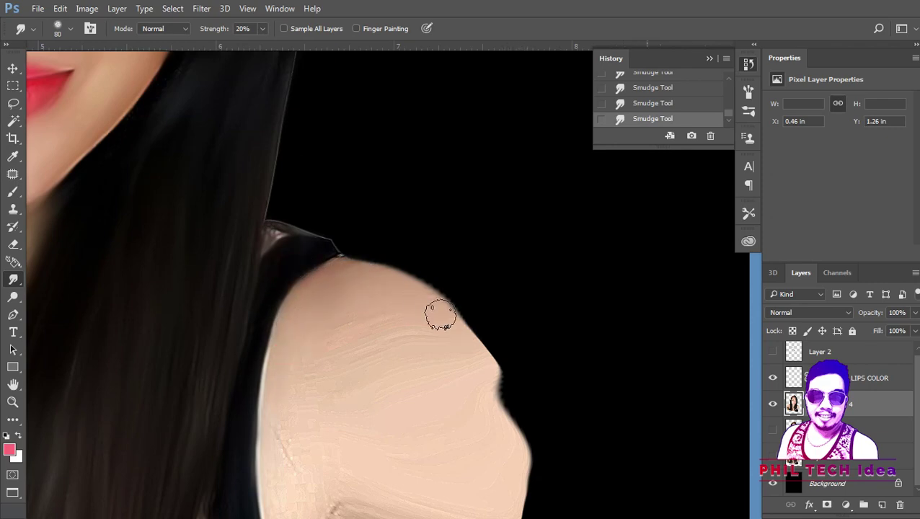
scroll(315, 310, down, 1)
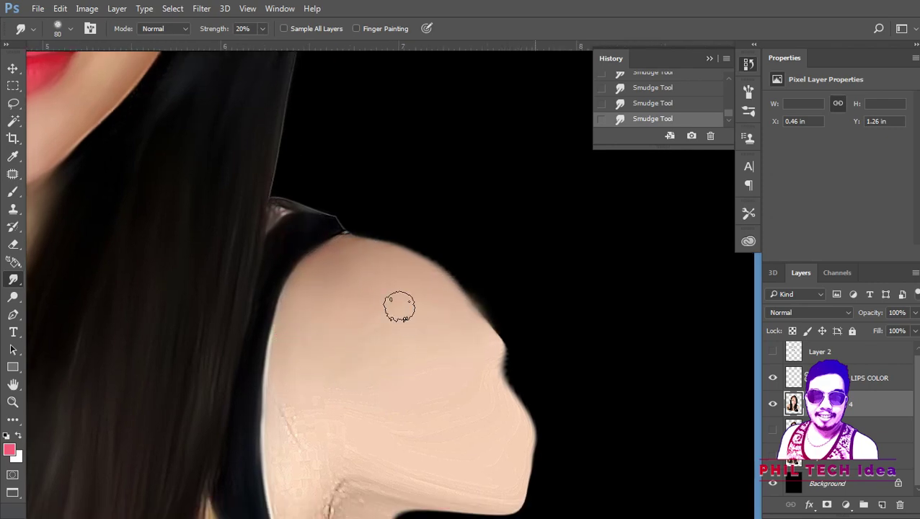
scroll(386, 398, down, 5)
scroll(432, 429, up, 2)
scroll(456, 267, up, 3)
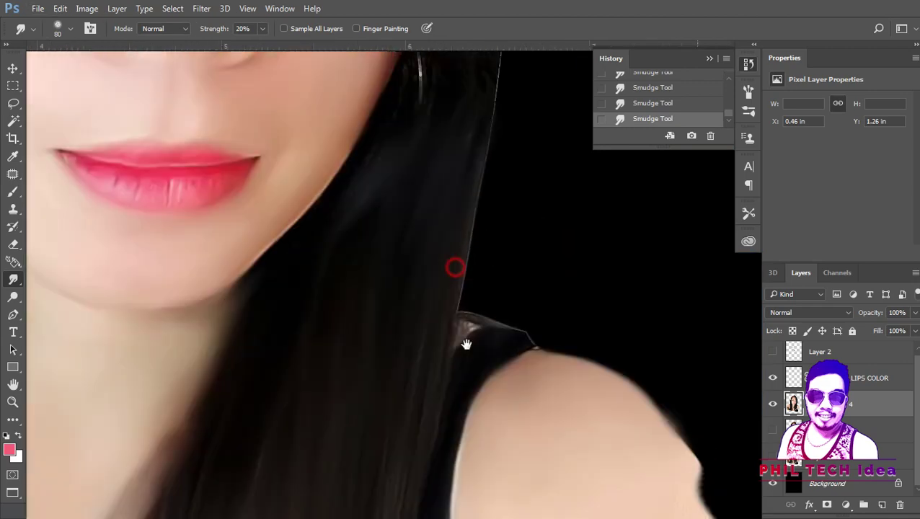
scroll(478, 309, up, 1)
key(bracketleft)
key(bracketleft)
scroll(479, 309, down, 2)
key(e)
scroll(491, 345, up, 3)
Erase the rough edge and stray pixels along the left shoulder.
mouse_move(492, 345)
mouse_down()
mouse_move(637, 389)
mouse_move(531, 368)
mouse_move(472, 320)
mouse_up()
scroll(493, 299, down, 3)
scroll(312, 388, up, 4)
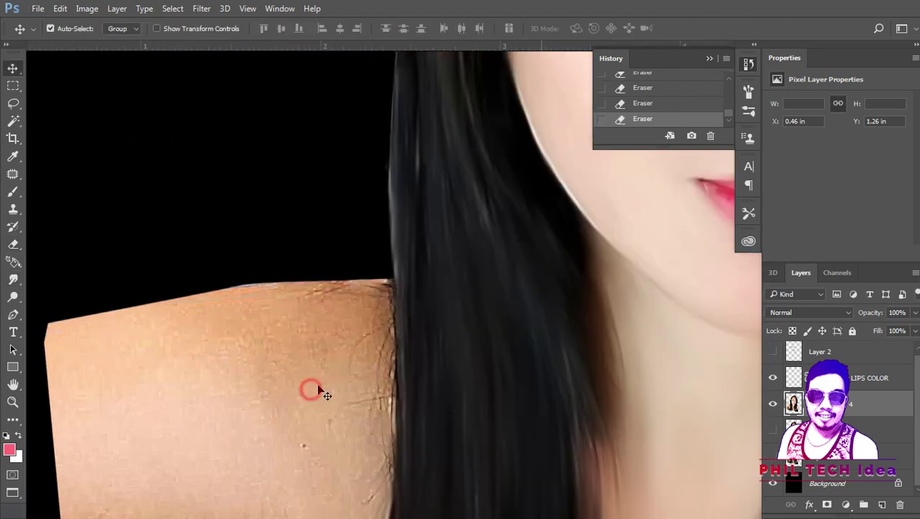
click(13, 279)
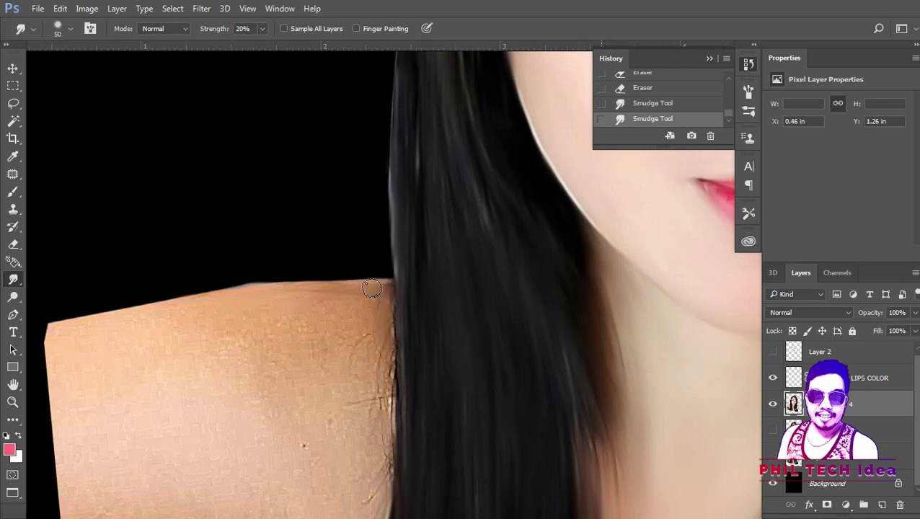
scroll(381, 302, down, 1)
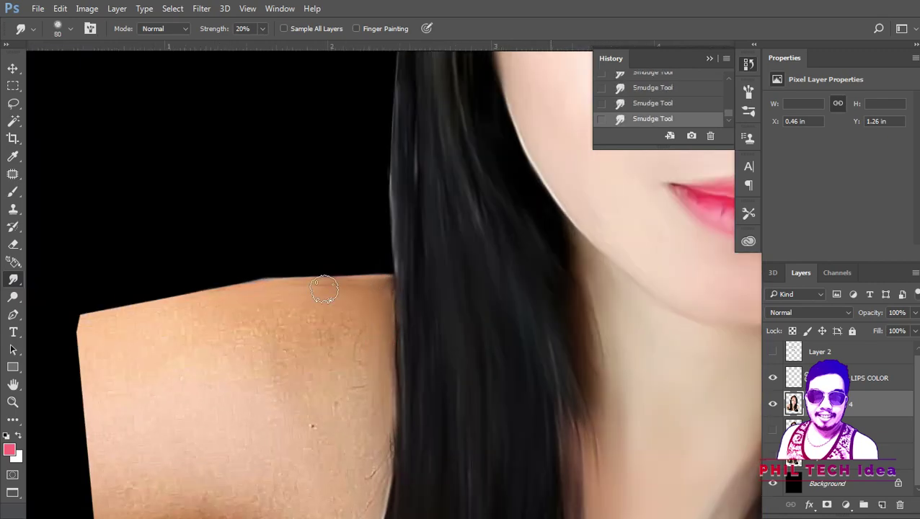
scroll(260, 265, up, 3)
key(e)
drag(263, 263, 346, 261)
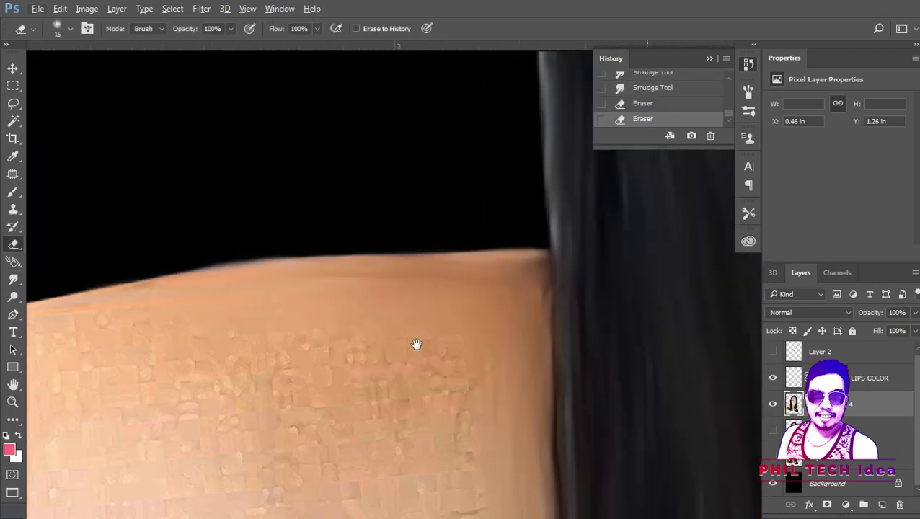
Smudge the shoulder skin and its left and lower edges smooth at 20% strength.
key(r)
mouse_move(370, 293)
mouse_down()
mouse_move(114, 314)
mouse_move(404, 284)
mouse_up()
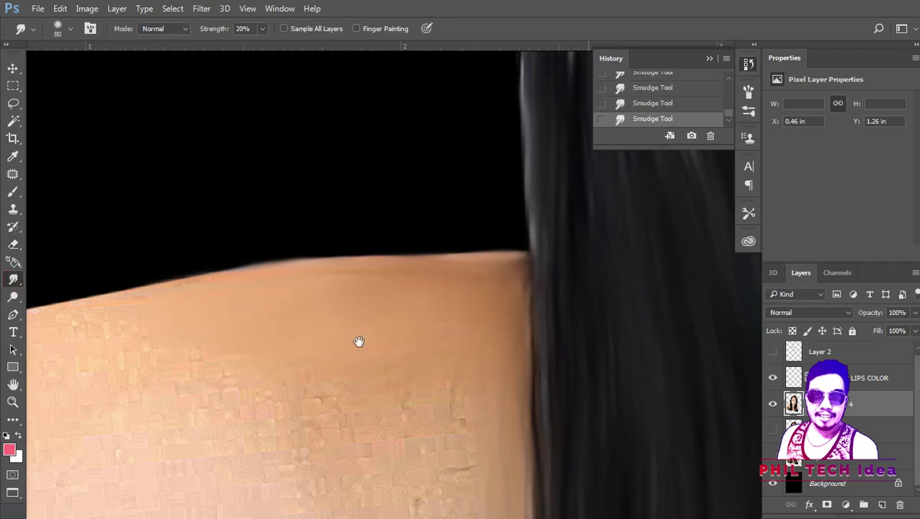
scroll(456, 246, down, 2)
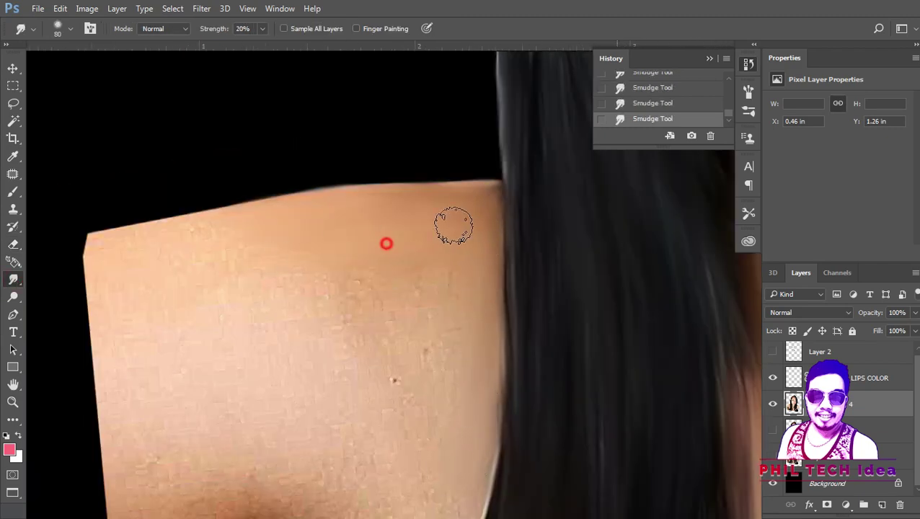
drag(86, 245, 152, 241)
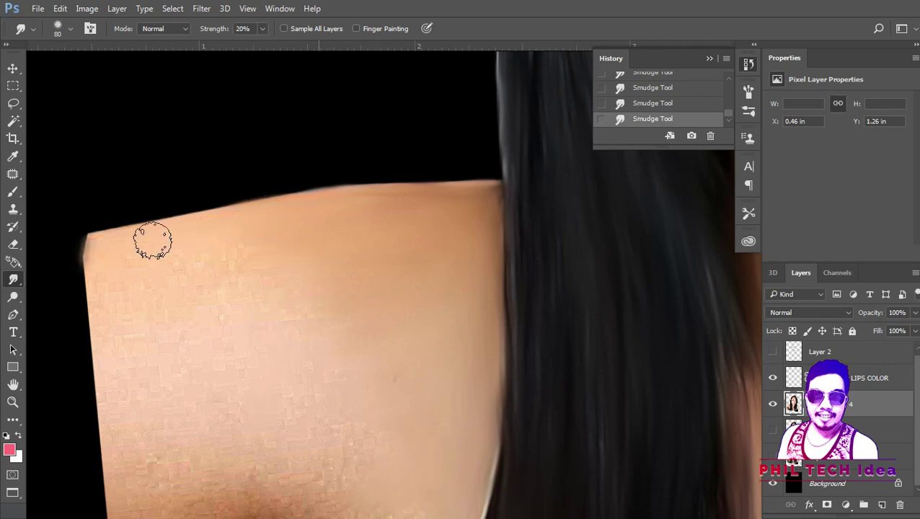
drag(80, 310, 119, 308)
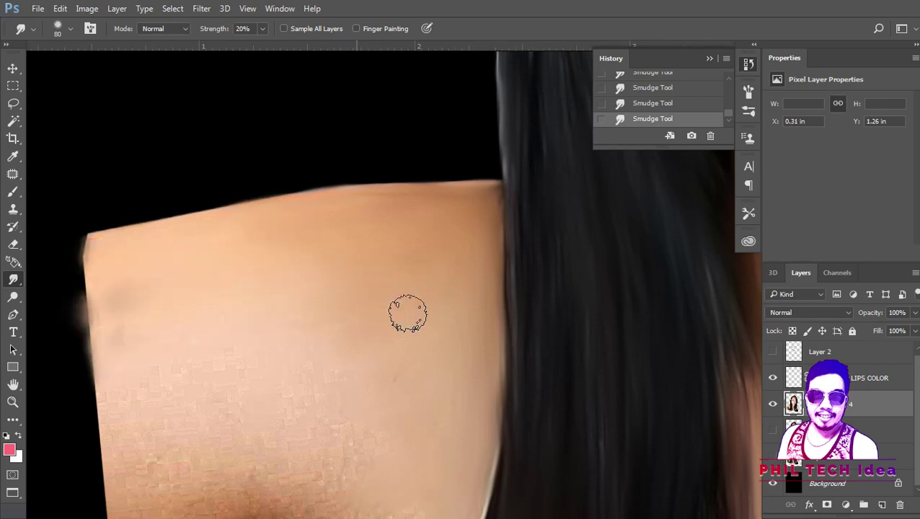
scroll(285, 365, down, 1)
drag(292, 411, 318, 413)
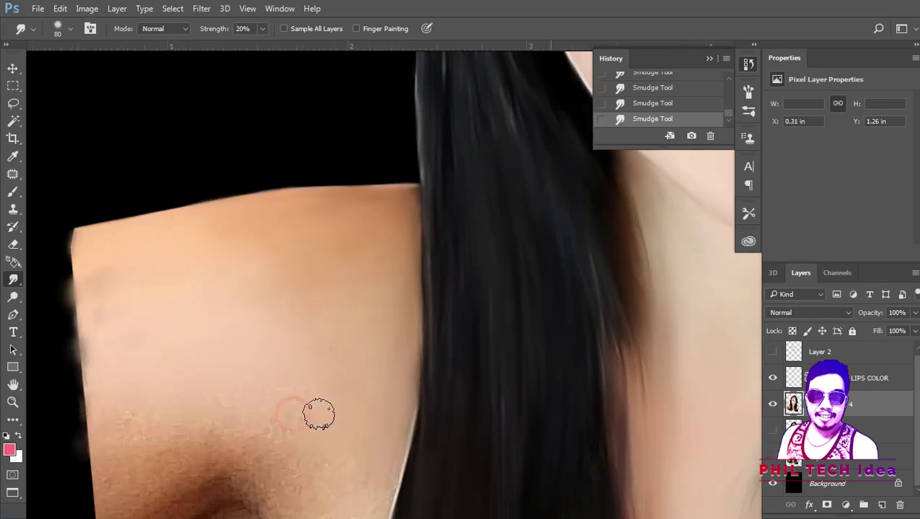
drag(88, 478, 132, 470)
drag(236, 390, 216, 396)
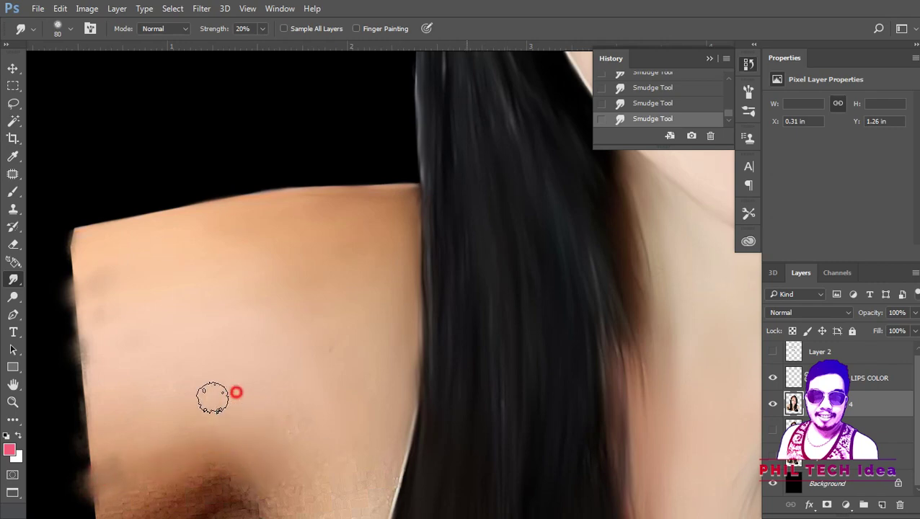
scroll(304, 384, down, 3)
scroll(289, 404, up, 2)
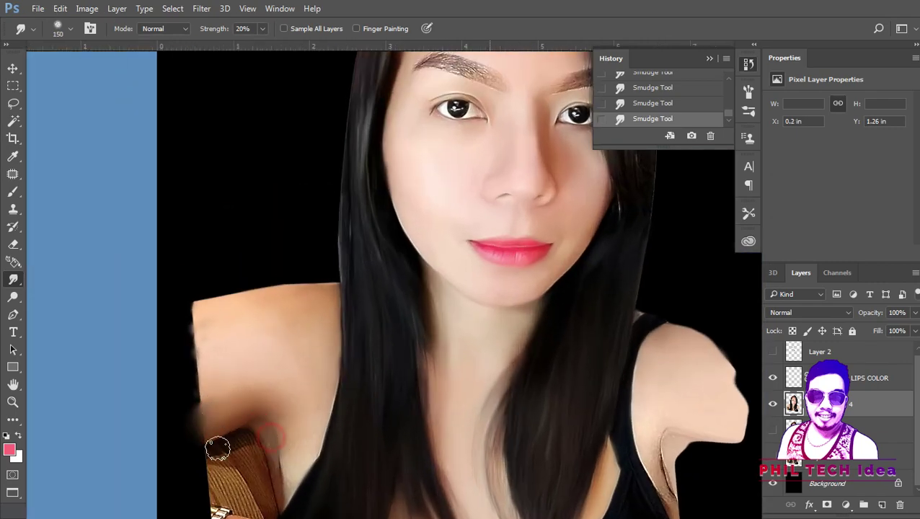
scroll(324, 376, down, 2)
scroll(281, 365, up, 2)
scroll(345, 273, down, 2)
Add a new empty layer and select the portrait layer for the eyebrow work.
scroll(392, 247, up, 4)
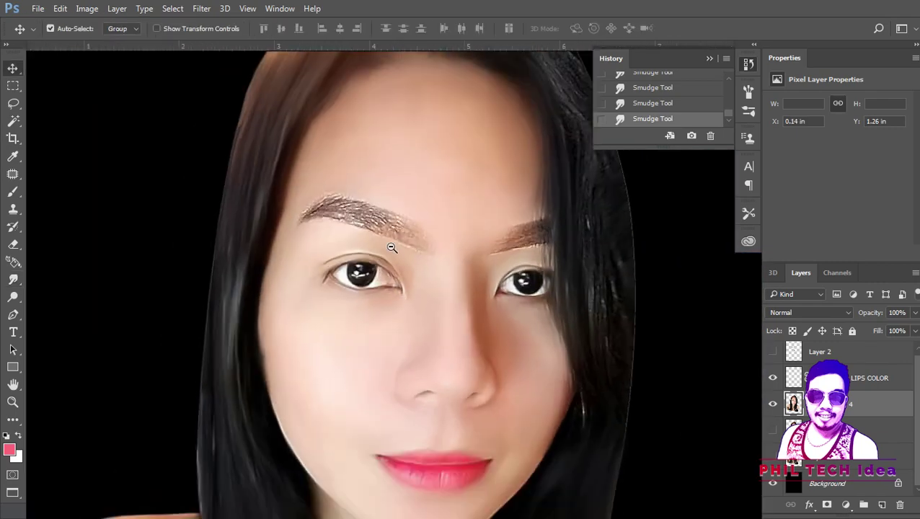
key(ctrl+shift+alt+n)
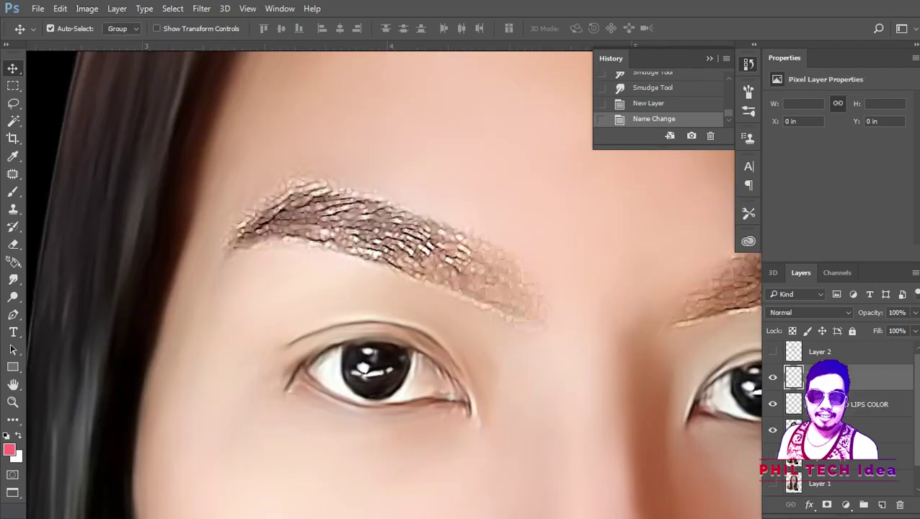
click(302, 209)
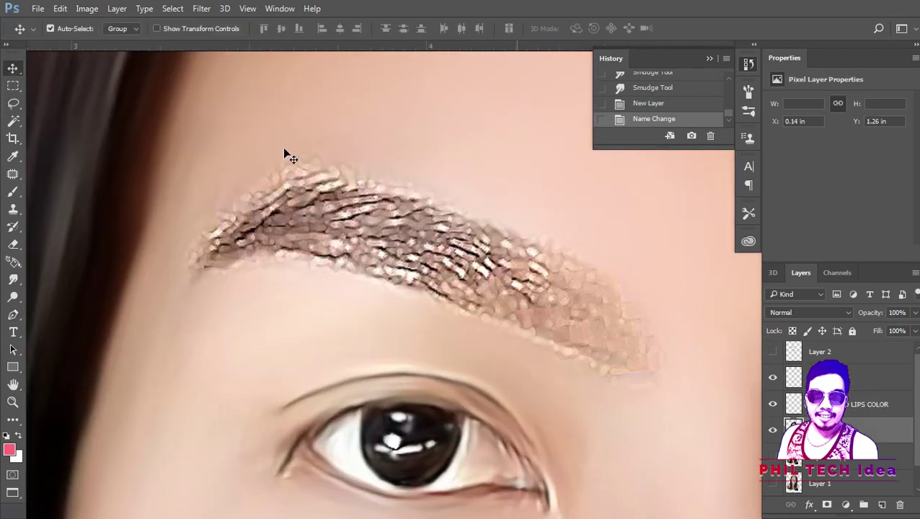
Smudge across the left eyebrow with a smaller brush until its sparkly texture is smooth.
key(r)
key(bracketleft)
key(bracketleft)
key(bracketleft)
drag(343, 161, 334, 149)
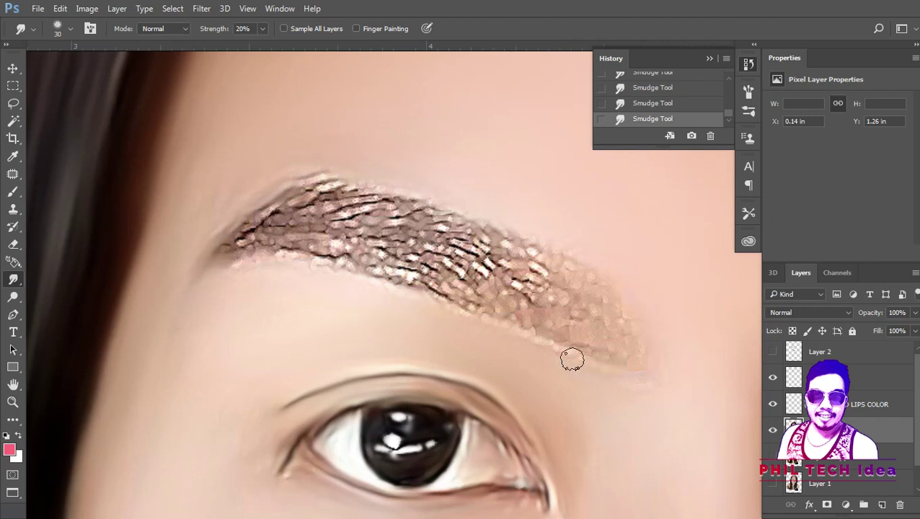
mouse_move(228, 252)
mouse_down()
mouse_move(322, 189)
mouse_move(430, 205)
mouse_up()
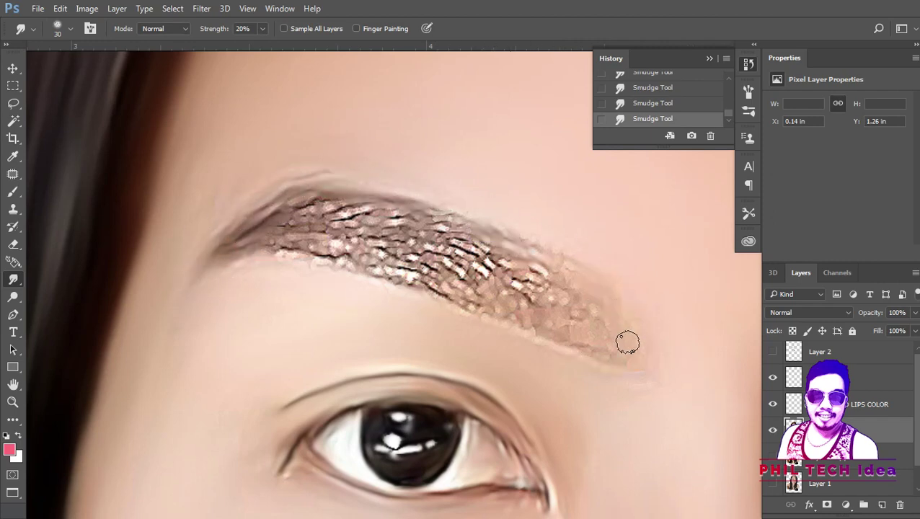
drag(320, 193, 413, 232)
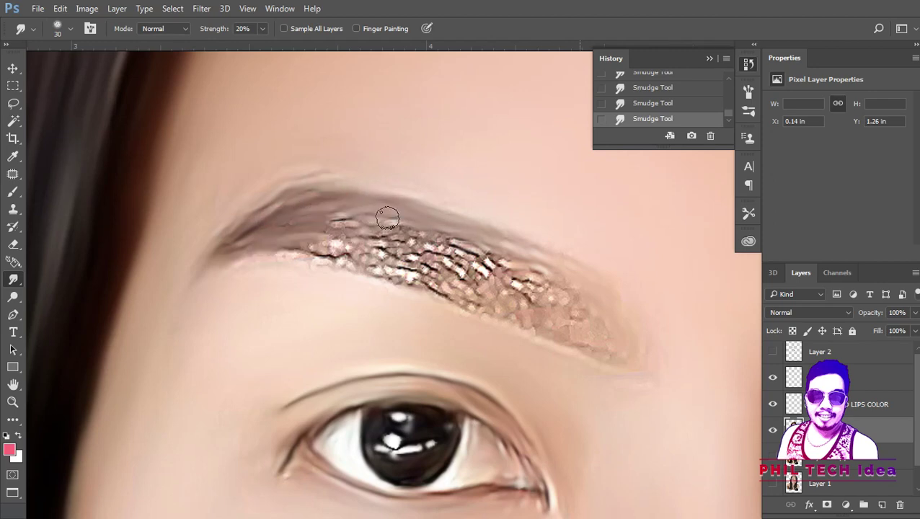
mouse_move(578, 341)
mouse_down()
mouse_move(494, 267)
mouse_move(411, 292)
mouse_move(339, 221)
mouse_move(394, 254)
mouse_move(409, 251)
mouse_up()
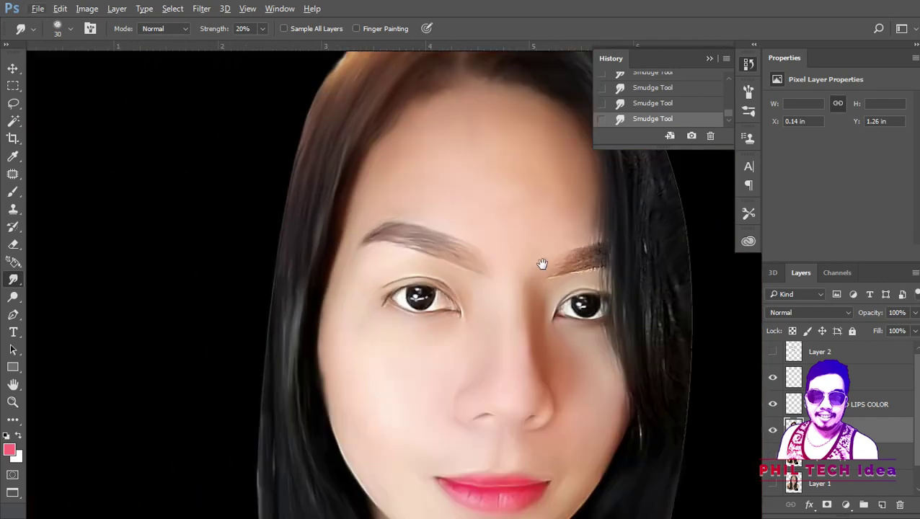
drag(480, 265, 375, 268)
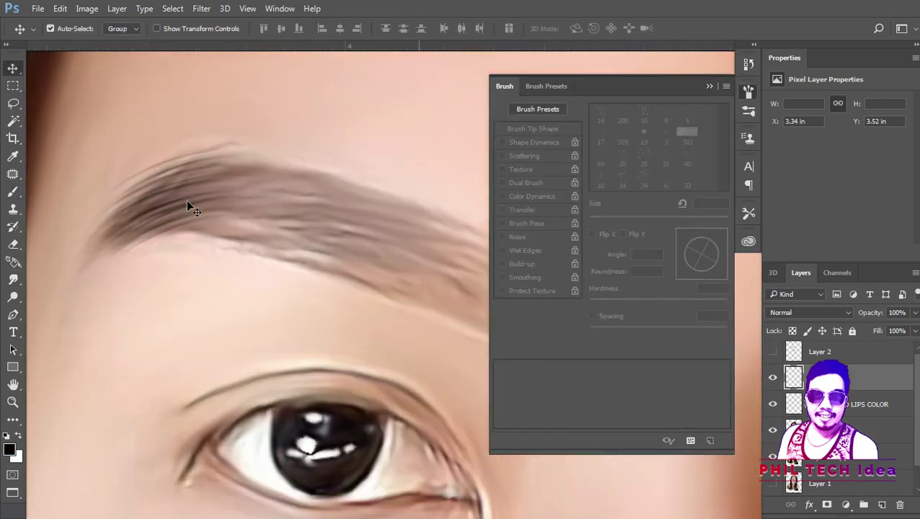
Move and rotate the first copied strand patch to follow the brow.
key(p)
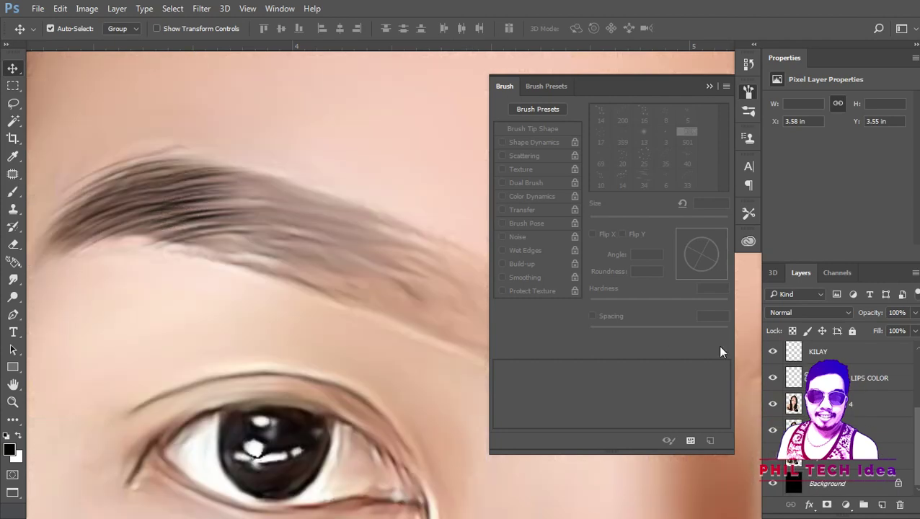
drag(304, 219, 264, 200)
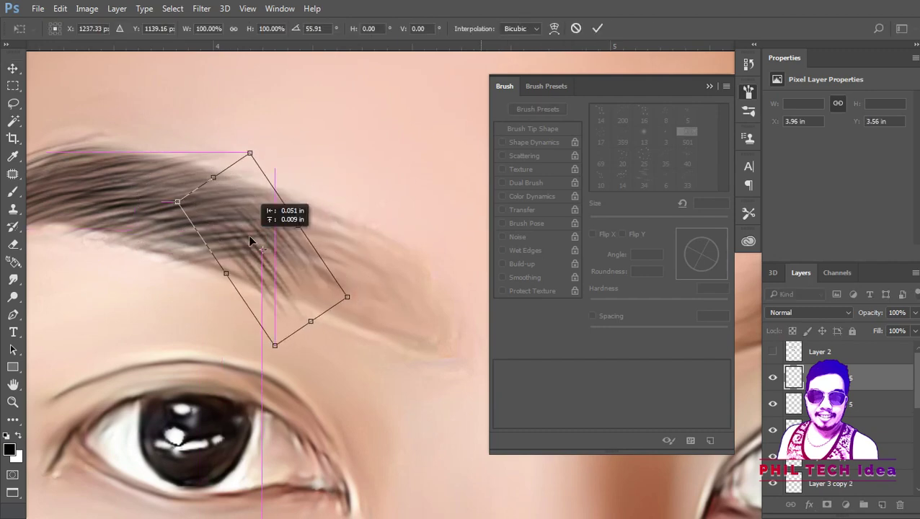
drag(775, 408, 773, 457)
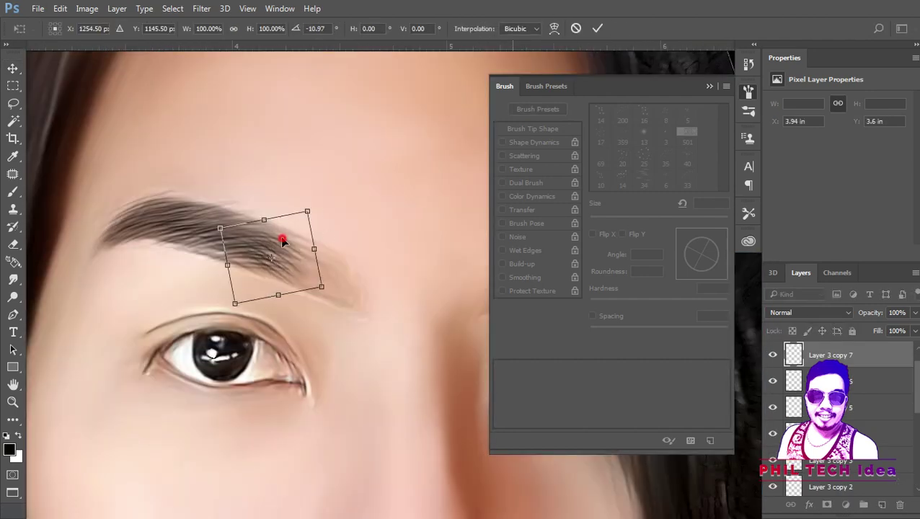
drag(349, 187, 374, 218)
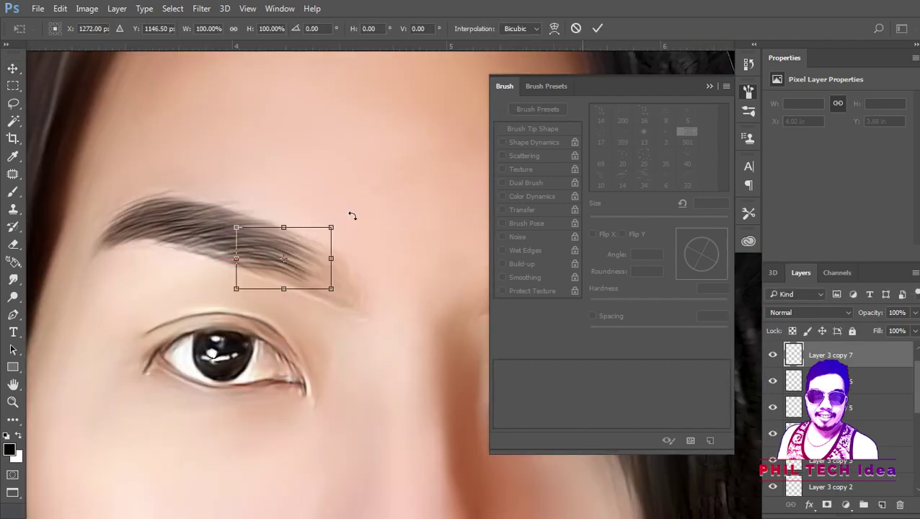
key(Return)
Duplicate the strand layer twice, moving and stretching each copy along the eyebrow.
key(ctrl+j)
key(ctrl+t)
drag(319, 245, 339, 250)
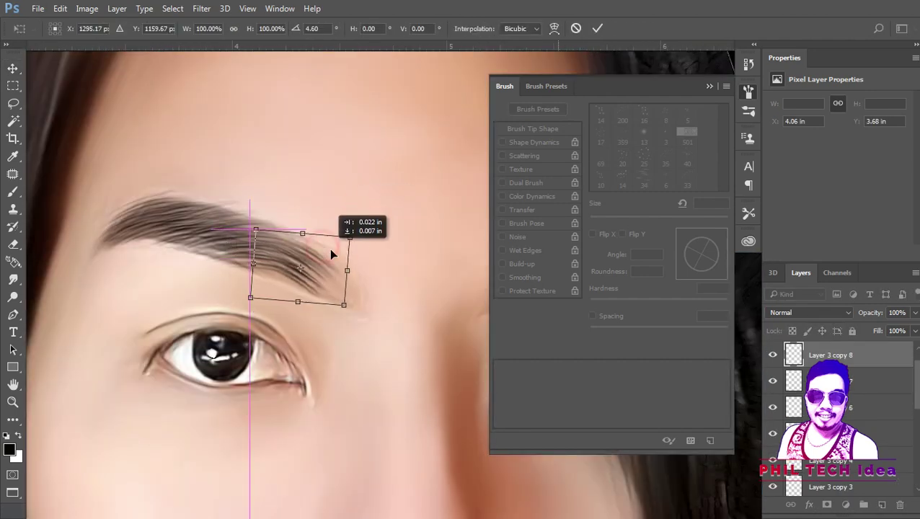
key(Return)
key(ctrl+j)
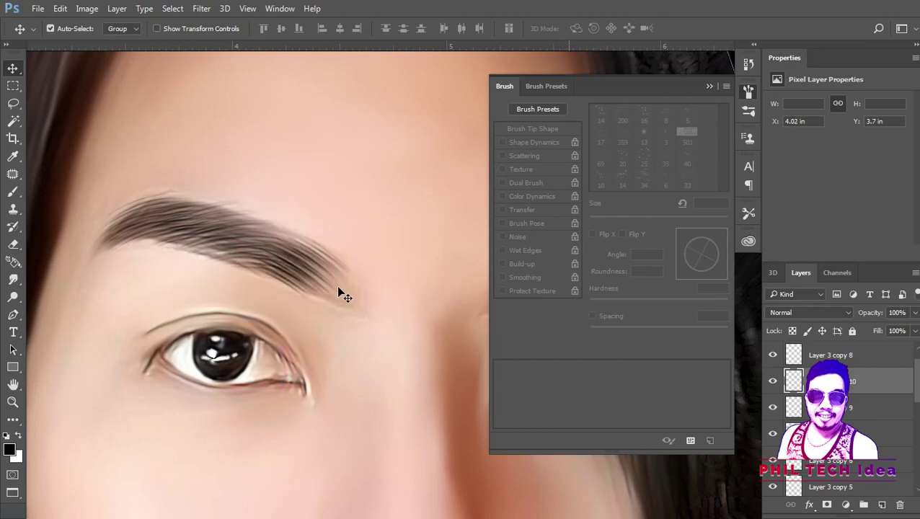
key(ctrl+t)
mouse_move(339, 286)
mouse_down()
mouse_move(362, 270)
mouse_move(422, 277)
mouse_up()
key(Return)
scroll(915, 423, down, 5)
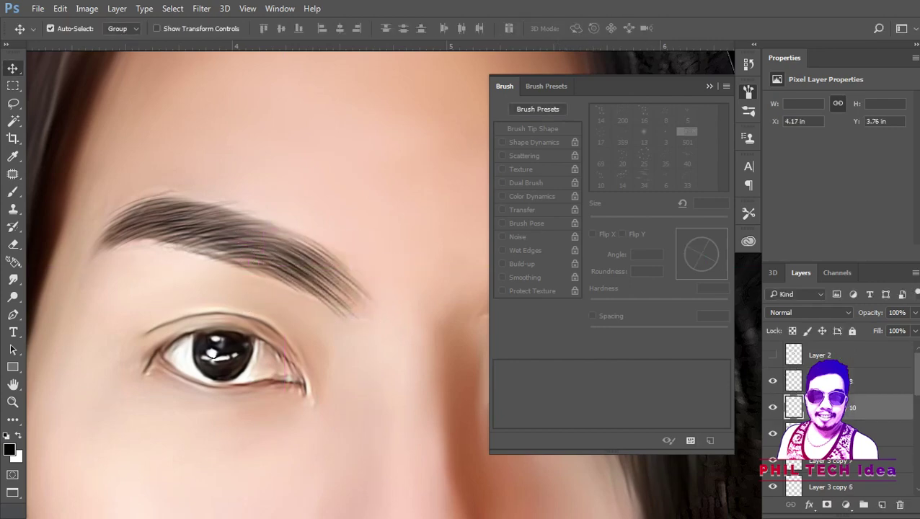
scroll(914, 424, up, 5)
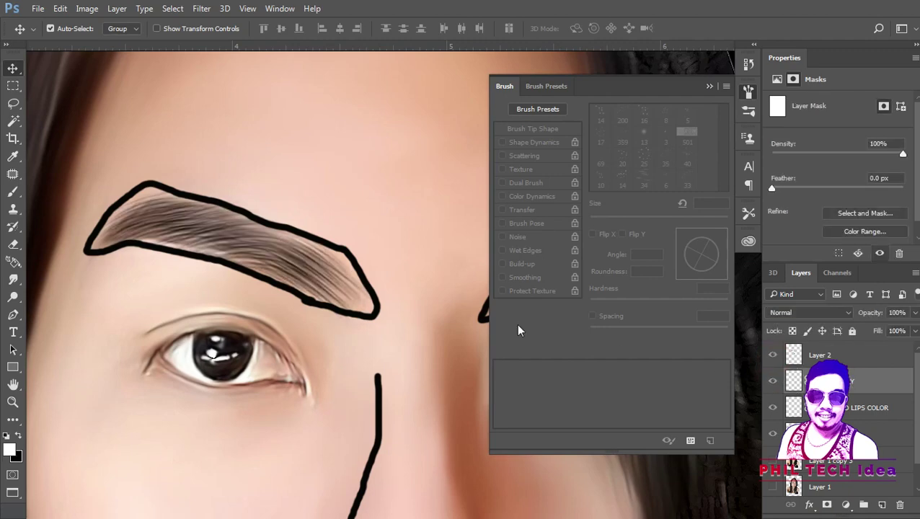
Erase the harsh tip of the left eyebrow with a 100 px eraser.
key(e)
key(bracketright)
key(bracketright)
key(bracketright)
key(bracketright)
key(bracketright)
key(bracketright)
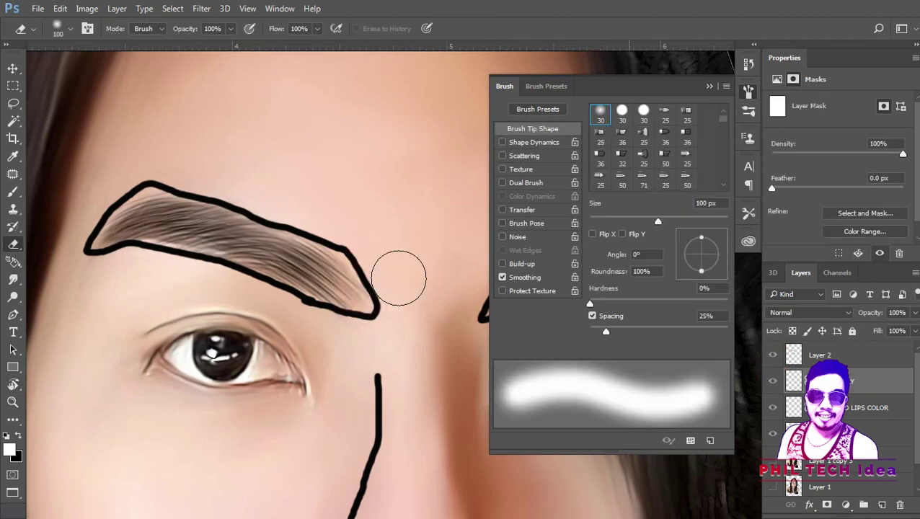
click(357, 285)
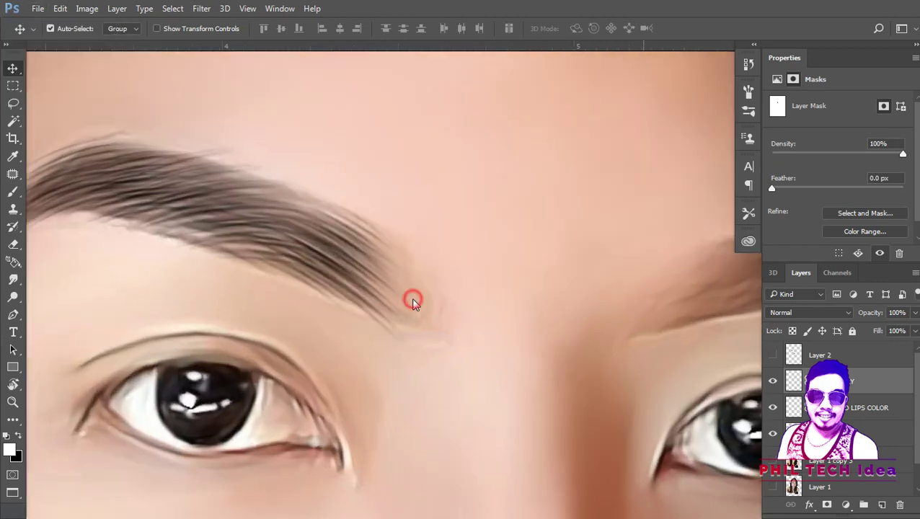
key(e)
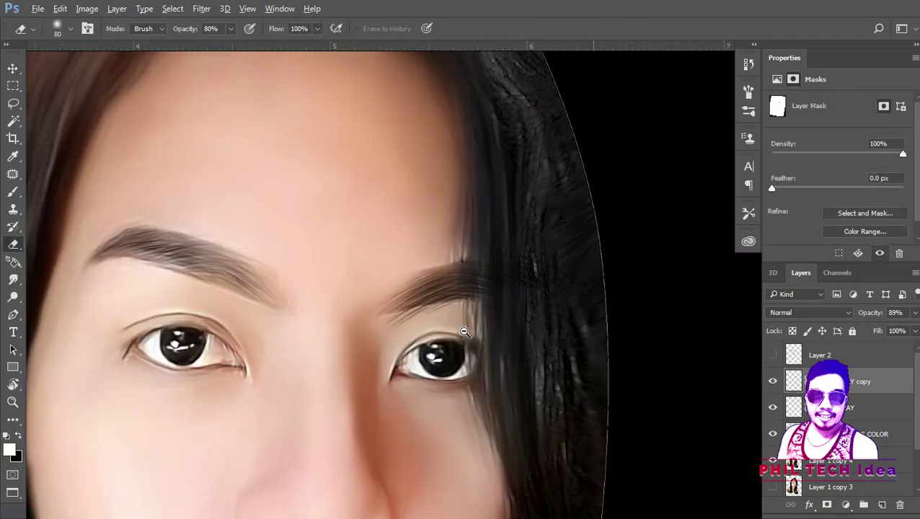
Zoom in around the eyebrow and return to the Move tool.
click(465, 332)
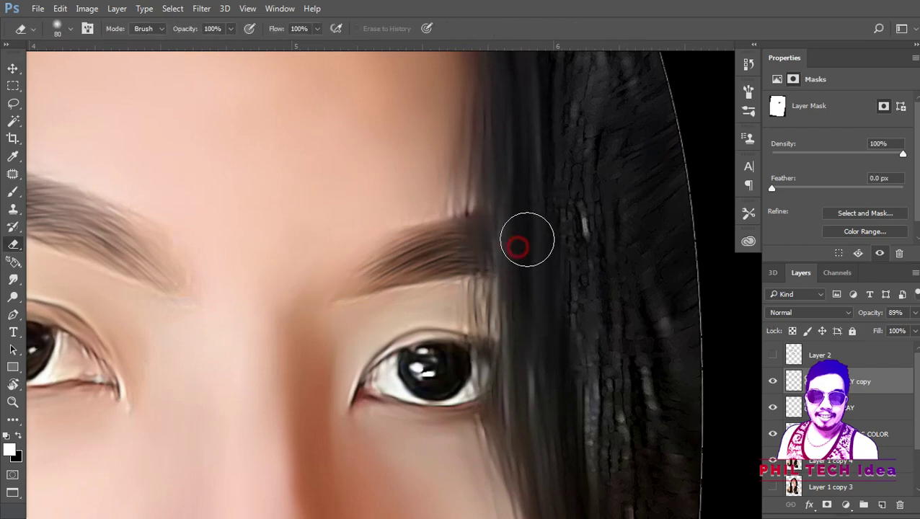
key(v)
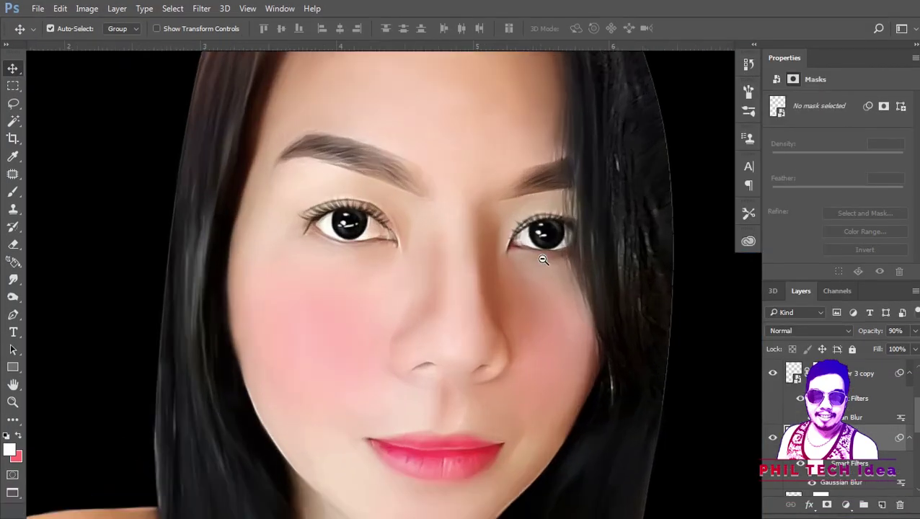
Rotate the portrait 90° counter-clockwise and set up the smudge brush for the jawline hair.
click(543, 259)
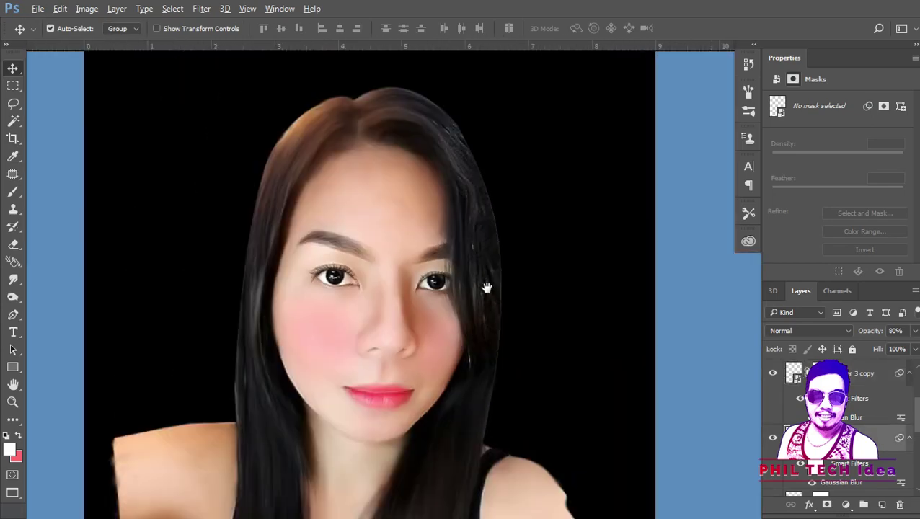
click(86, 8)
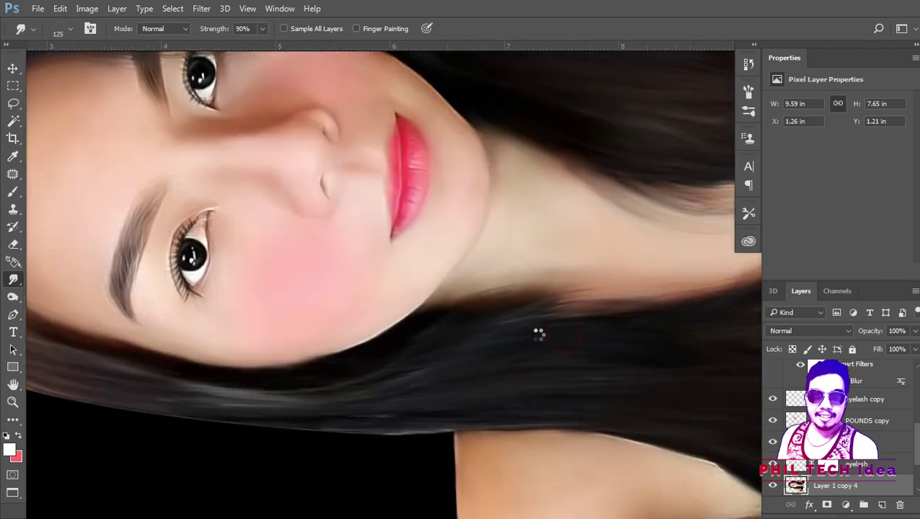
key(F5)
key(F5)
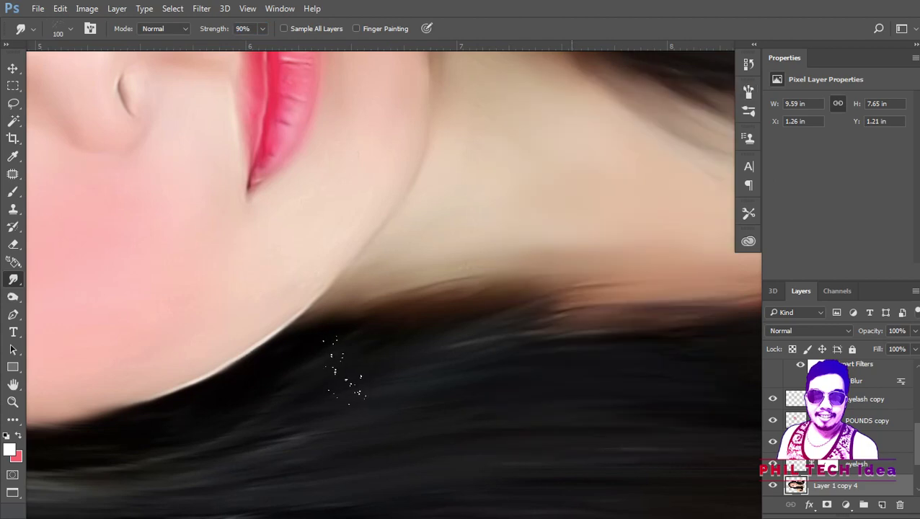
scroll(468, 320, right, 3)
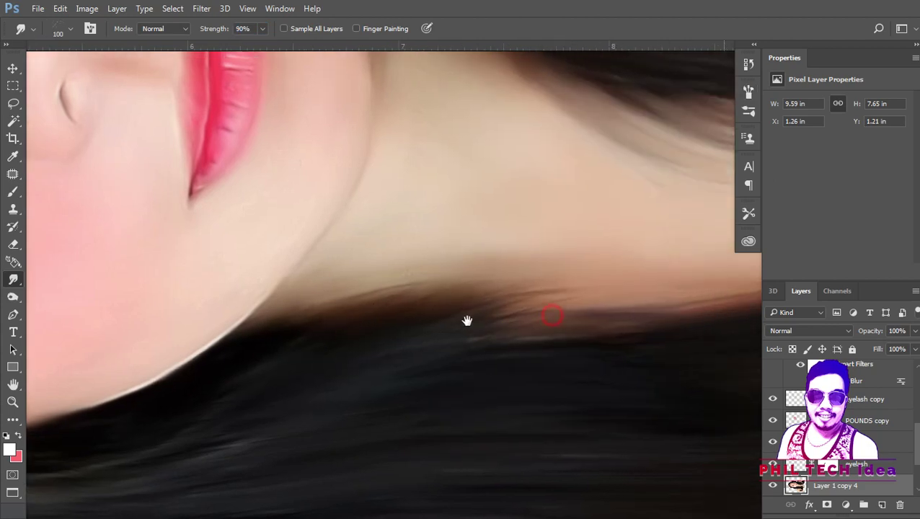
scroll(357, 269, down, 3)
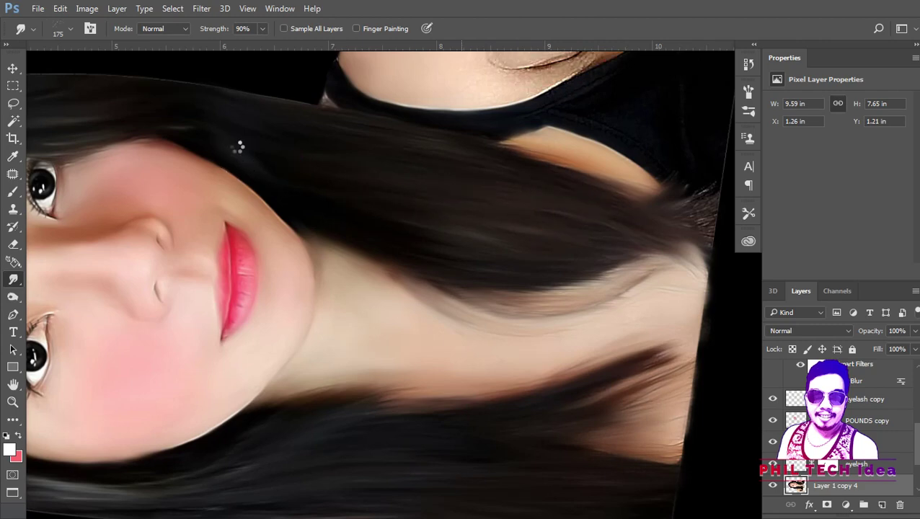
scroll(280, 445, down, 3)
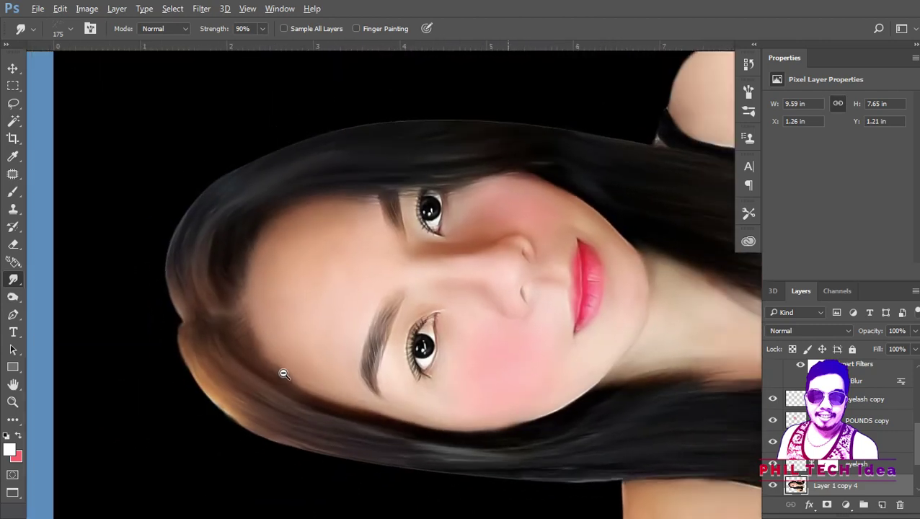
key(v)
scroll(417, 283, up, 2)
Select the hair layer and zoom in to inspect its top edge.
scroll(851, 433, down, 2)
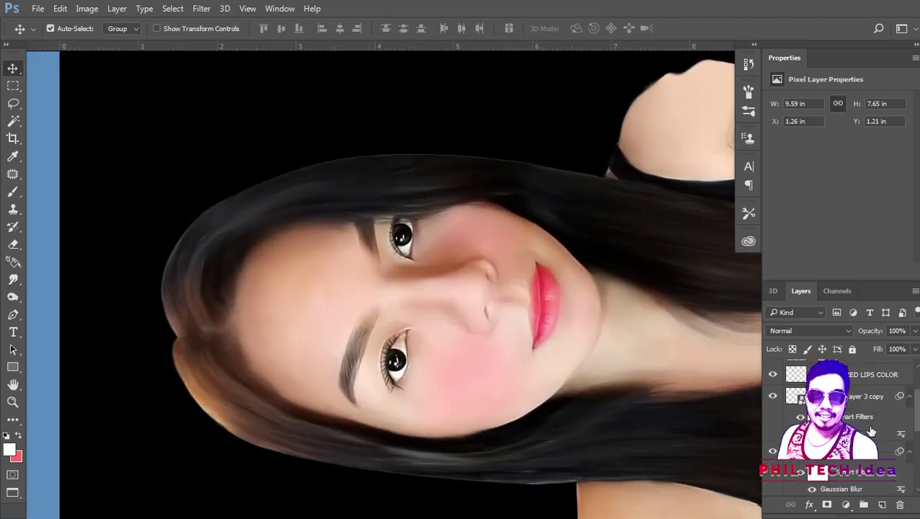
click(880, 437)
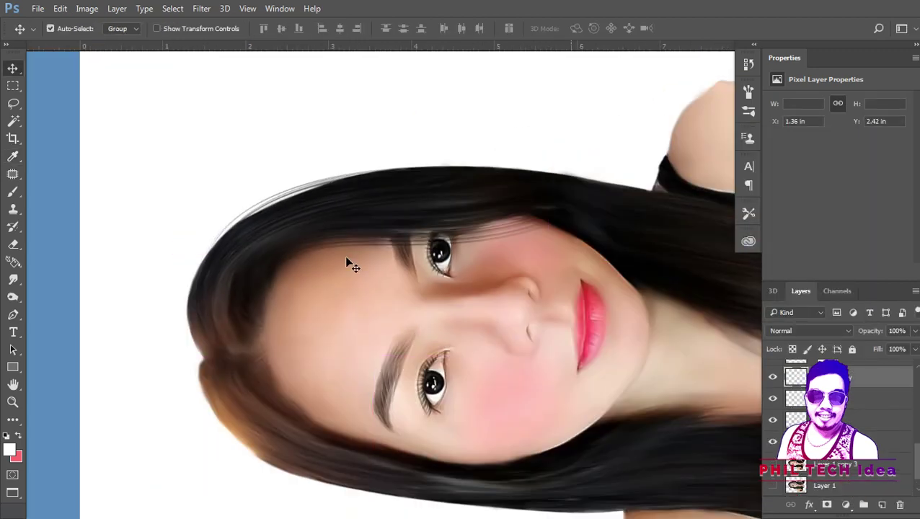
key(ctrl+t)
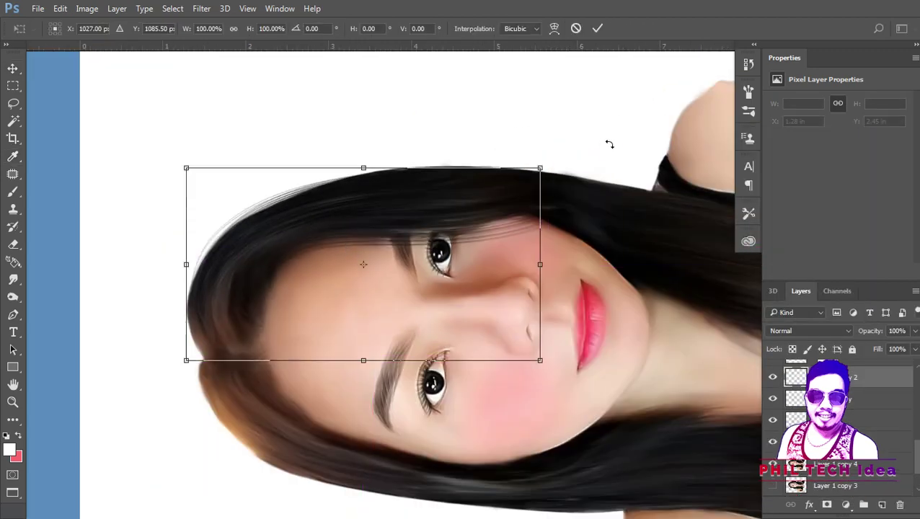
key(Escape)
click(293, 194)
click(298, 201)
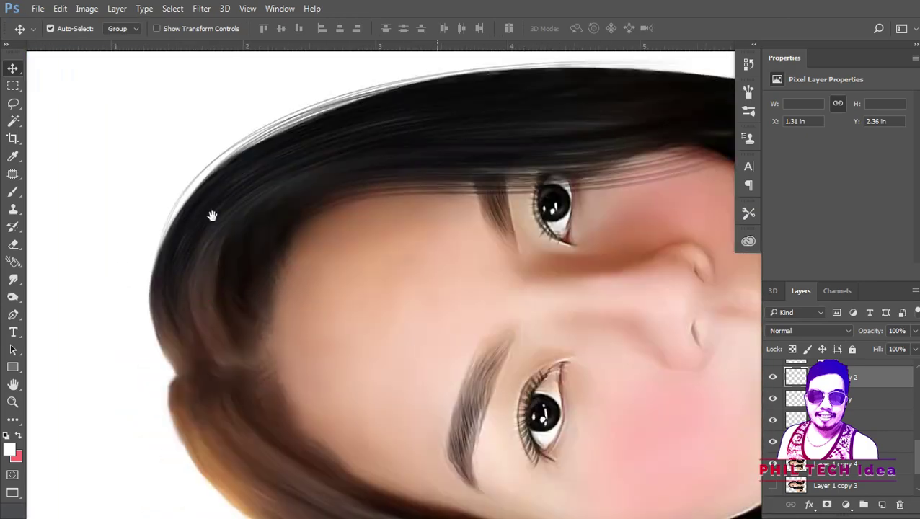
alt+click(213, 214)
click(341, 189)
alt+click(442, 261)
Warp the hair layer's left edge inward so it curves around the head.
key(ctrl+t)
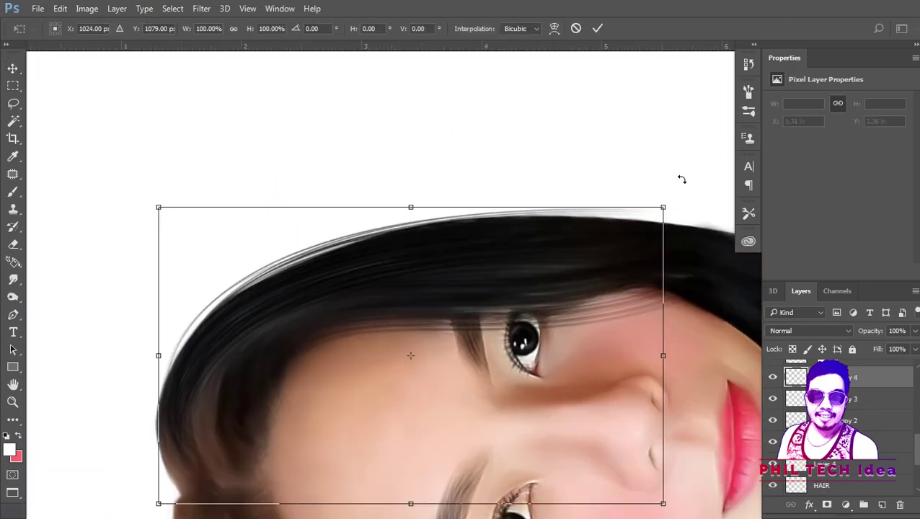
right_click(278, 76)
click(283, 181)
drag(159, 404, 181, 393)
key(Return)
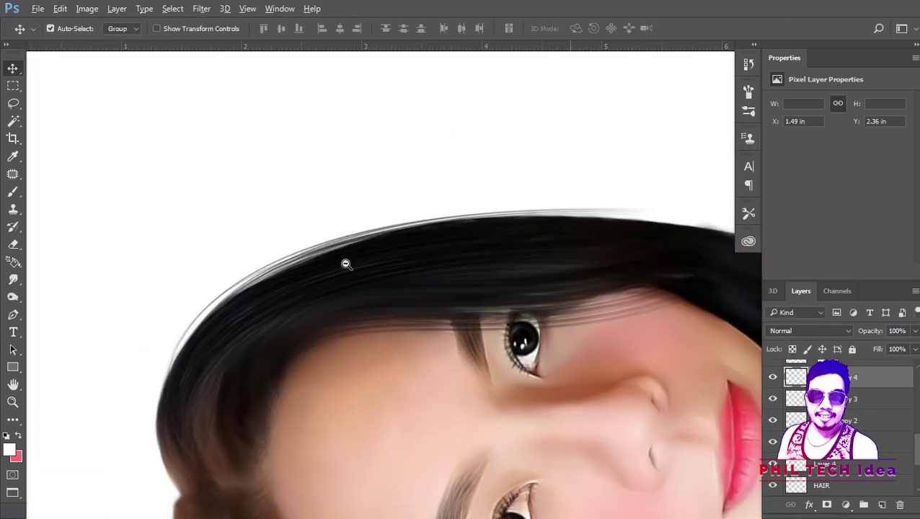
mouse_move(345, 261)
mouse_down()
mouse_move(447, 256)
mouse_move(411, 328)
mouse_up()
Stroke the pen path with a brush to draw dark hair strands, then warp them into place.
key(p)
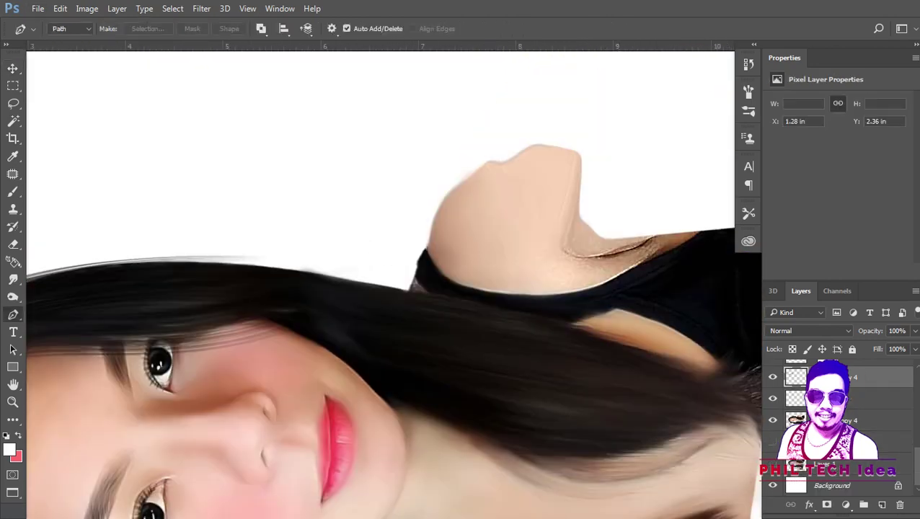
key(Delete)
key(Delete)
scroll(700, 379, down, 2)
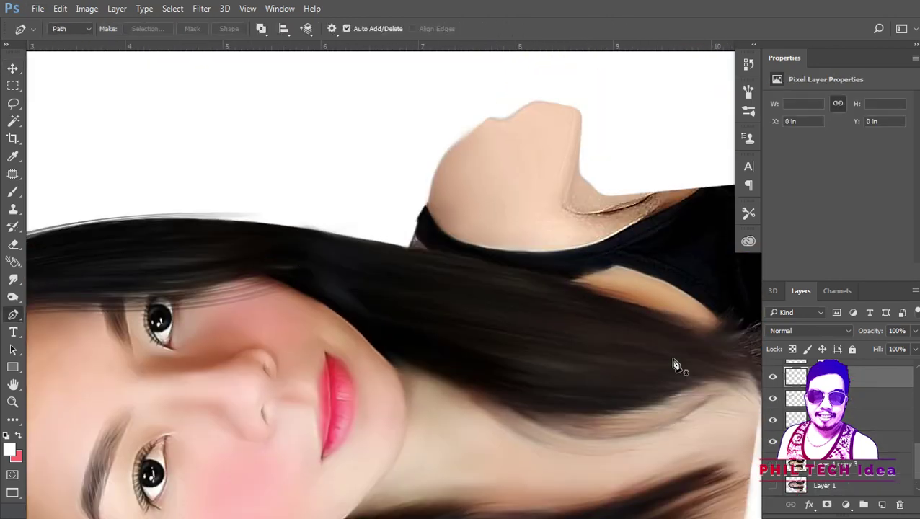
right_click(397, 288)
click(514, 247)
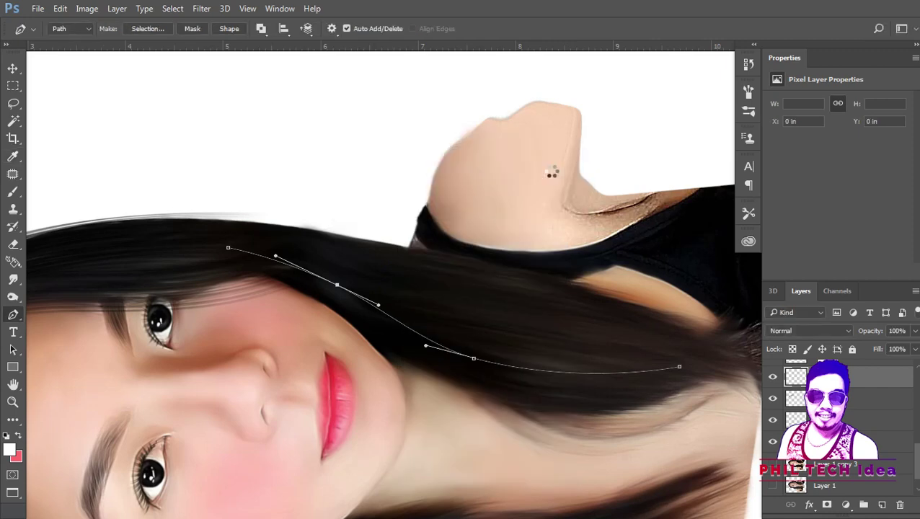
key(Return)
key(Delete)
key(ctrl+t)
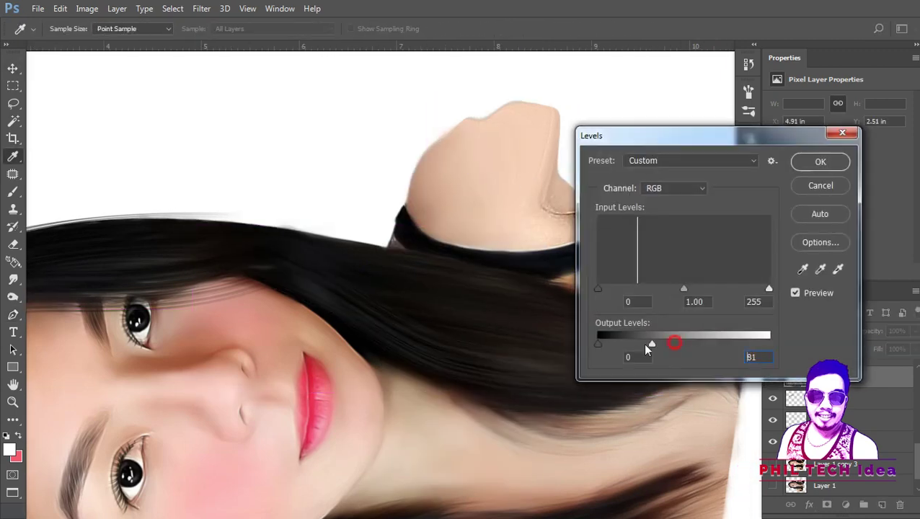
right_click(385, 324)
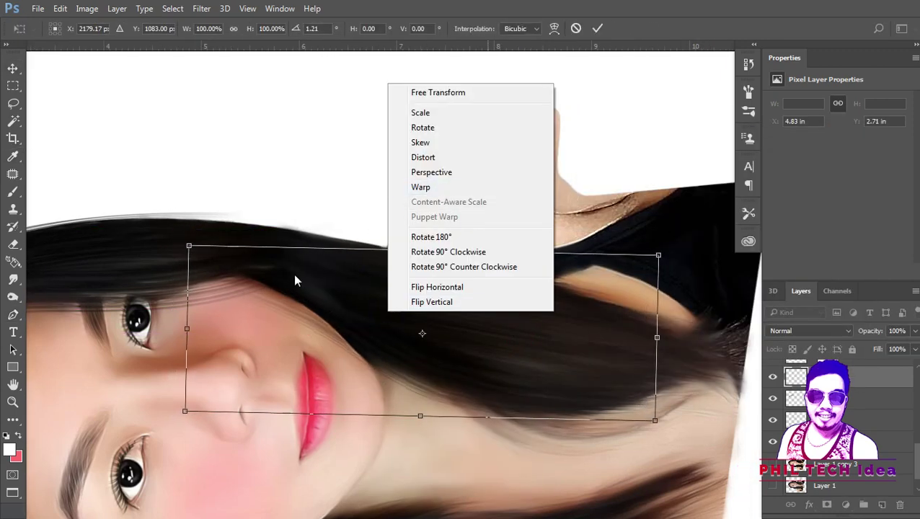
click(414, 187)
key(Return)
Duplicate the strands, flip the copy horizontally and move it onto the lower hair.
key(ctrl+0)
key(ctrl+plus)
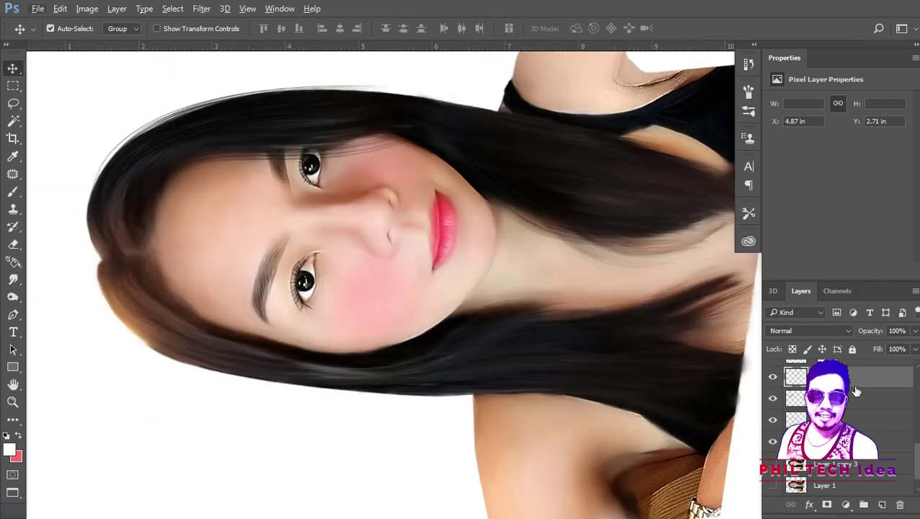
key(ctrl+t)
right_click(533, 324)
click(572, 303)
drag(505, 346, 357, 314)
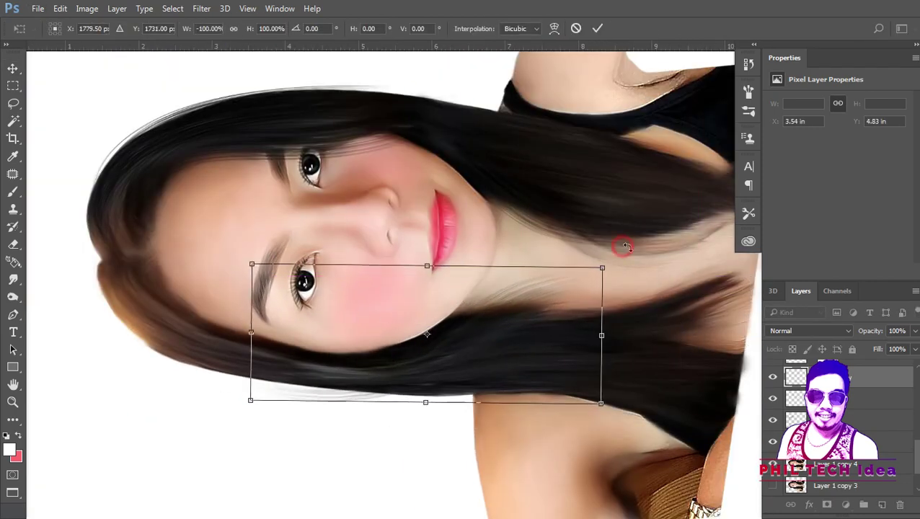
key(Return)
key(ctrl+t)
key(Return)
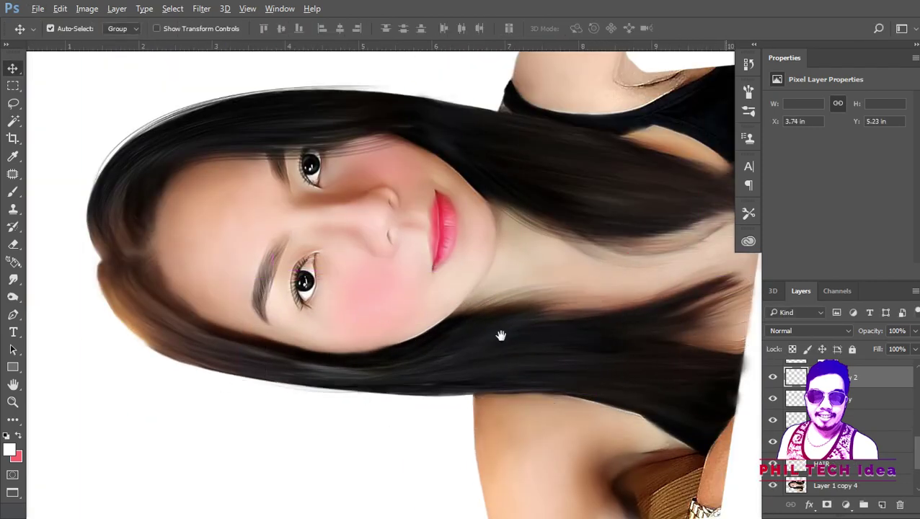
key(ctrl+plus)
Draw another curved strand path and warp the new strands along the hair's left side.
key(p)
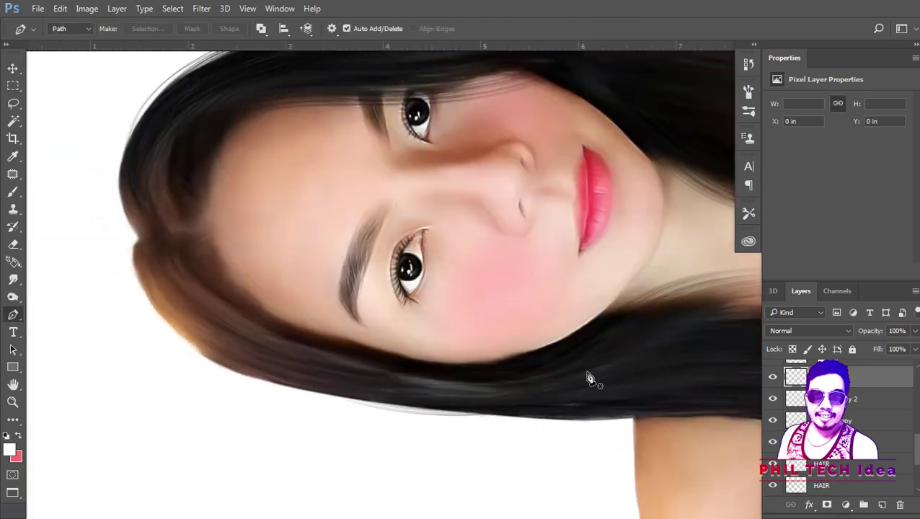
drag(161, 320, 262, 354)
right_click(288, 346)
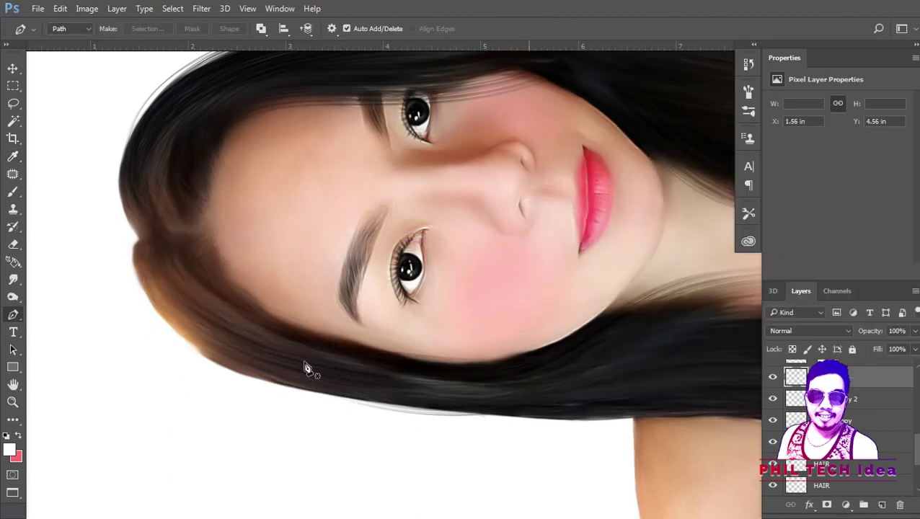
key(ctrl+t)
click(554, 28)
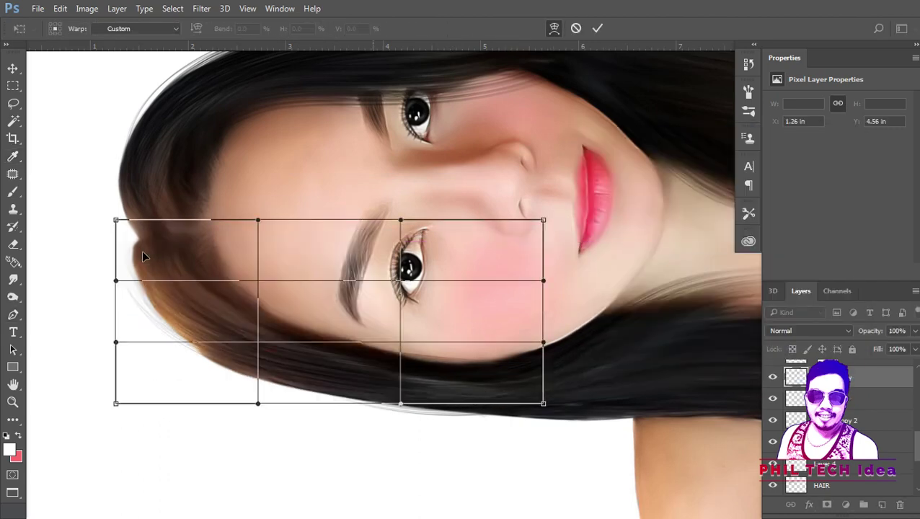
drag(145, 310, 184, 303)
key(Return)
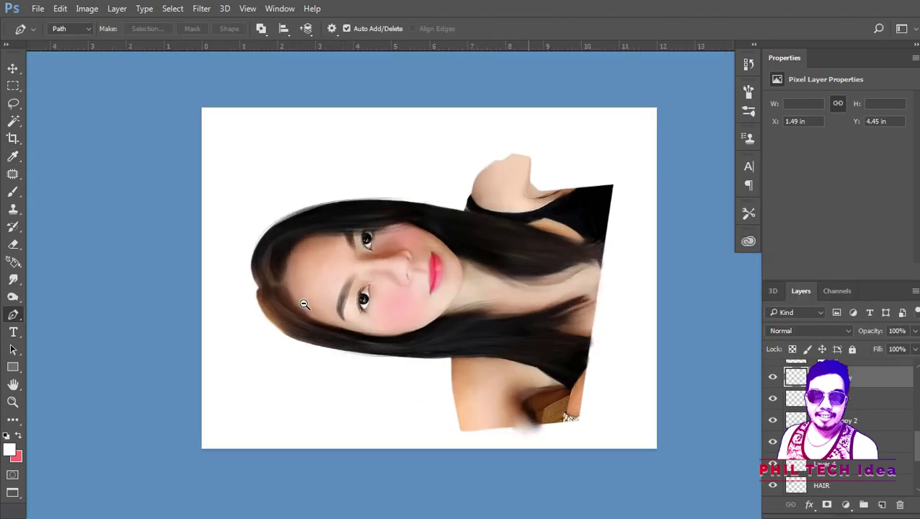
mouse_move(339, 377)
mouse_down()
mouse_move(386, 339)
mouse_move(346, 345)
mouse_up()
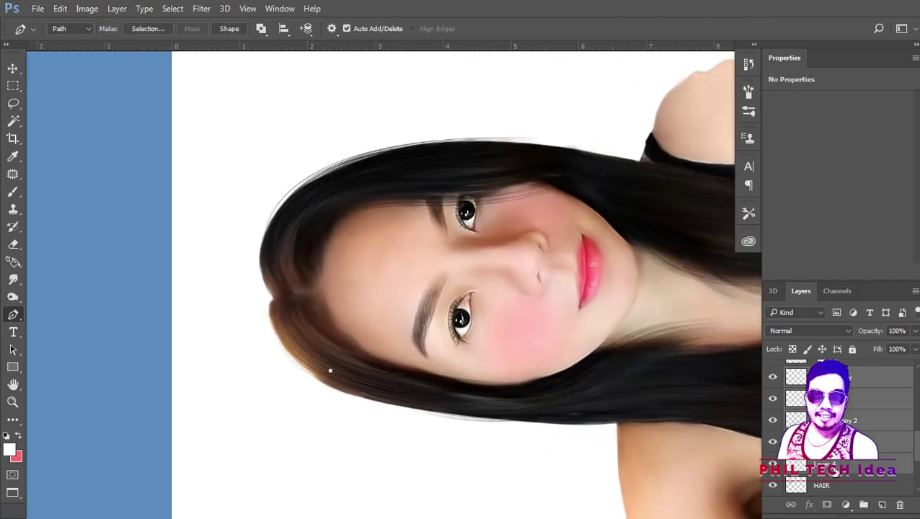
ctrl+right_click(346, 345)
click(395, 175)
Bring the hair-outline notch into view and set the smudge brush tip angle in the Brush panel.
key(v)
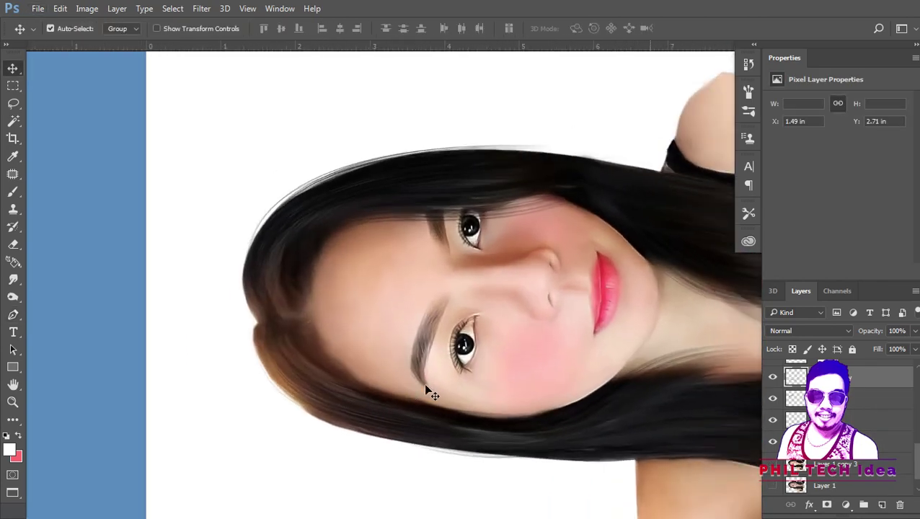
scroll(287, 382, up, 2)
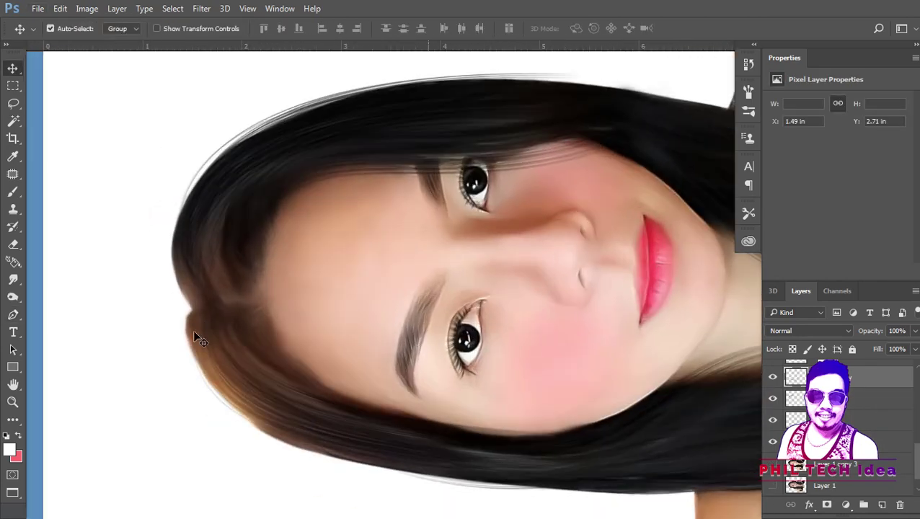
scroll(216, 332, up, 2)
scroll(233, 345, up, 1)
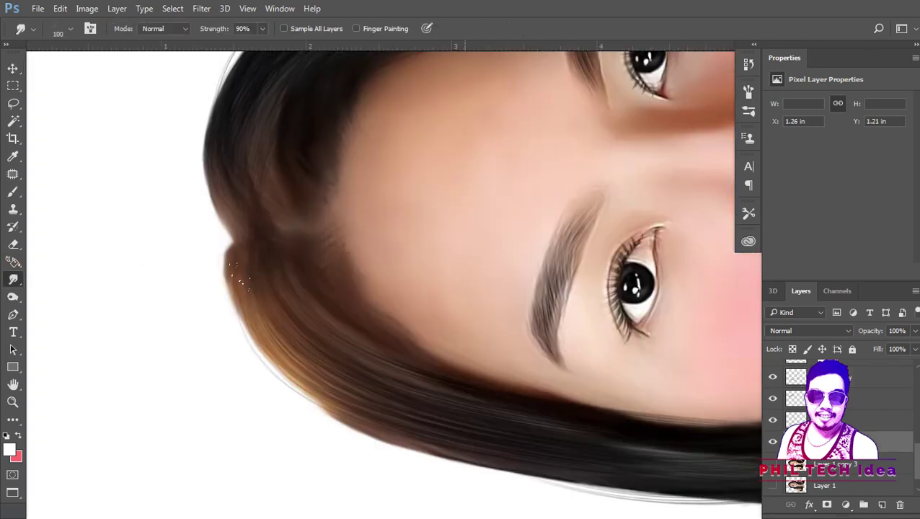
drag(265, 279, 287, 373)
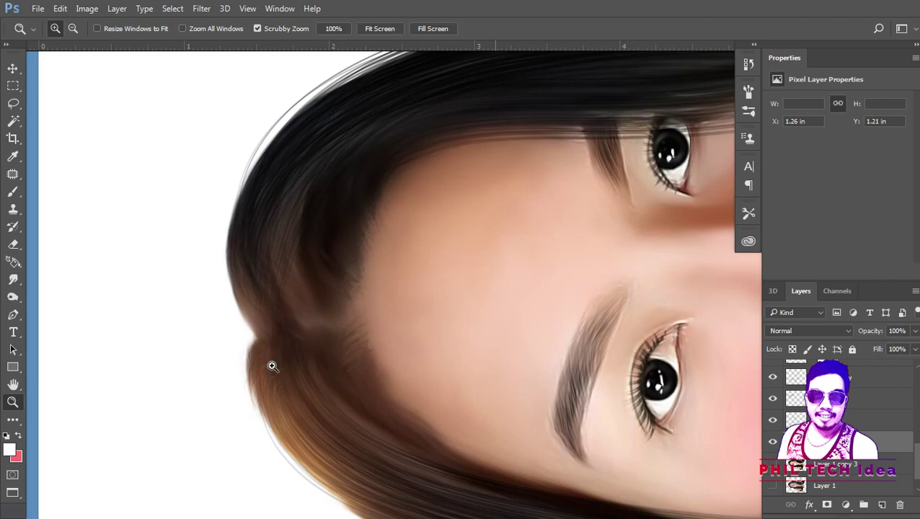
click(750, 167)
click(748, 91)
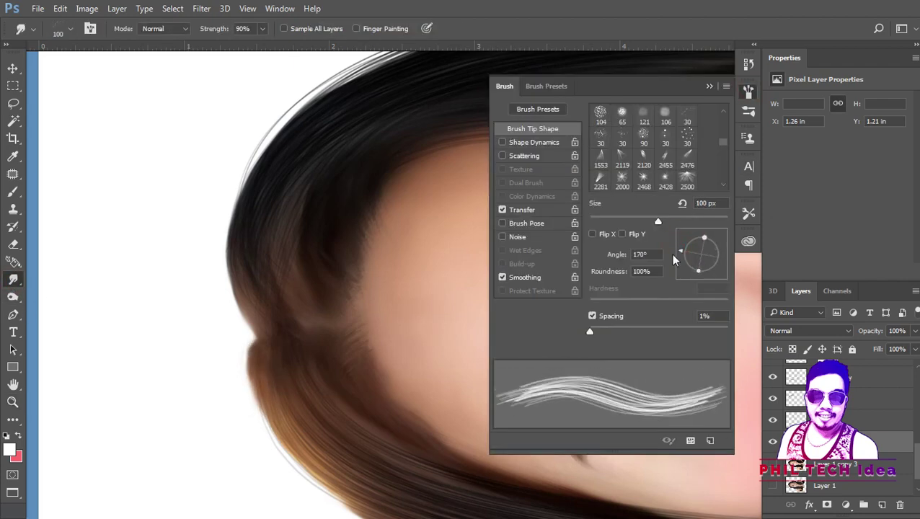
click(748, 91)
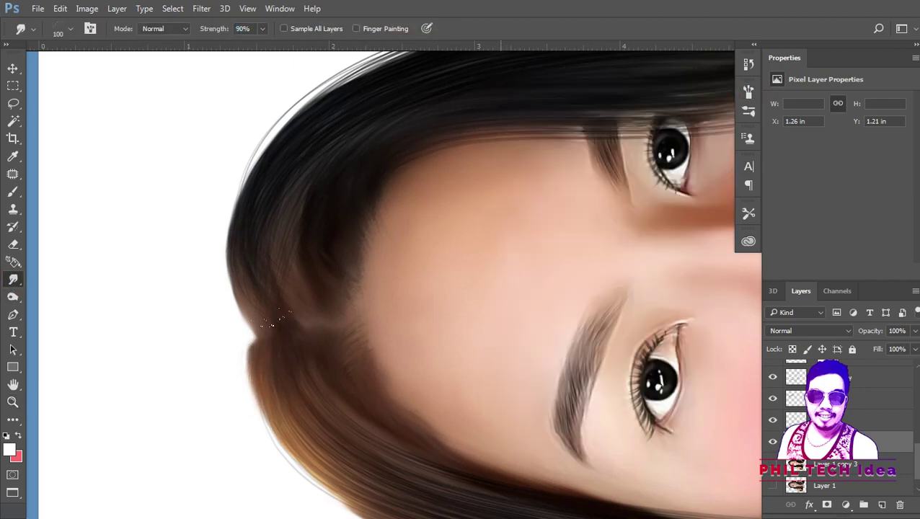
scroll(273, 321, down, 5)
scroll(302, 318, up, 6)
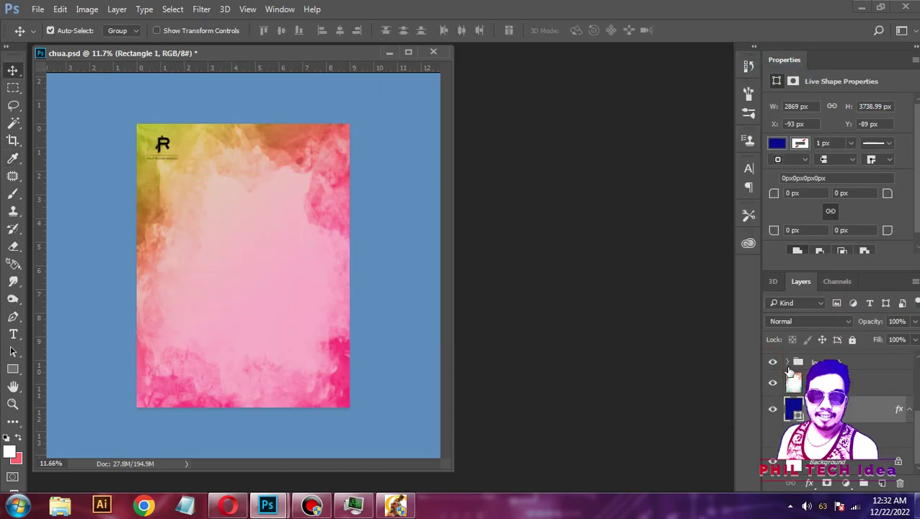
Apply a Knoll Light Factory Elliptical Caustic flare to the watercolor layer at 70% opacity.
click(773, 363)
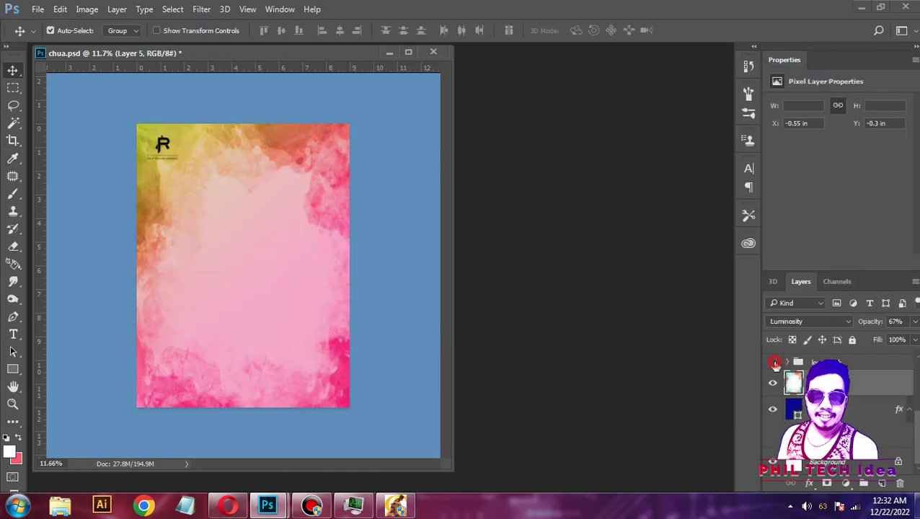
click(202, 8)
click(400, 302)
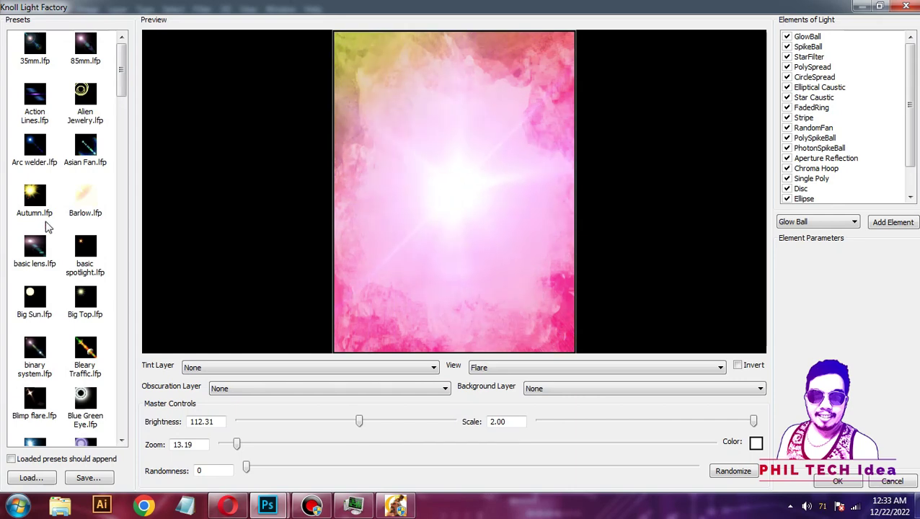
click(121, 67)
drag(121, 66, 121, 101)
click(84, 215)
click(346, 326)
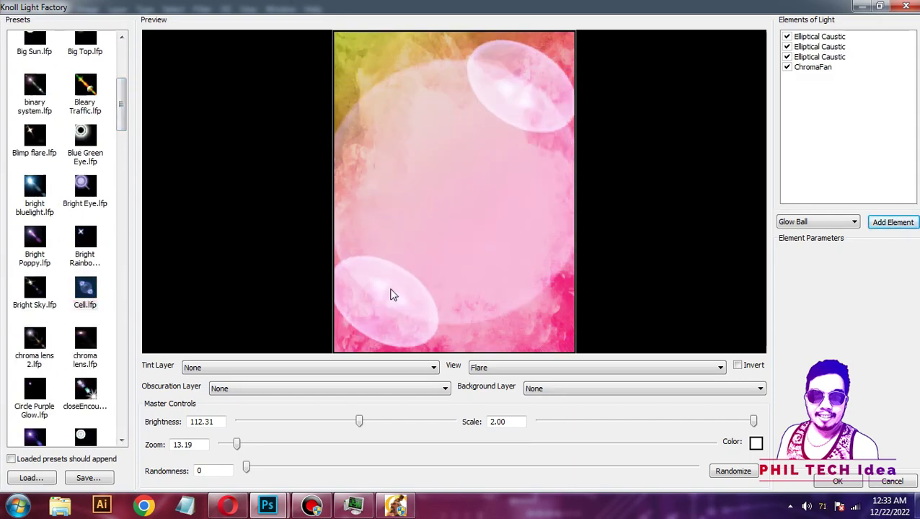
key(Return)
key(7)
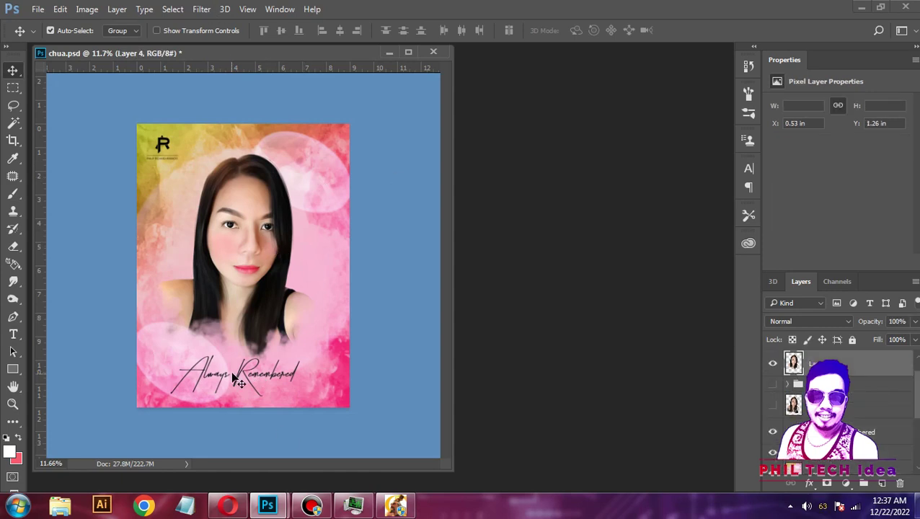
Replace the Always Remembered caption with the script name text and hide the logo black group.
double_click(238, 381)
drag(292, 397, 301, 317)
click(13, 70)
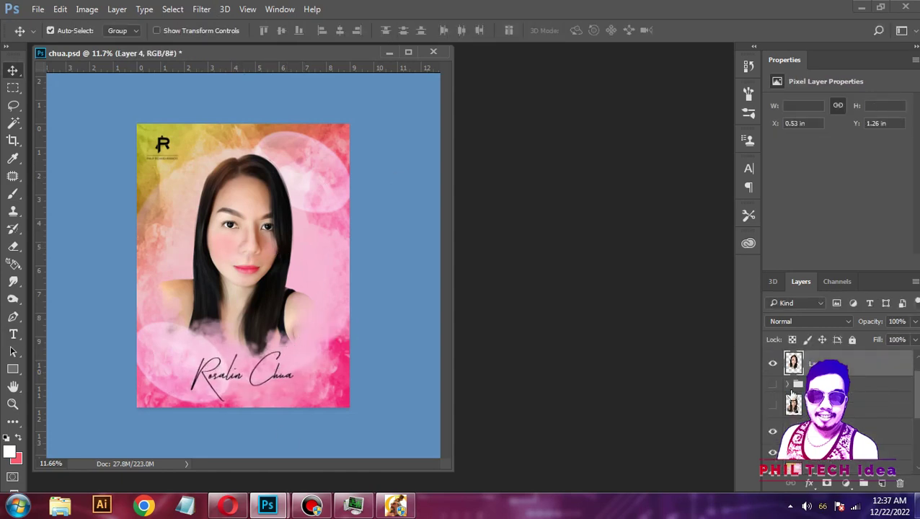
click(174, 164)
click(773, 358)
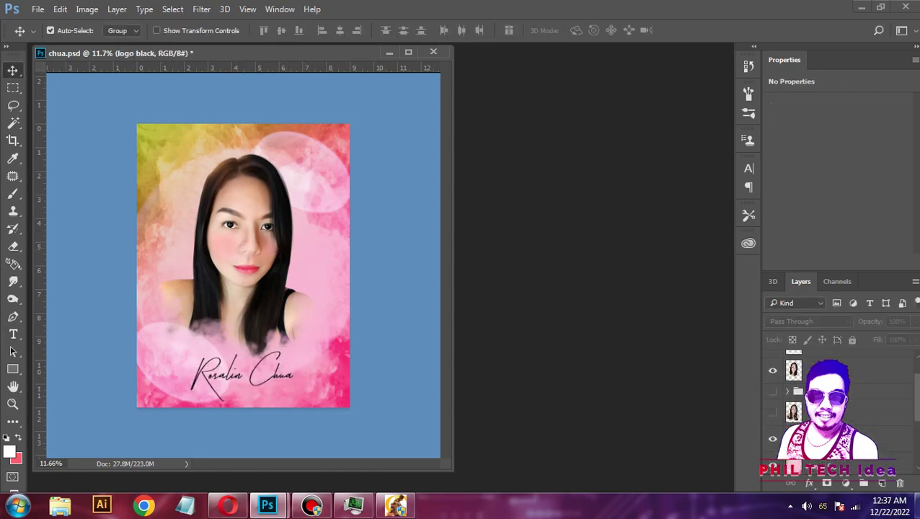
click(195, 189)
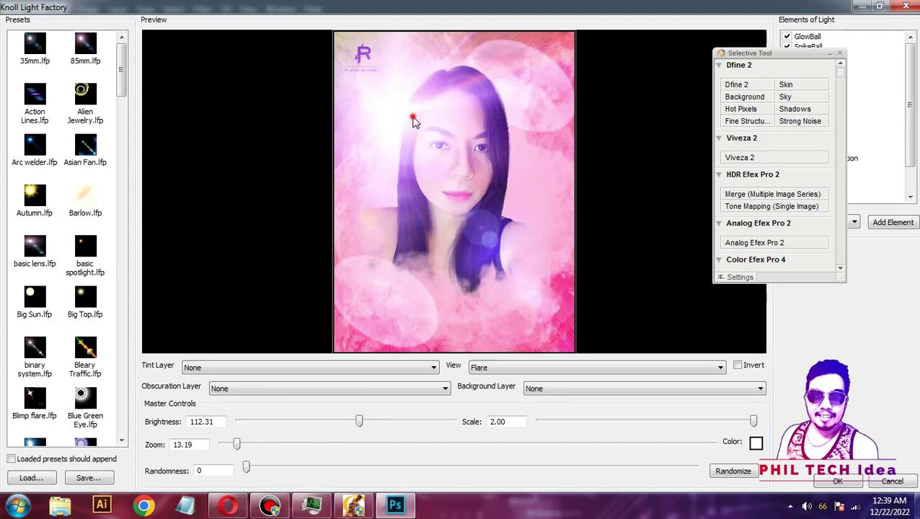
Move the Knoll Light Factory flare centre to the upper left and apply it to the poster.
drag(413, 121, 164, 115)
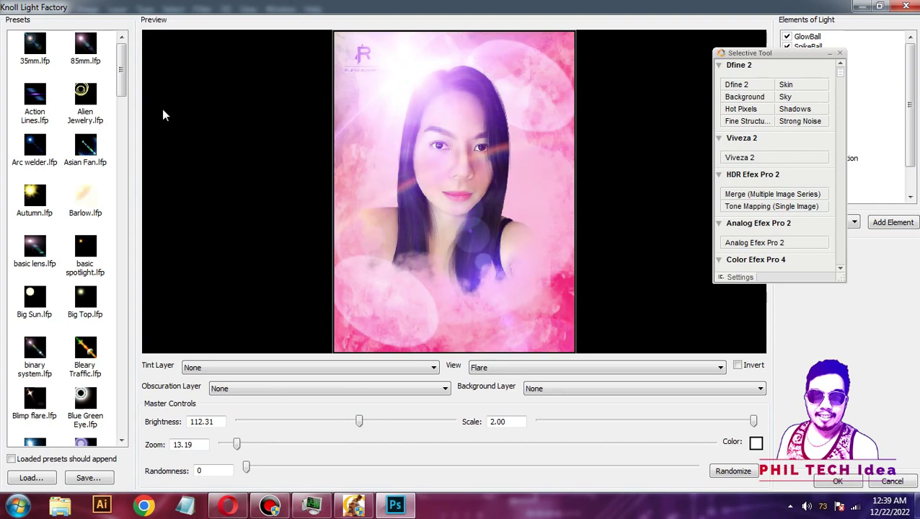
click(833, 481)
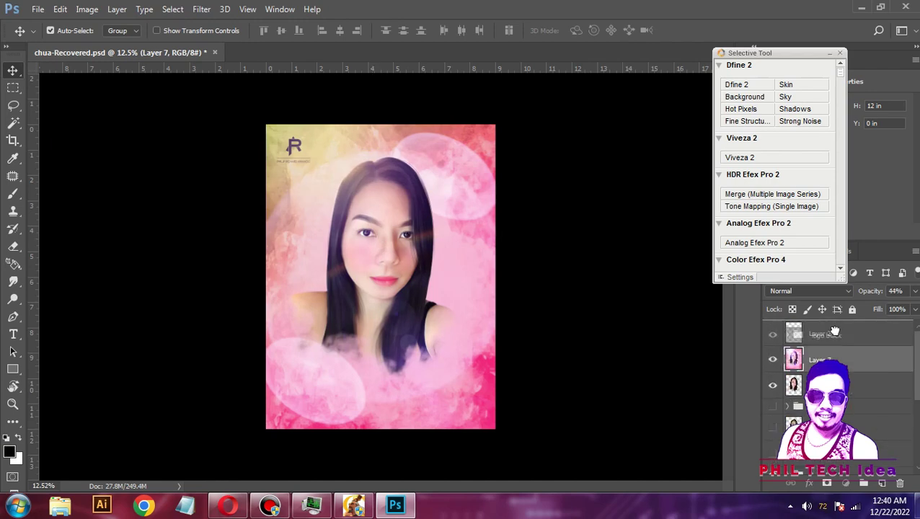
scroll(809, 290, down, 6)
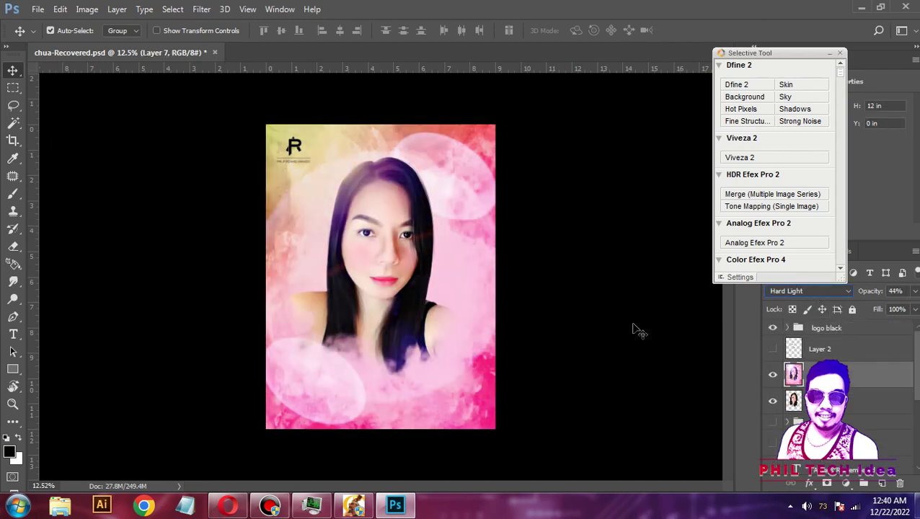
click(637, 329)
scroll(577, 131, up, 2)
scroll(606, 363, down, 3)
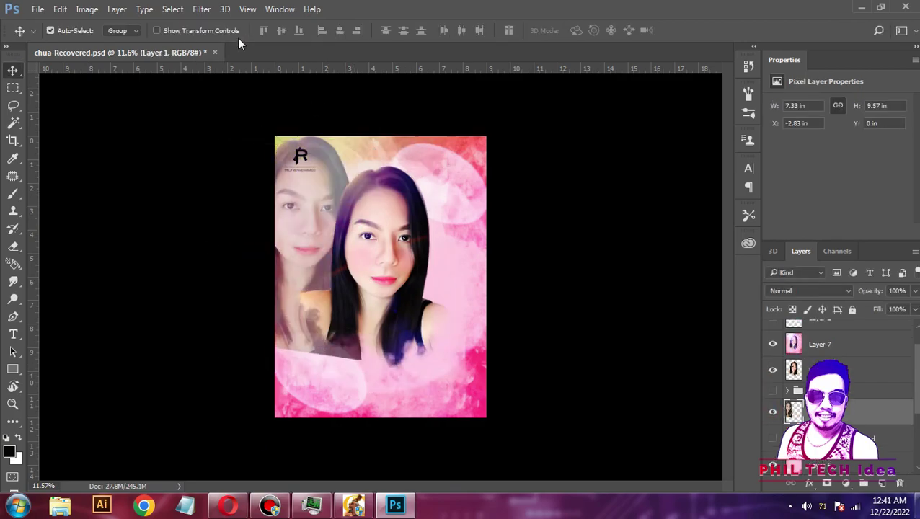
Apply the Filter Gallery Sketch > Graphic Pen effect to Layer 1 and nudge the faded portrait right.
click(201, 9)
click(238, 60)
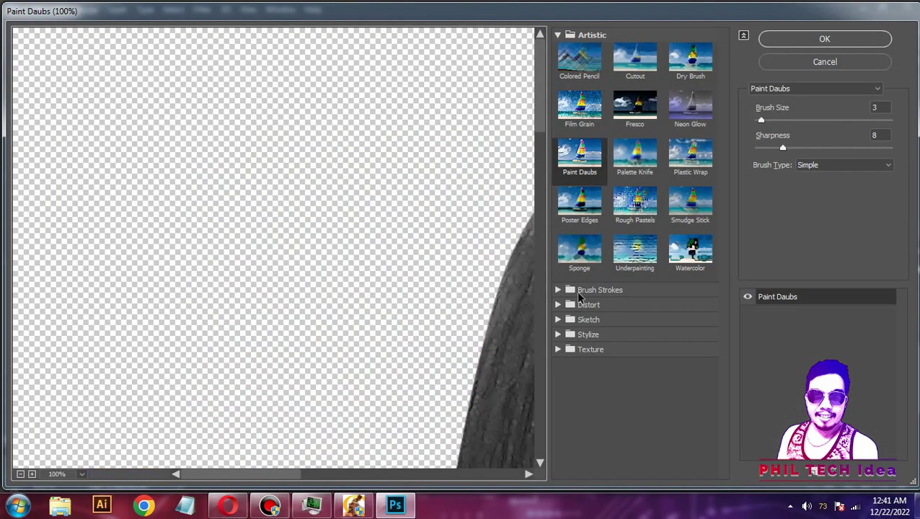
click(591, 318)
click(690, 390)
drag(494, 362, 422, 289)
click(824, 39)
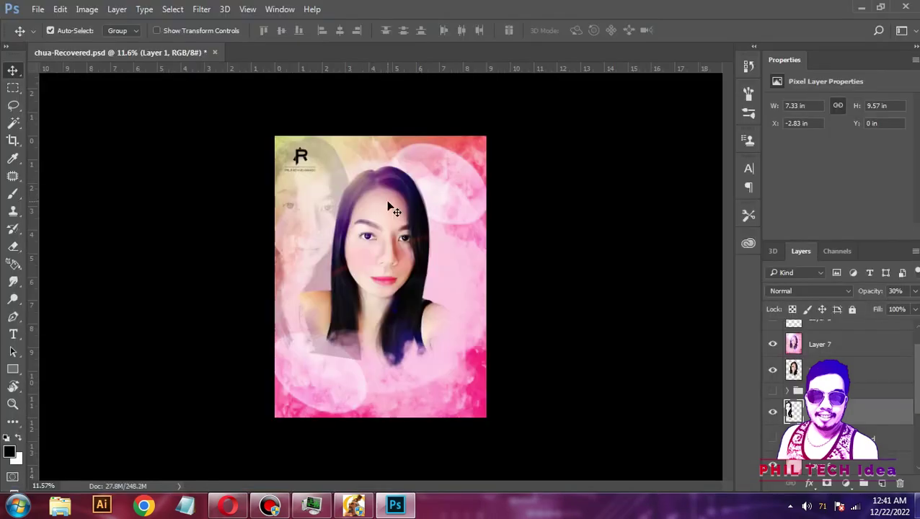
scroll(789, 292, down, 7)
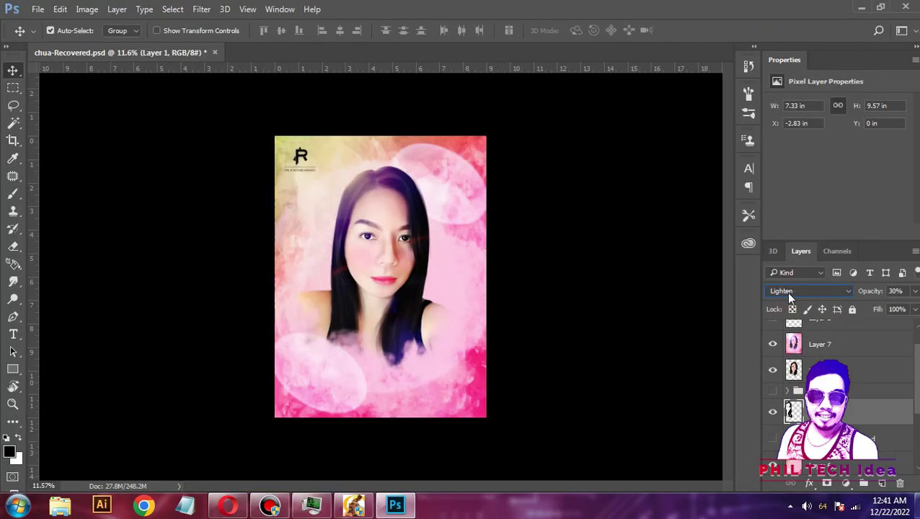
drag(344, 211, 349, 211)
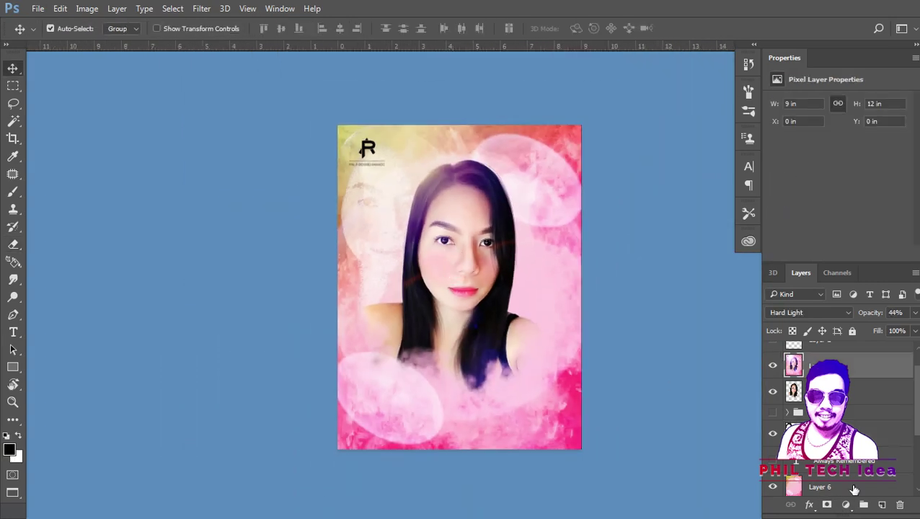
Lift the poster's shadow tones with the Camera Raw Filter.
click(201, 8)
click(318, 88)
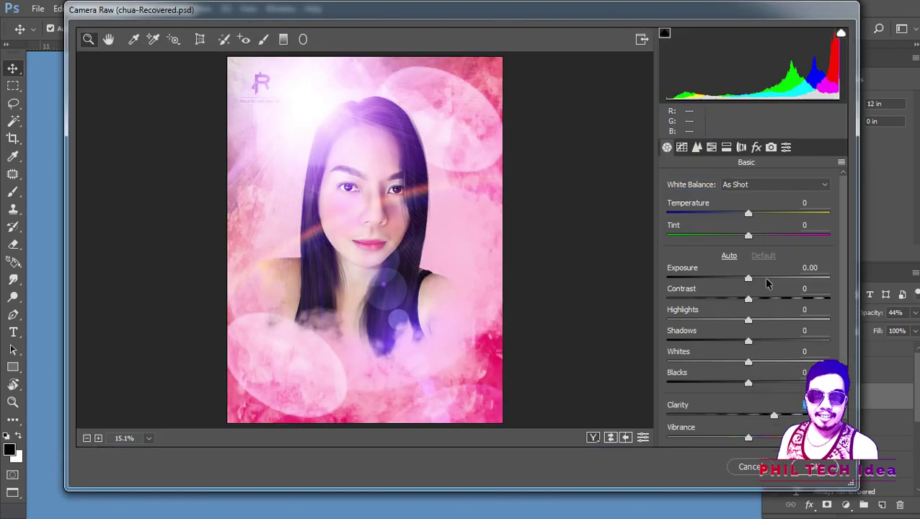
drag(749, 341, 701, 363)
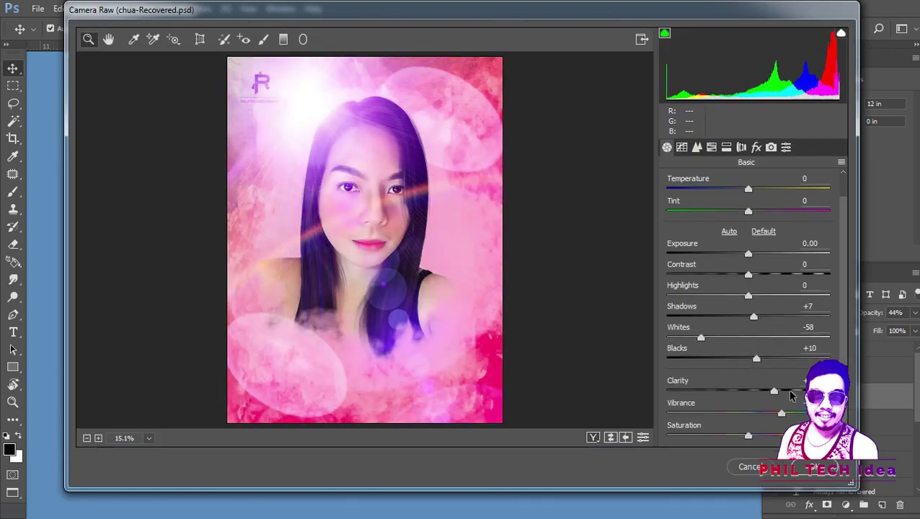
click(822, 467)
scroll(391, 250, up, 5)
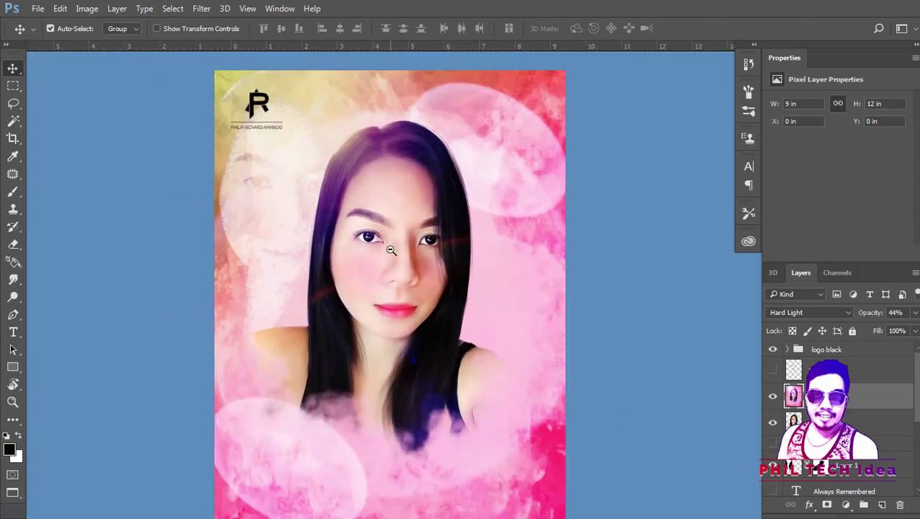
Extend the script name text with additional letters and save a copy as 'chua-Recovered copy'.
key(ctrl+Return)
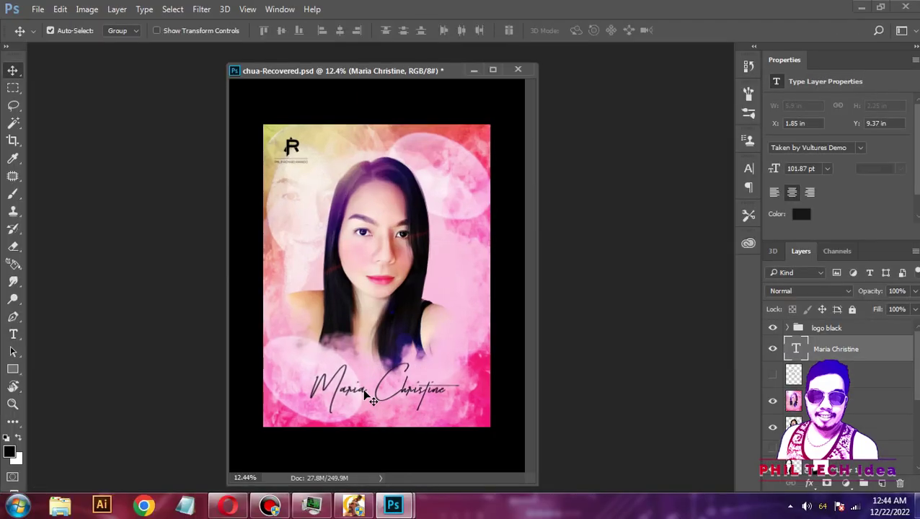
double_click(441, 390)
text(Ro)
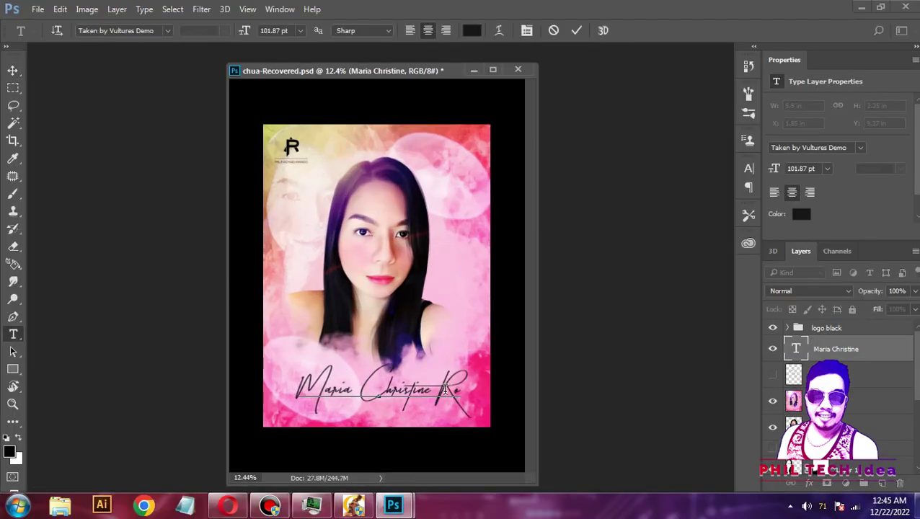
text(salin)
key(ctrl+Return)
scroll(376, 295, down, 2)
key(ctrl+shift+s)
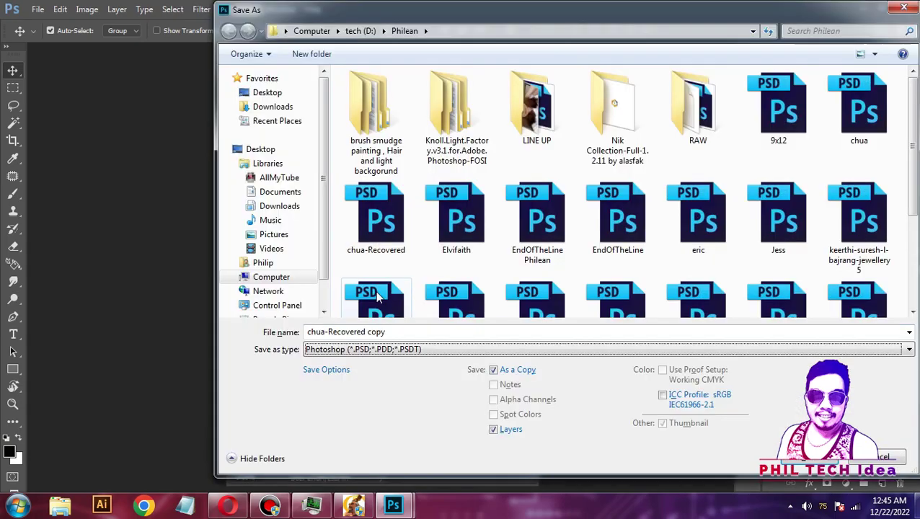
key(Return)
key(Return)
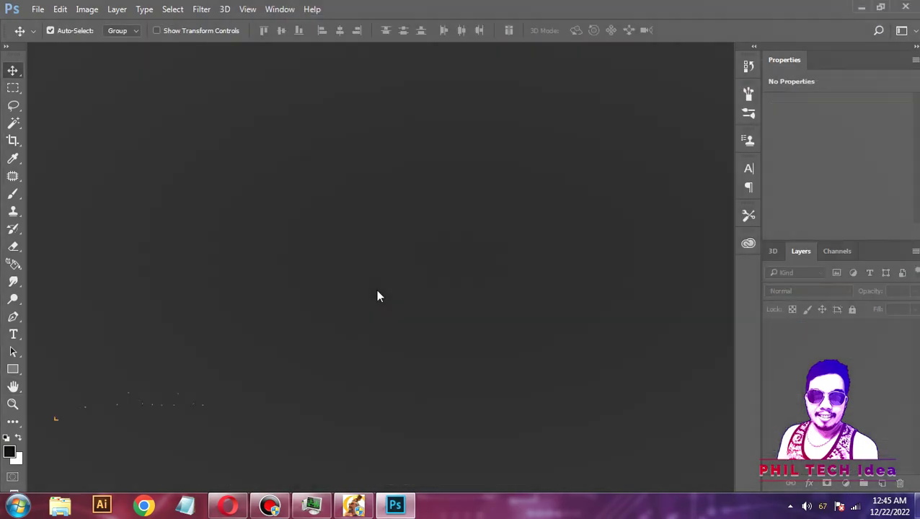